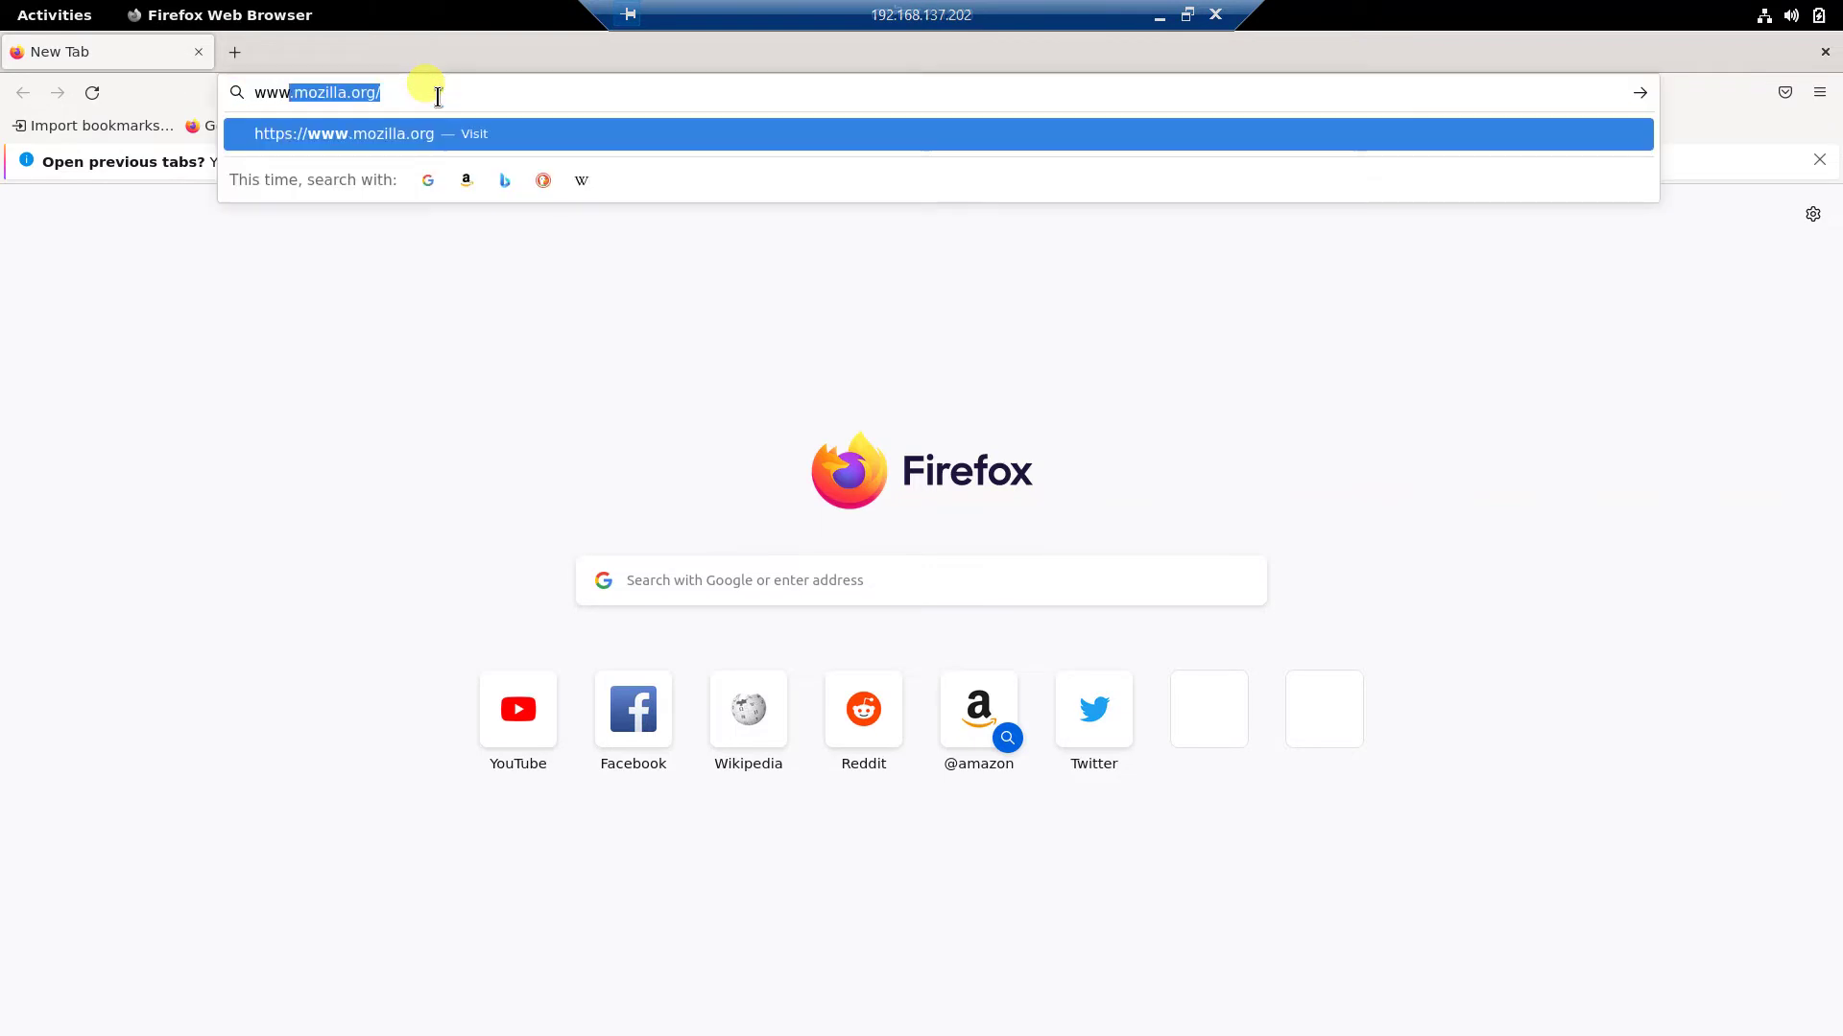
type("google.com")
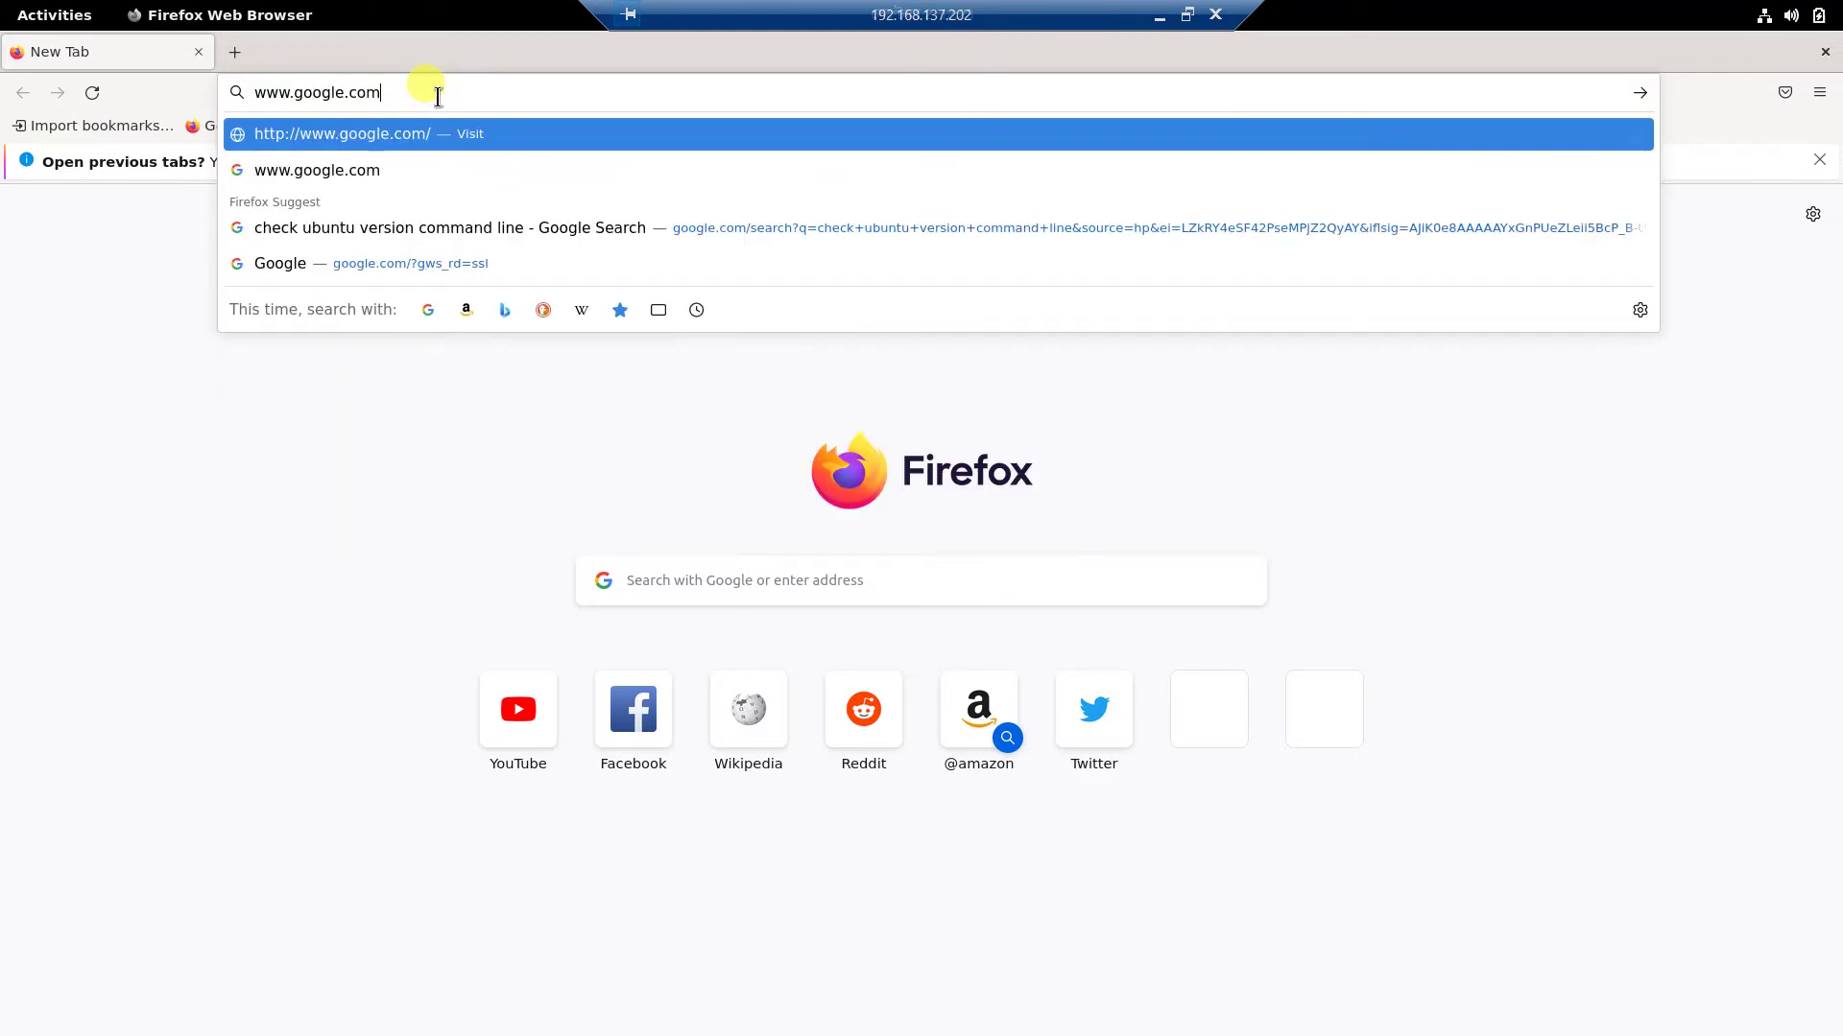
key("Return")
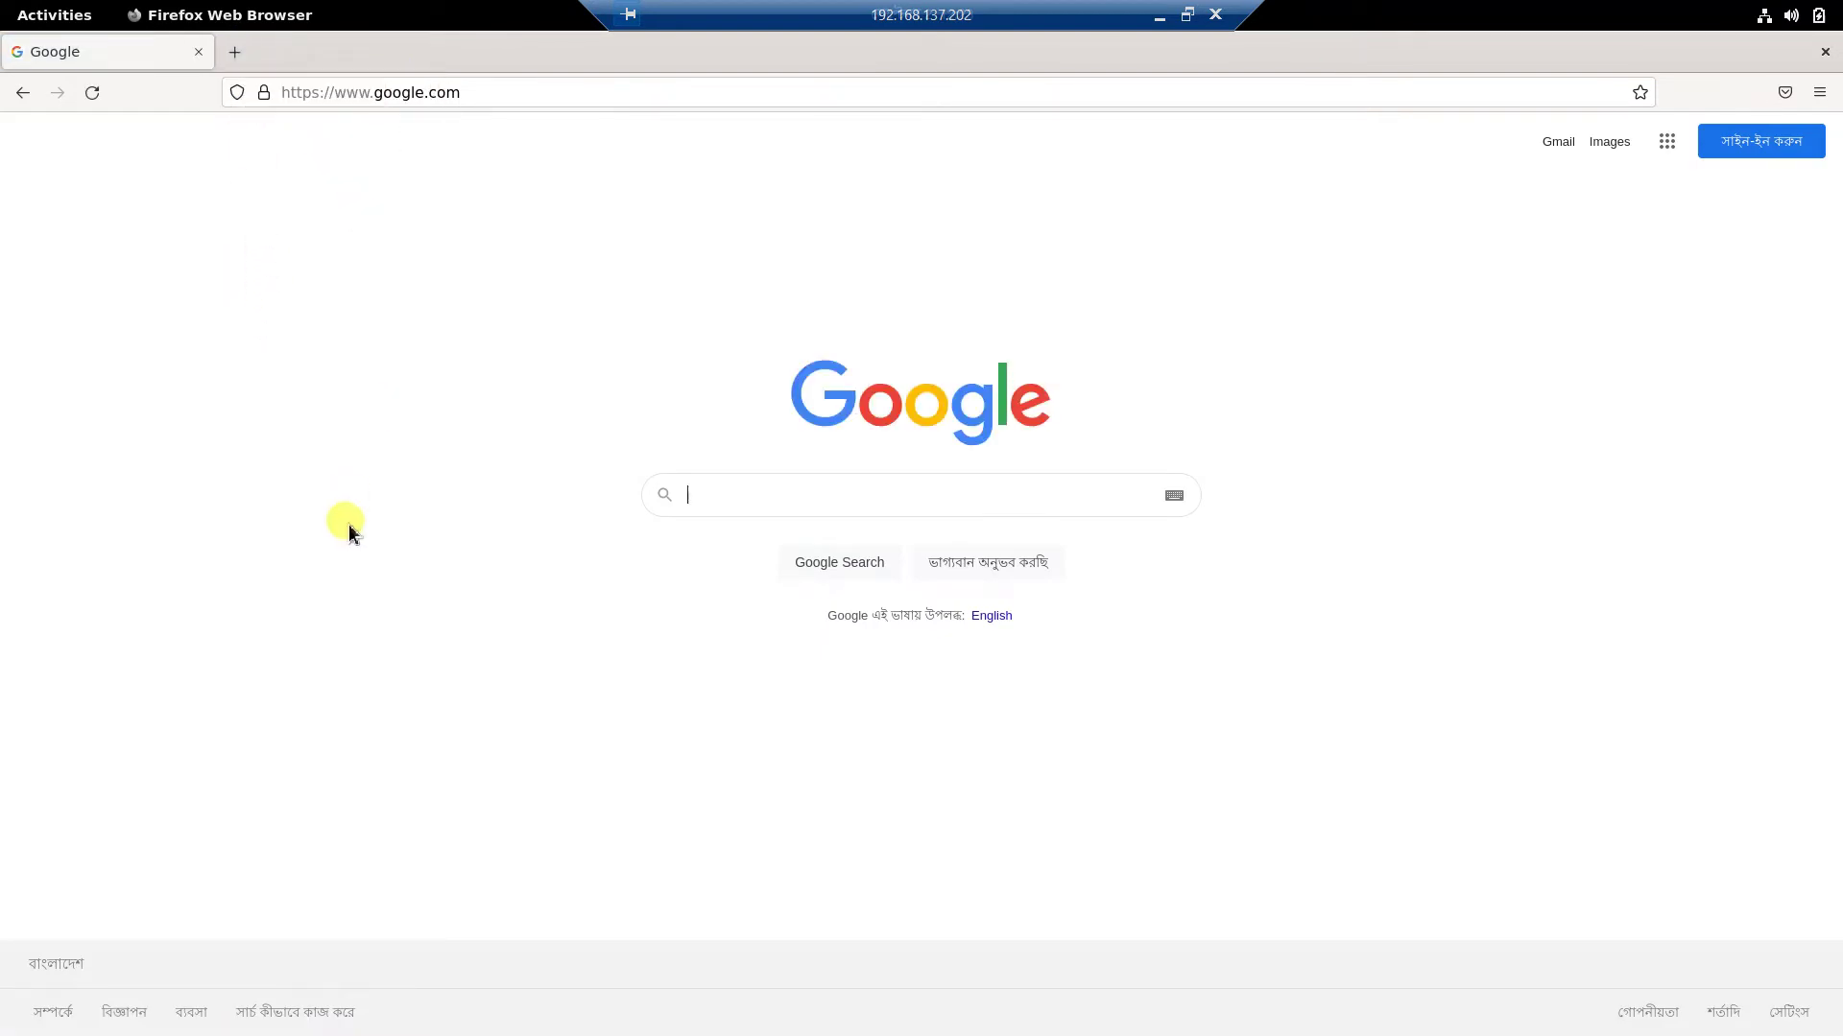
left_click(234, 53)
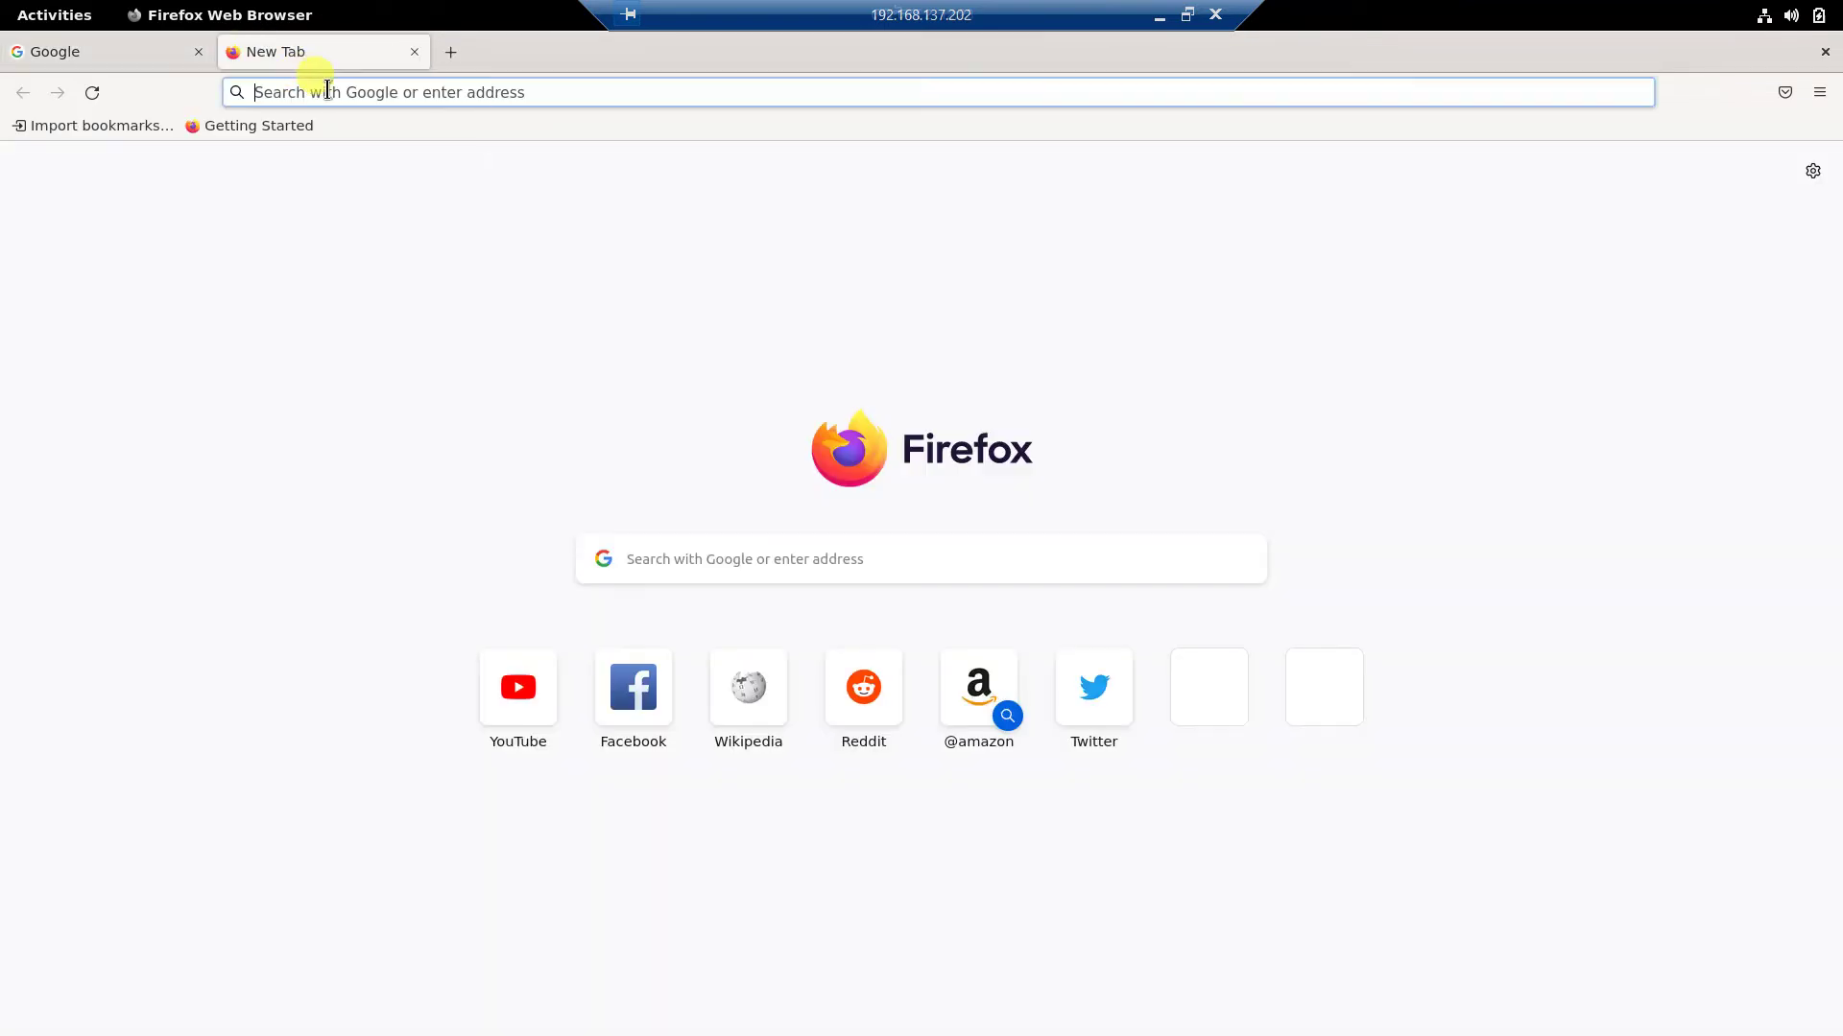
left_click(339, 93)
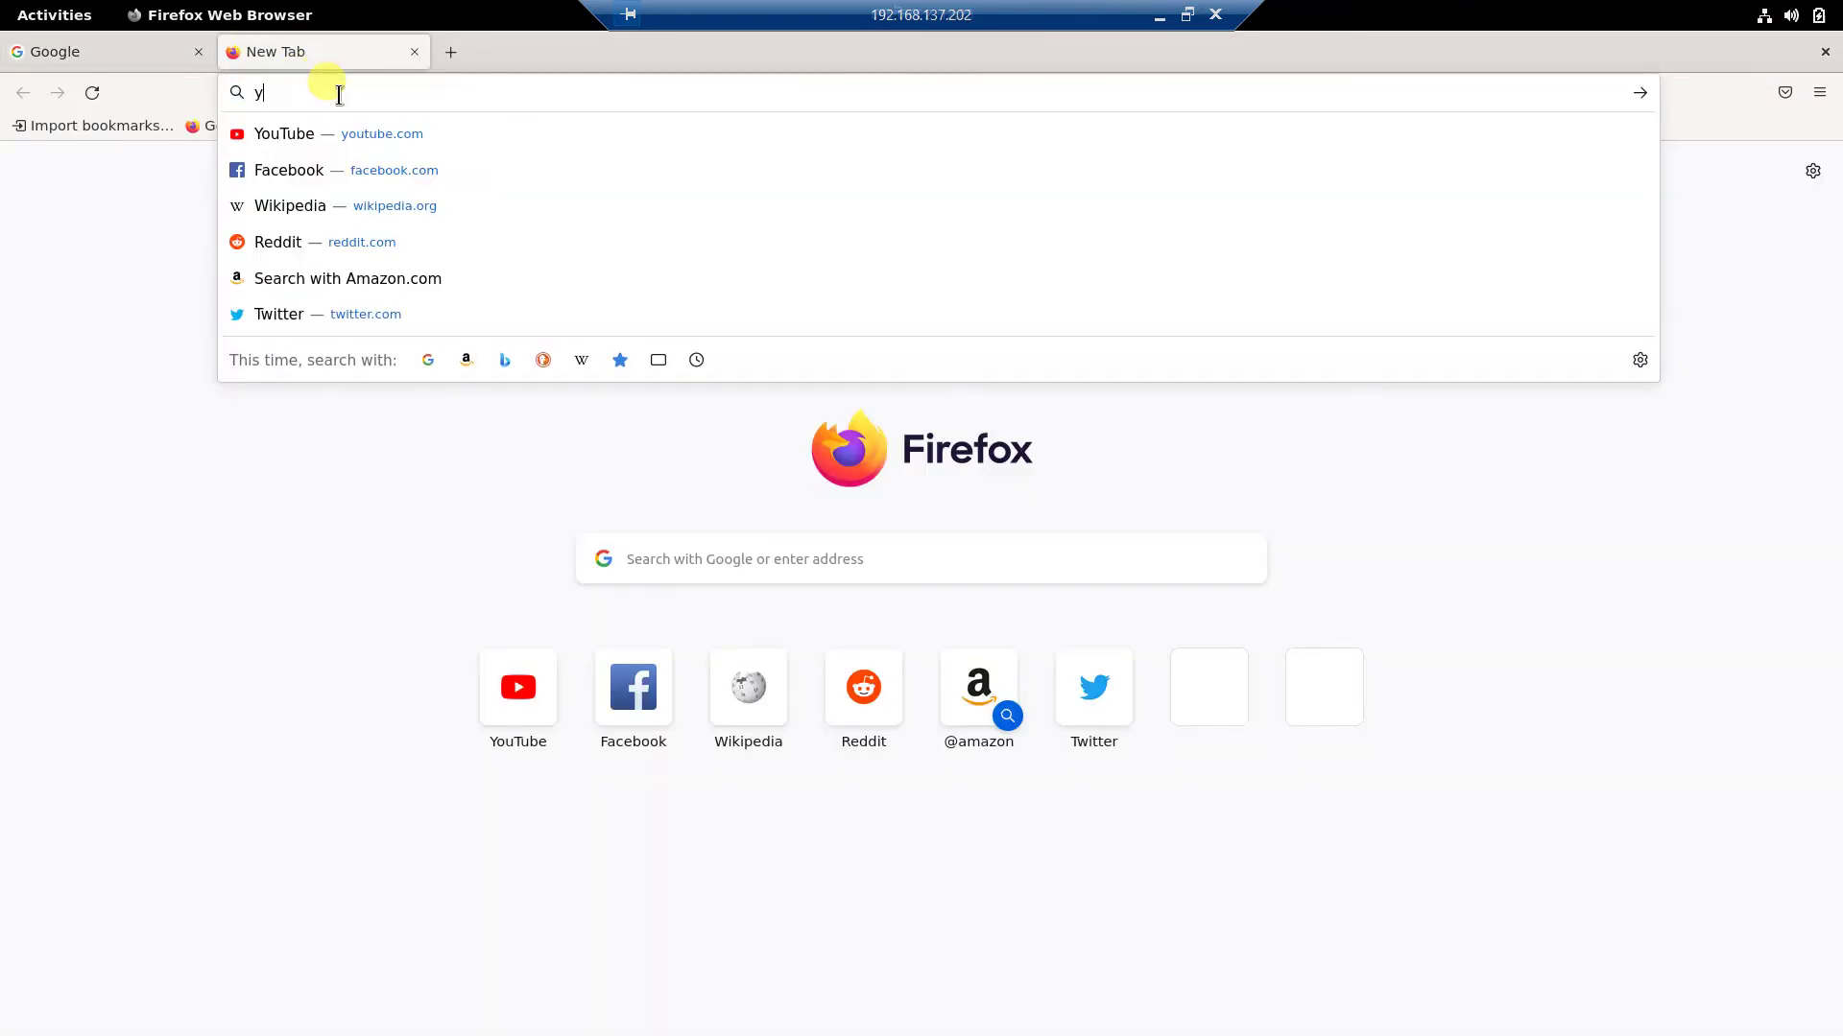
type("youtube.com")
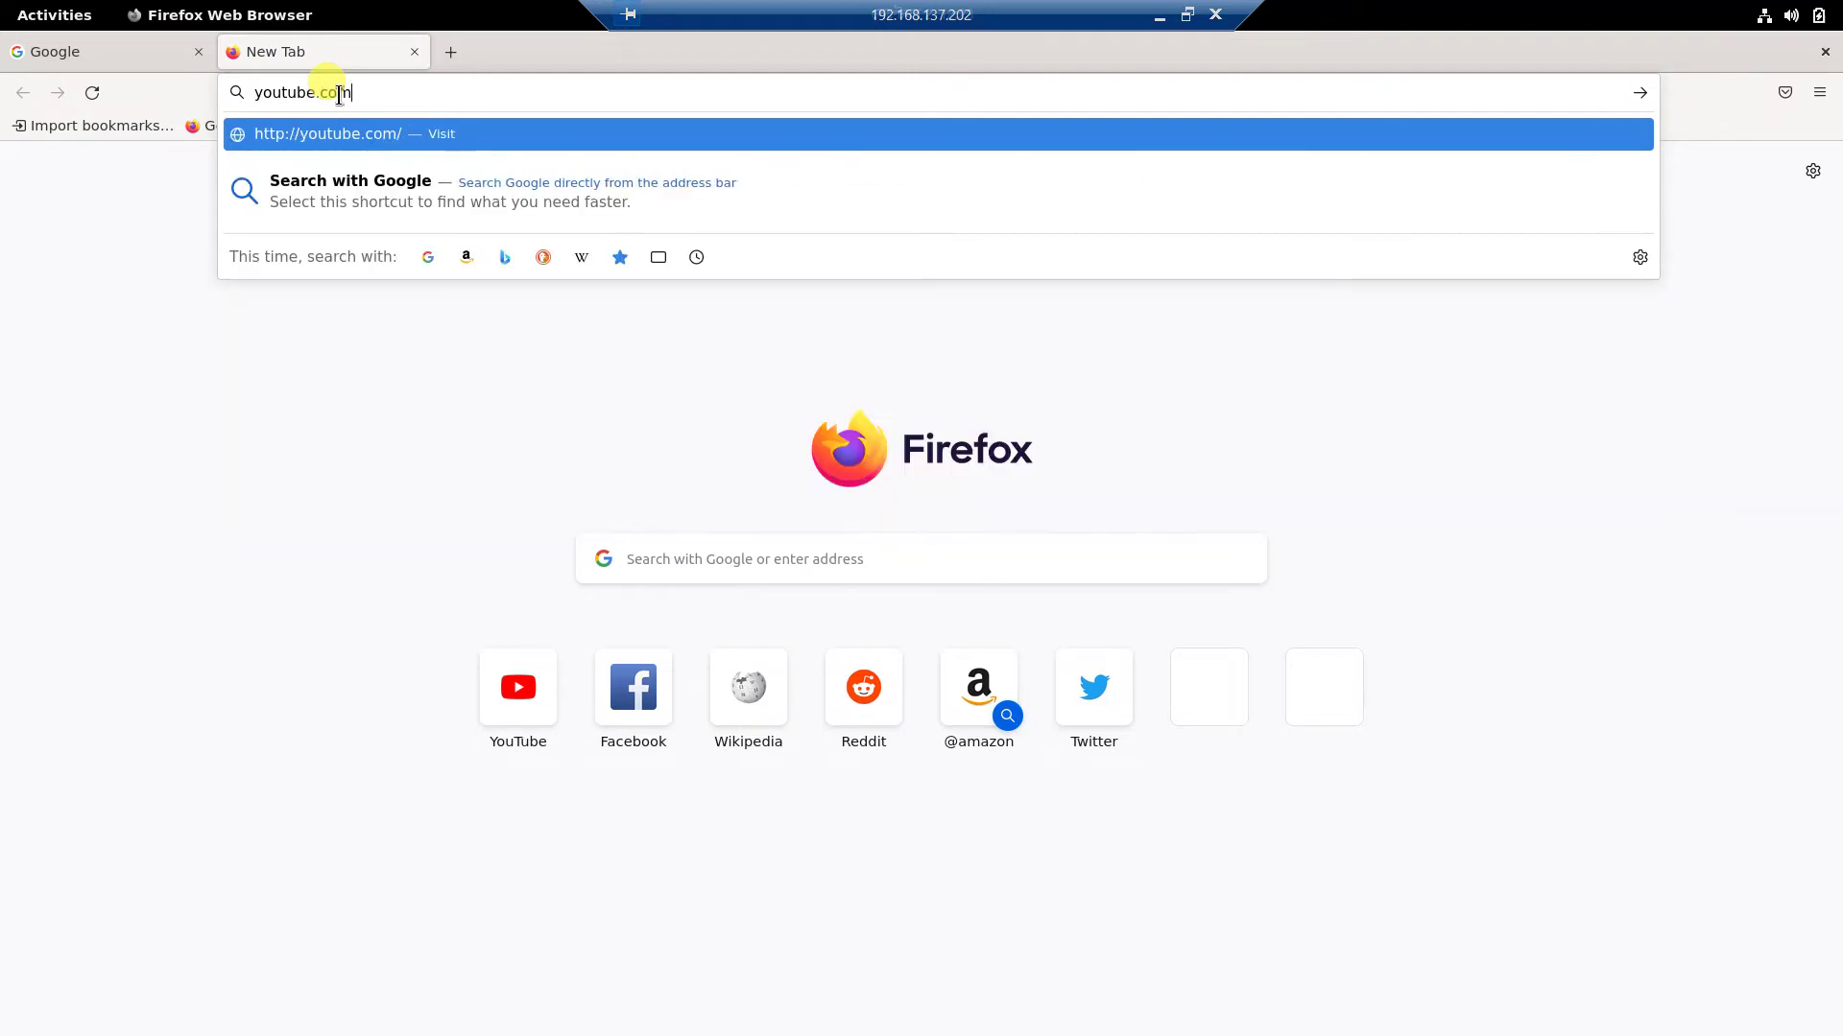
key("Return")
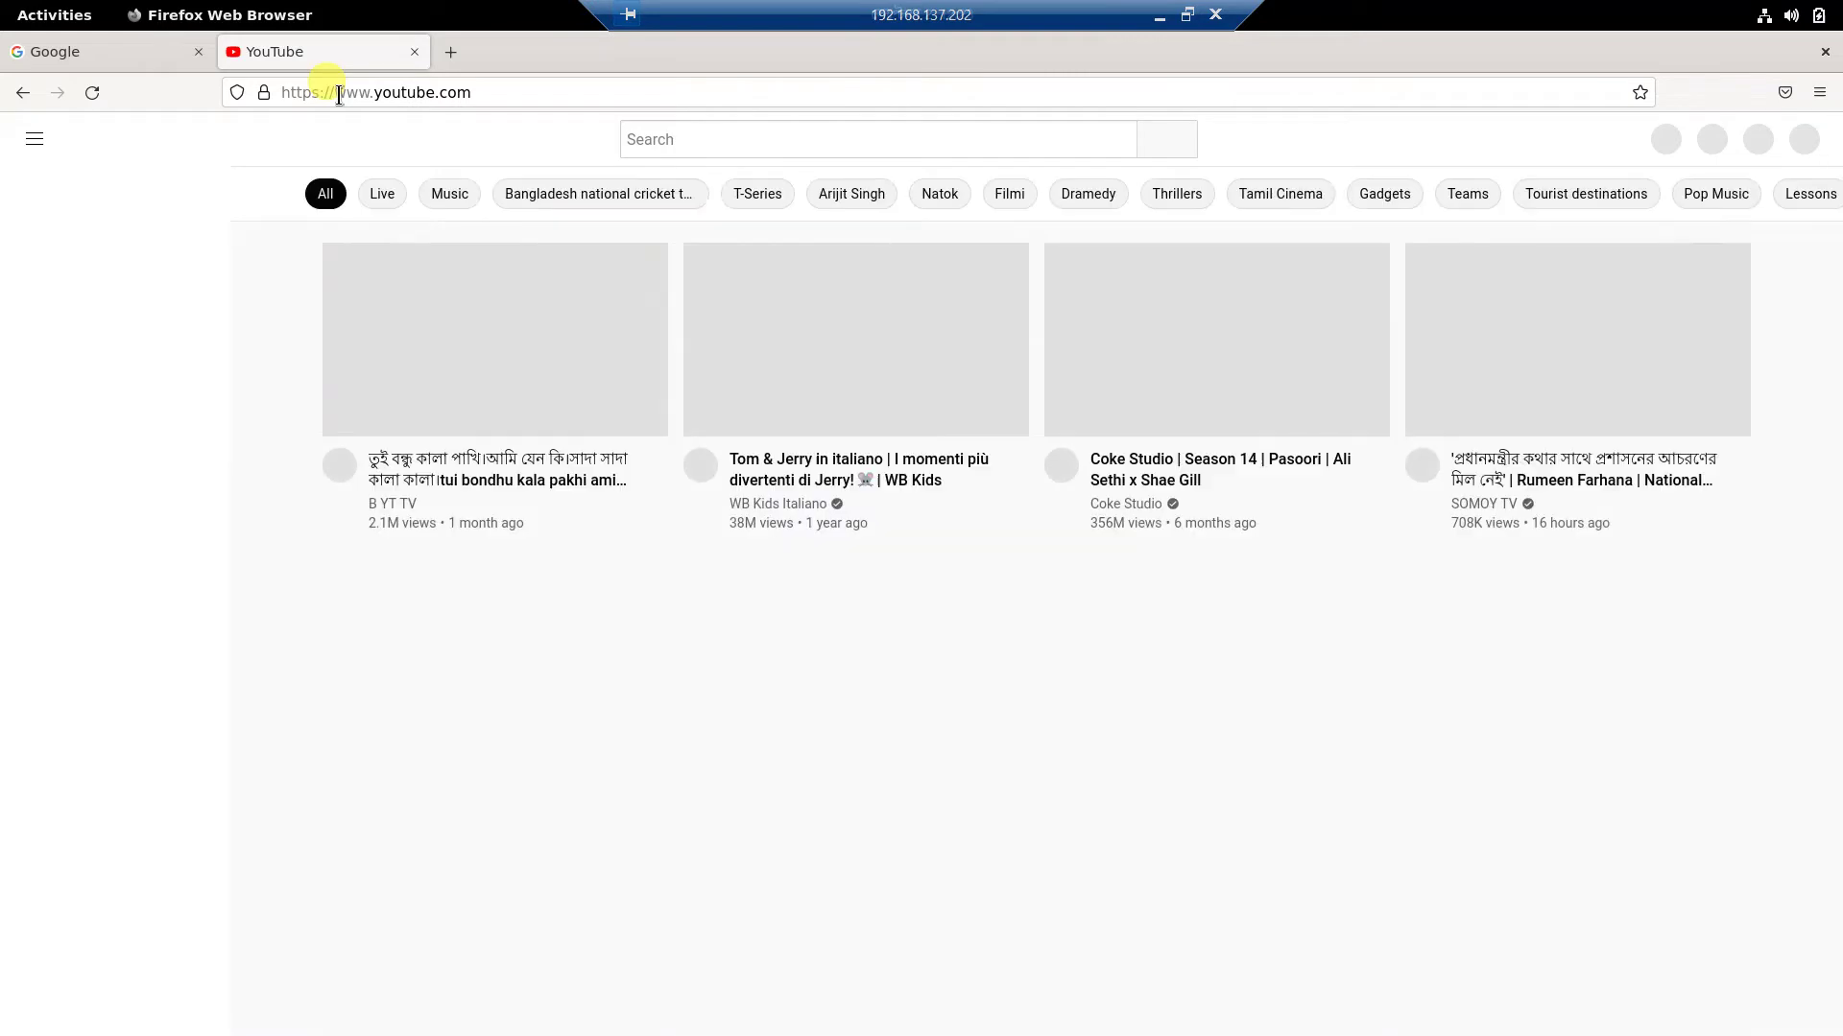
Search YouTube for 'easy it', open Easy IT's linked Easy Solution channel, and unmaximize Firefox.
left_click(667, 141)
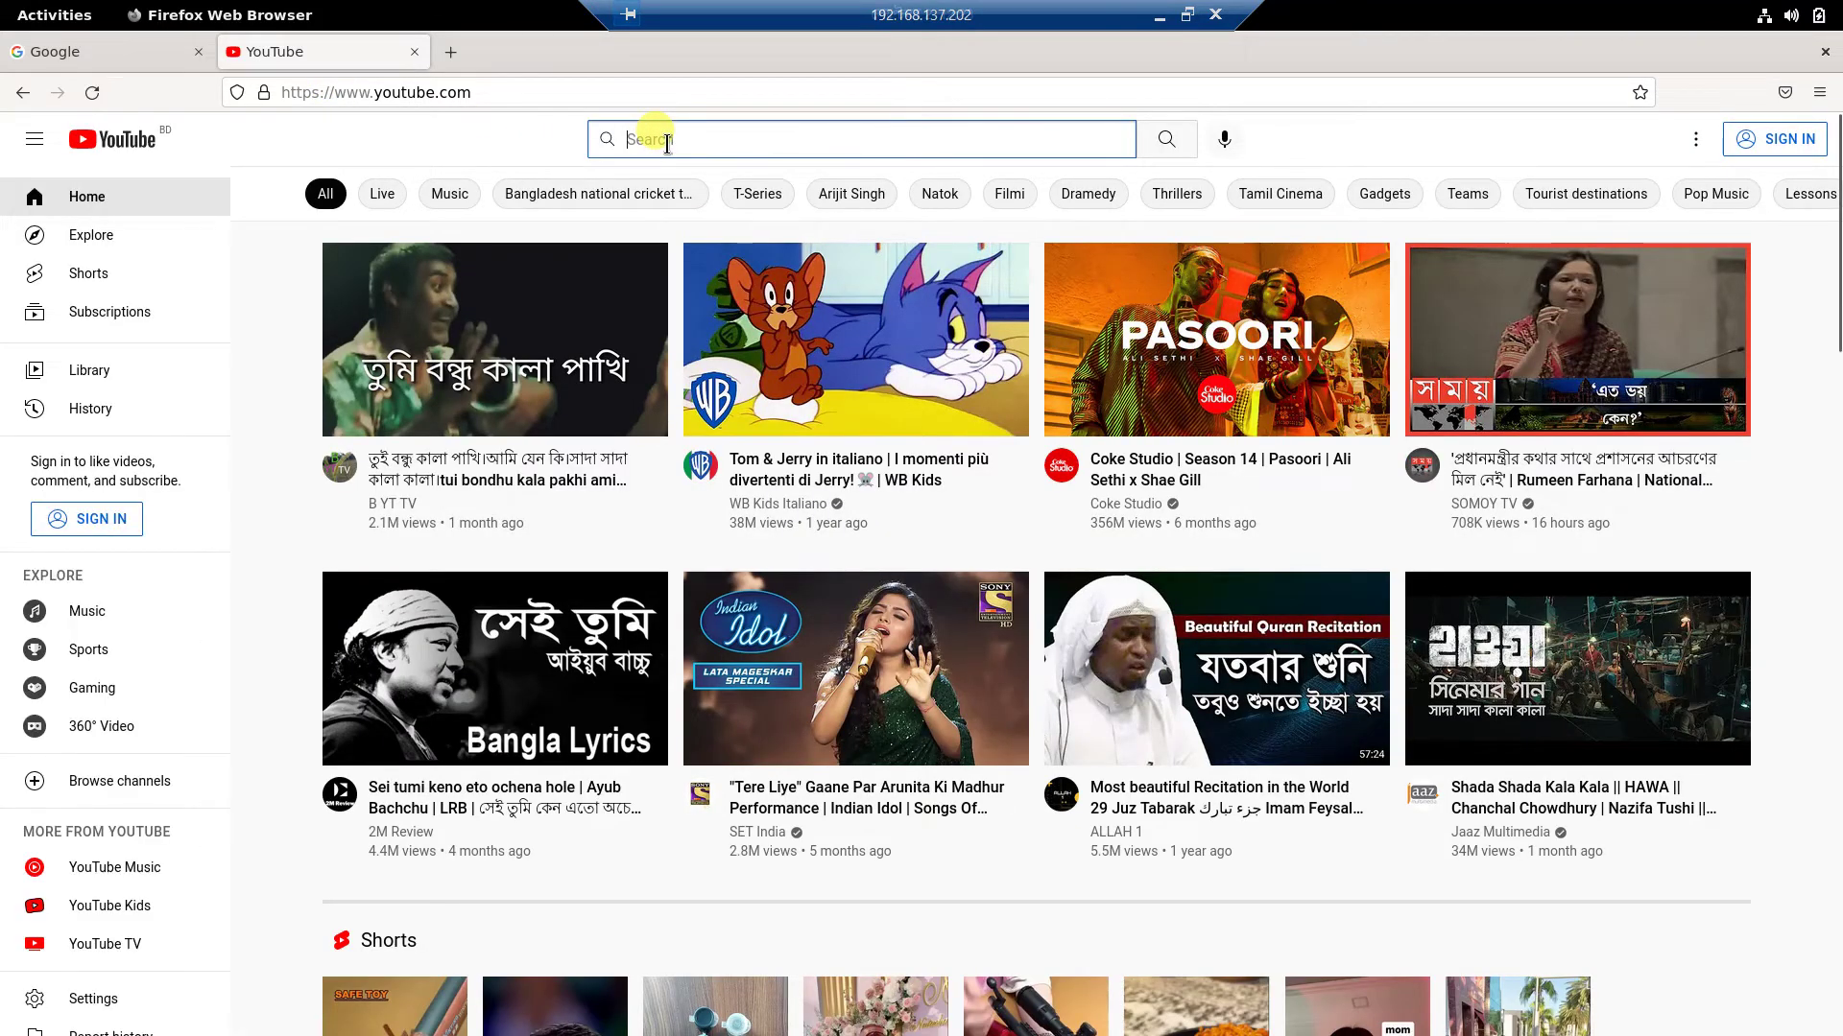
type("easy it")
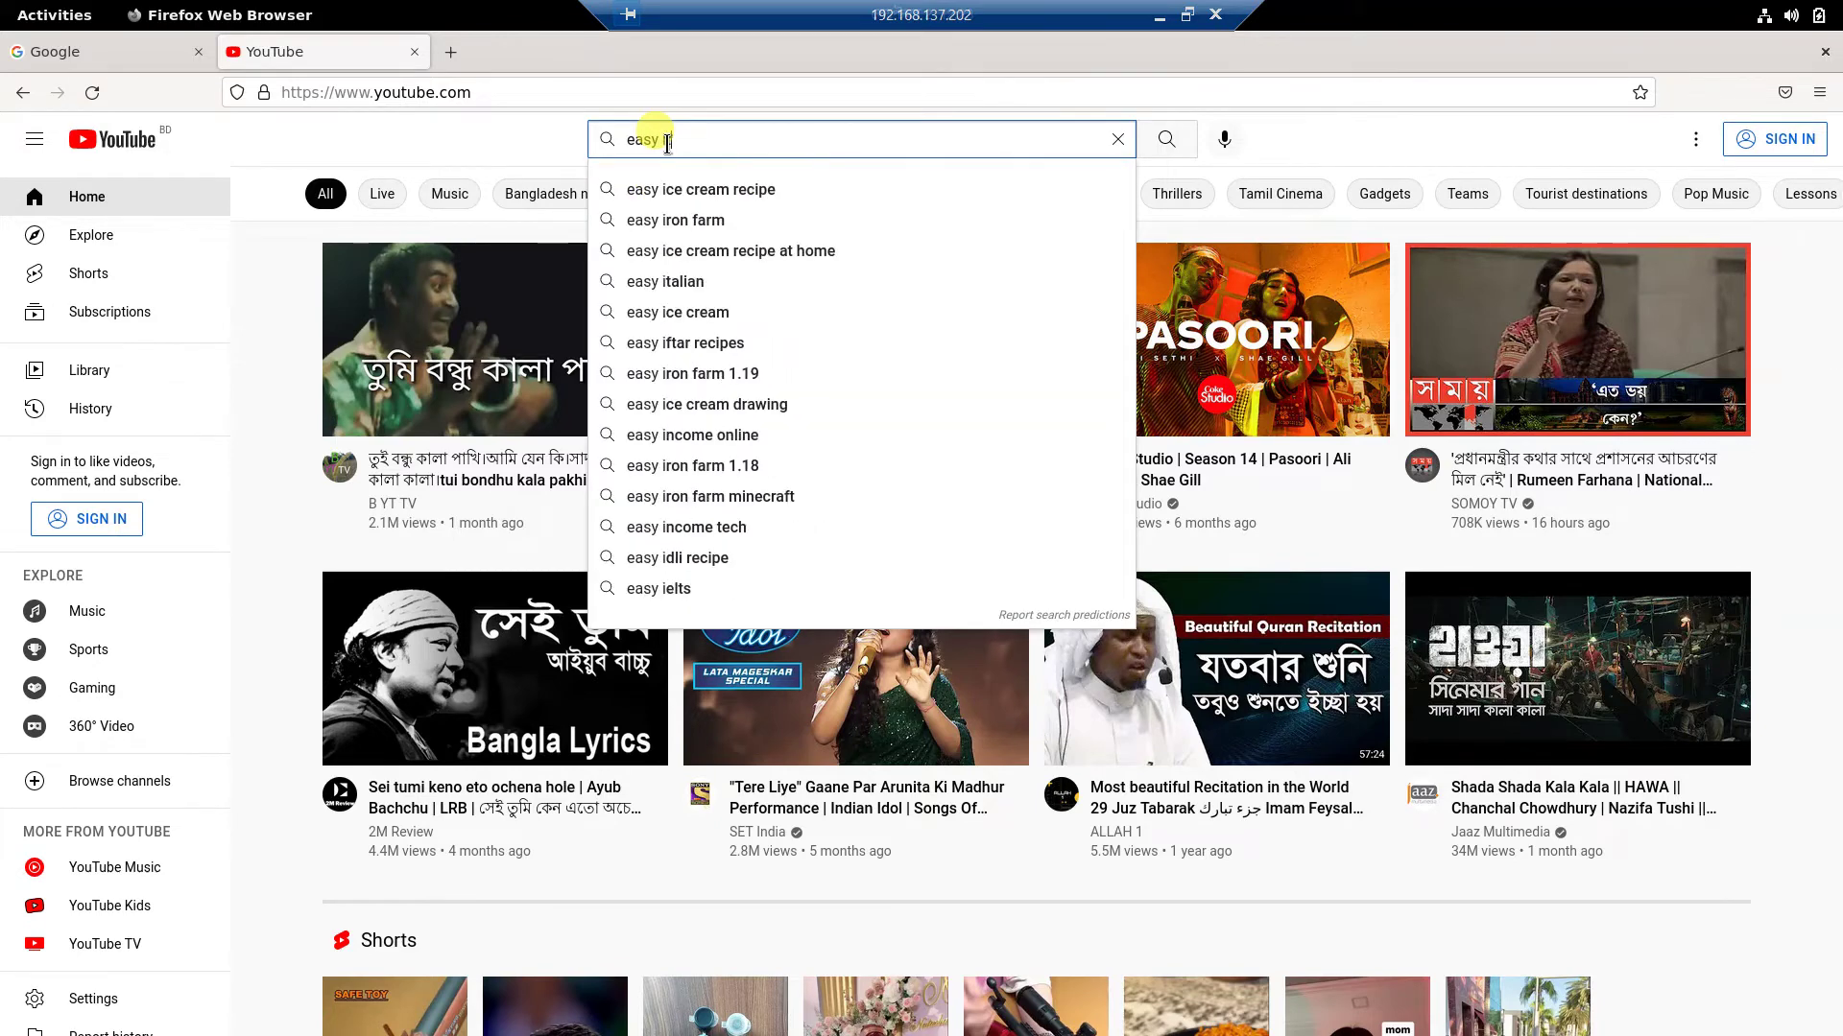
key("Return")
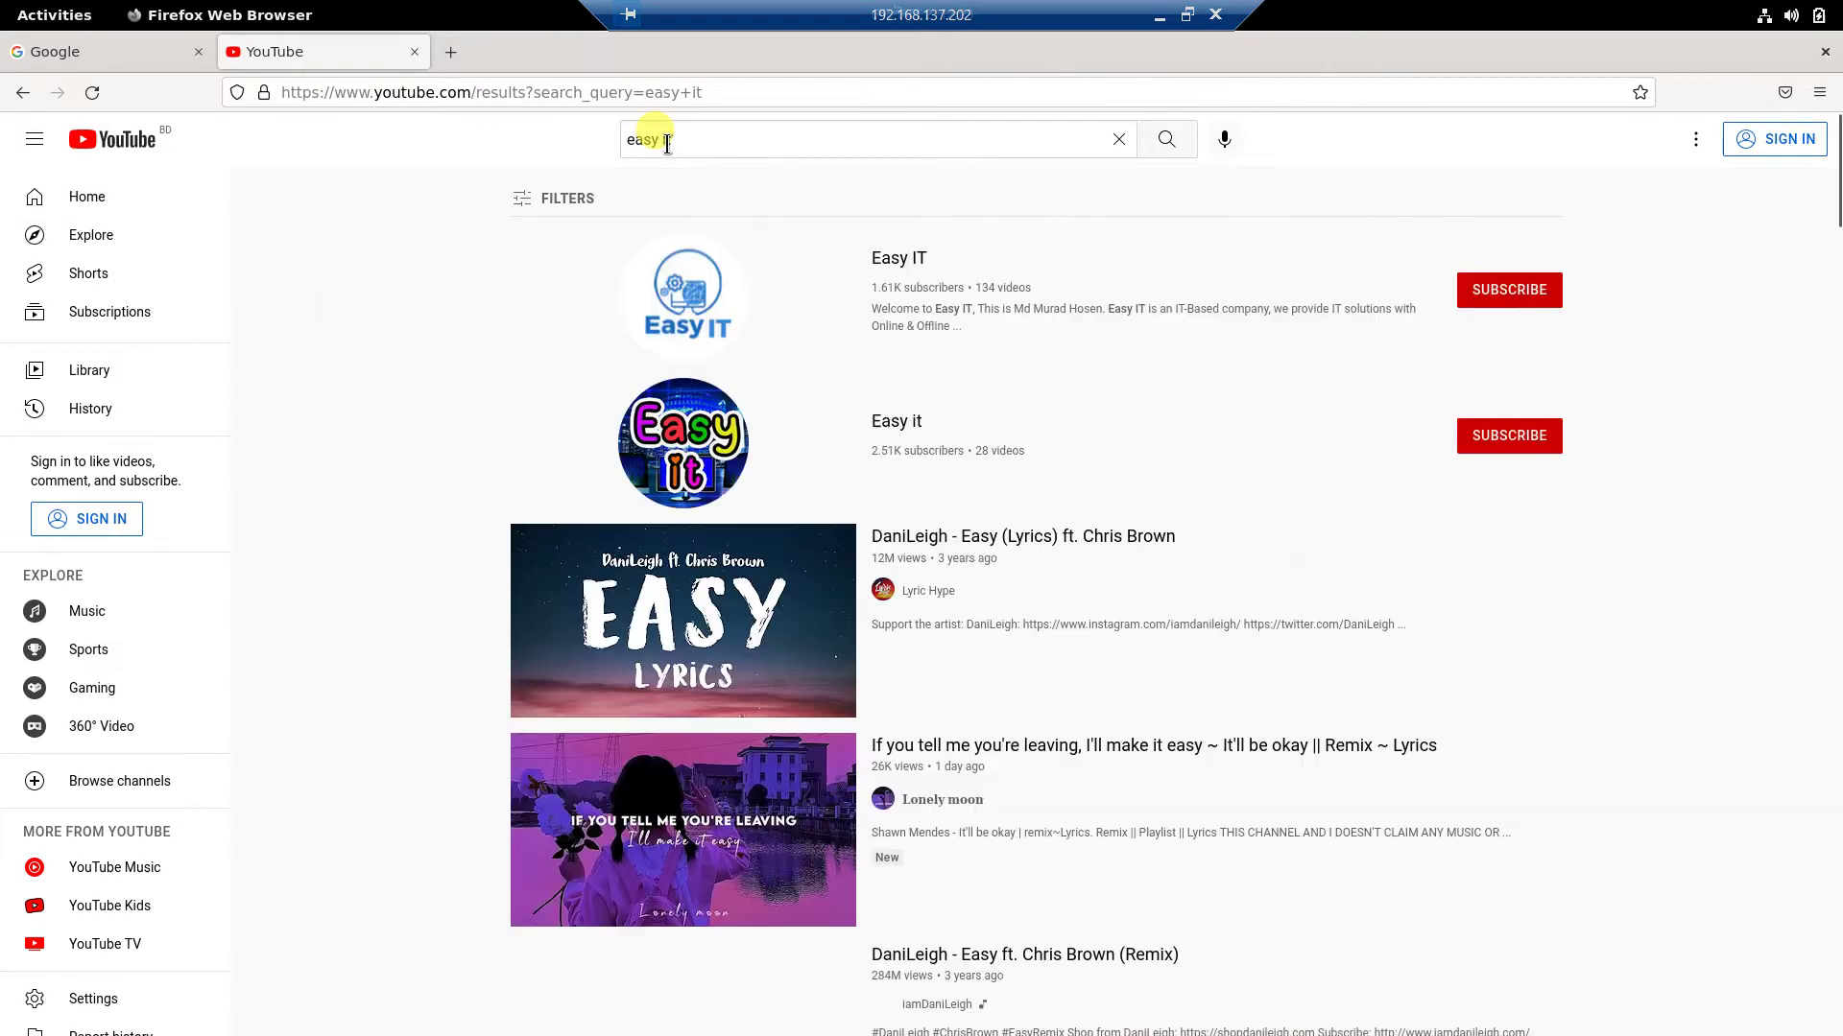
left_click(888, 267)
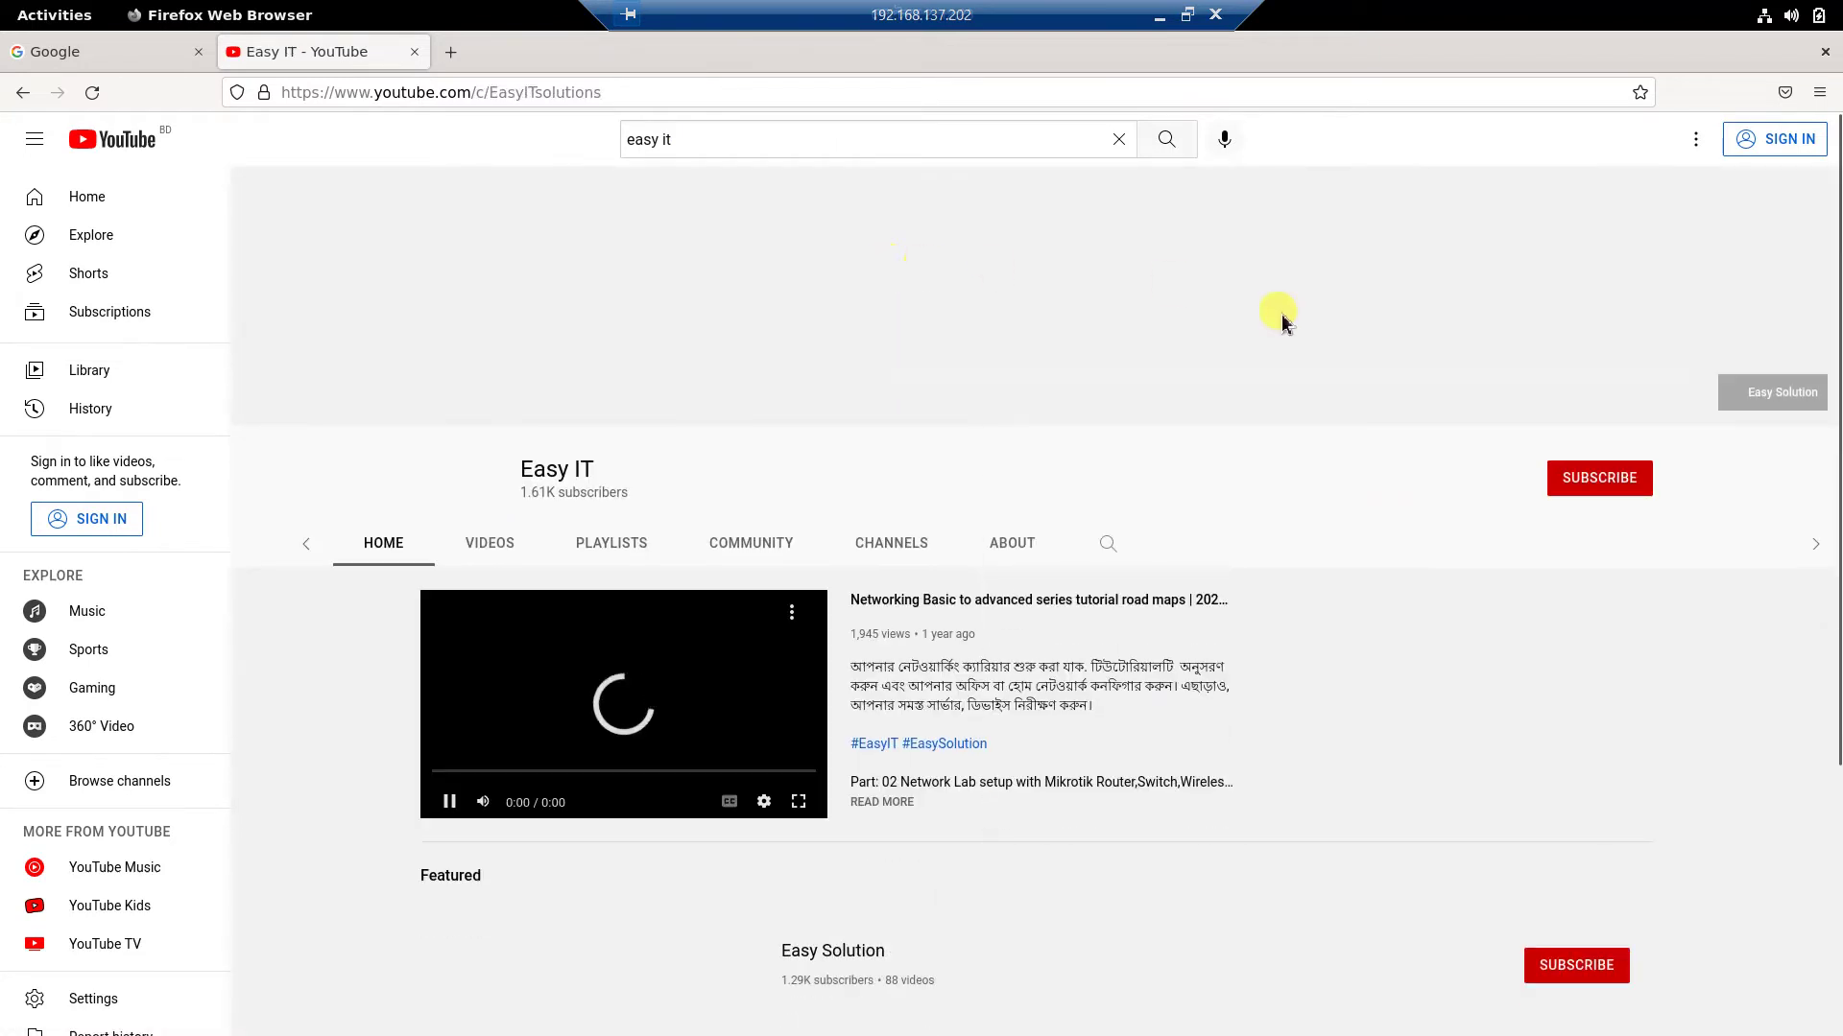
left_click(1742, 399)
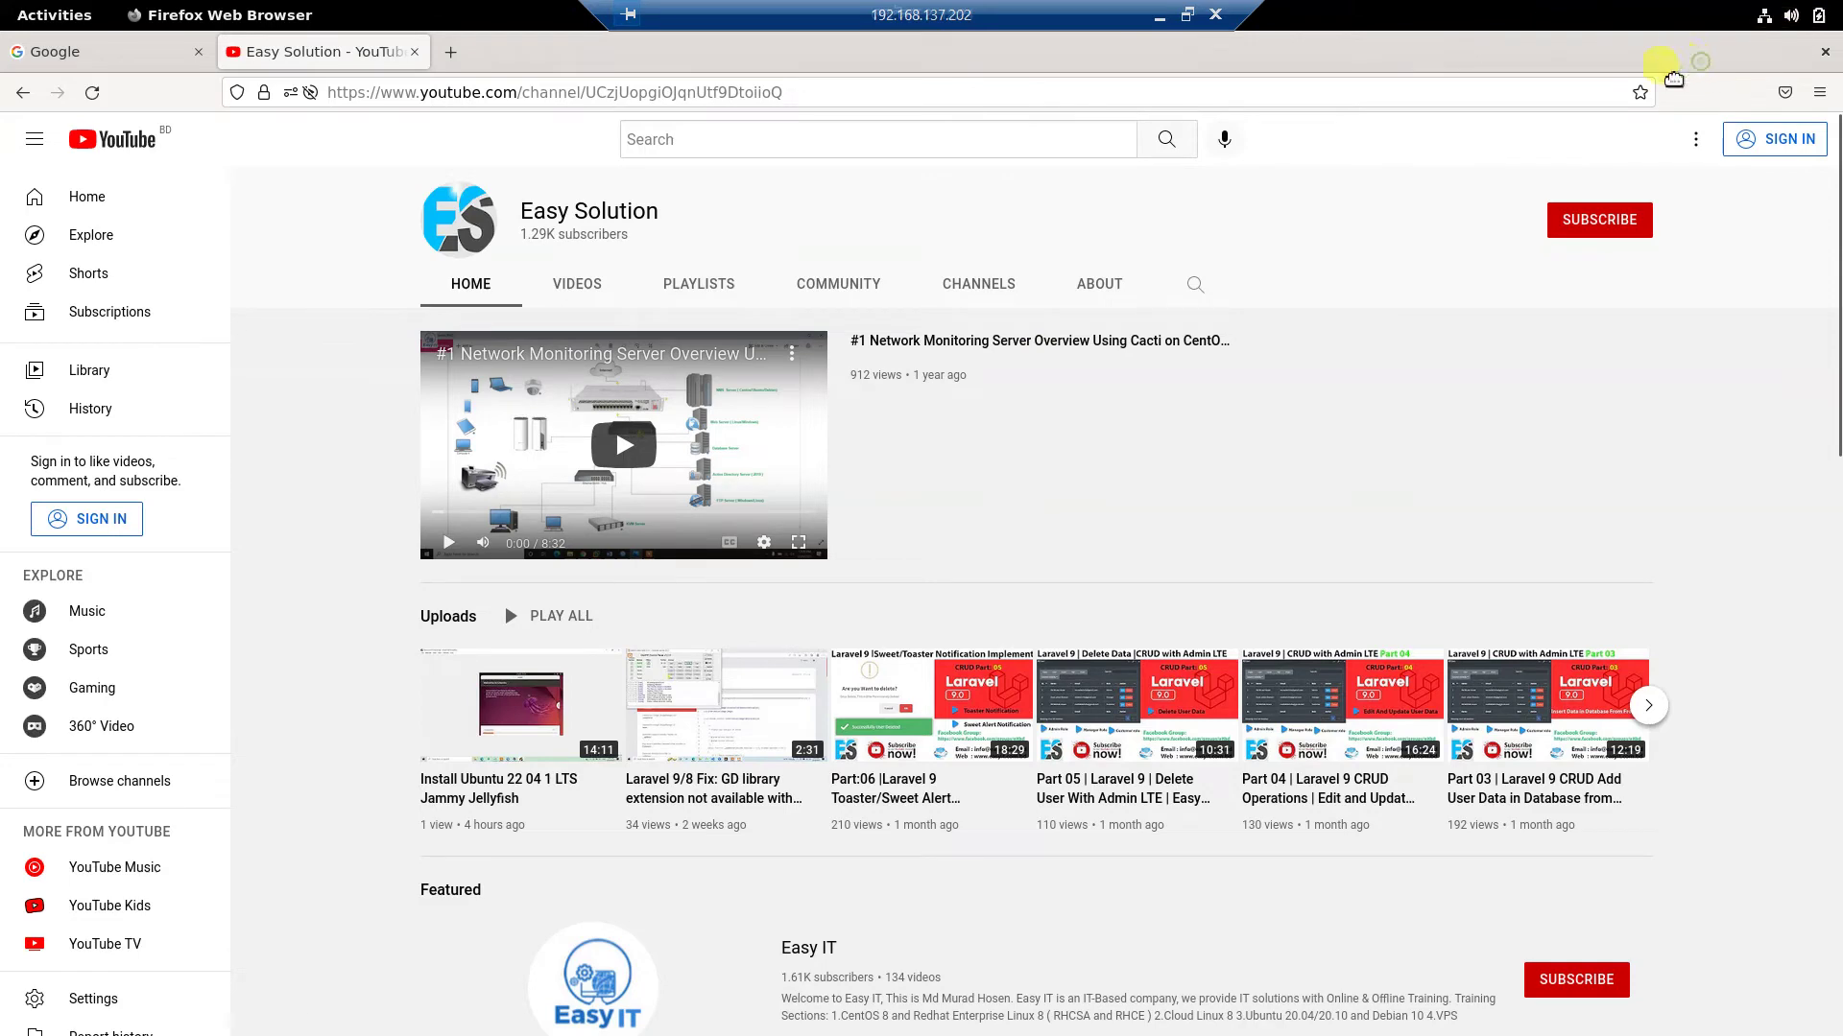
key("super+Down")
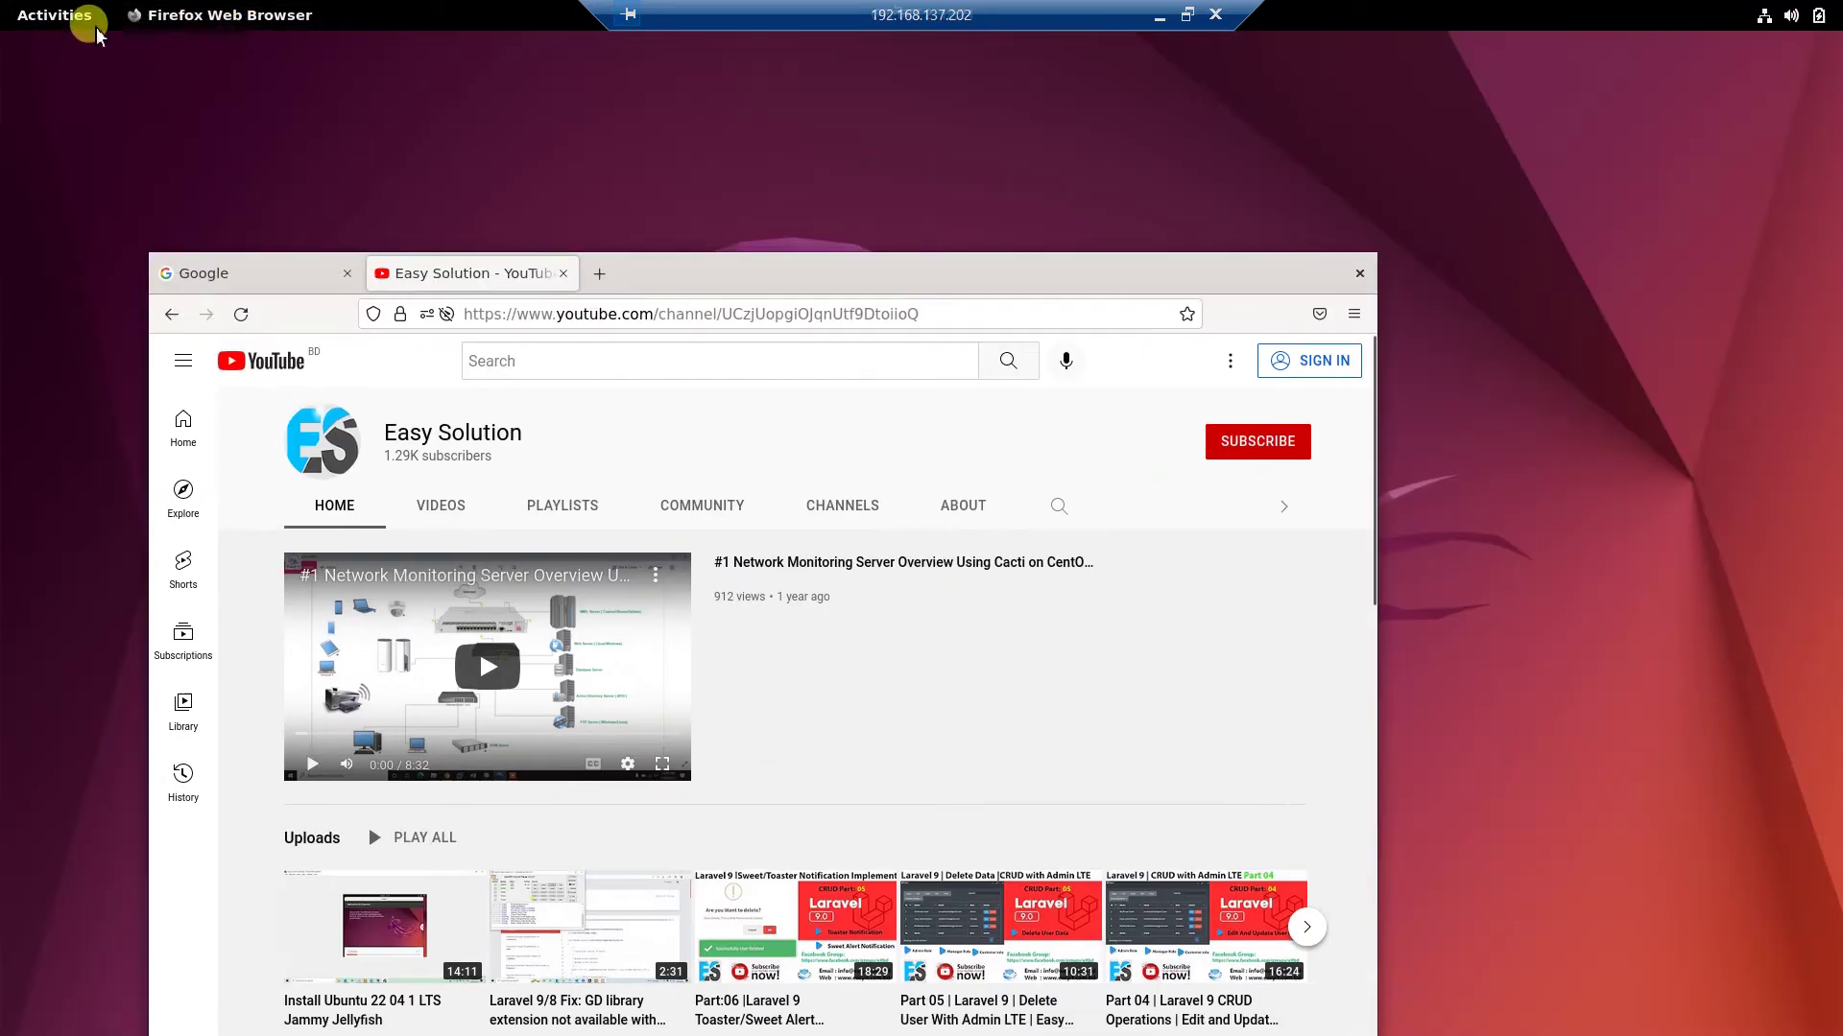
Reopen the Activities overview and show the grid of all installed applications.
left_click(38, 26)
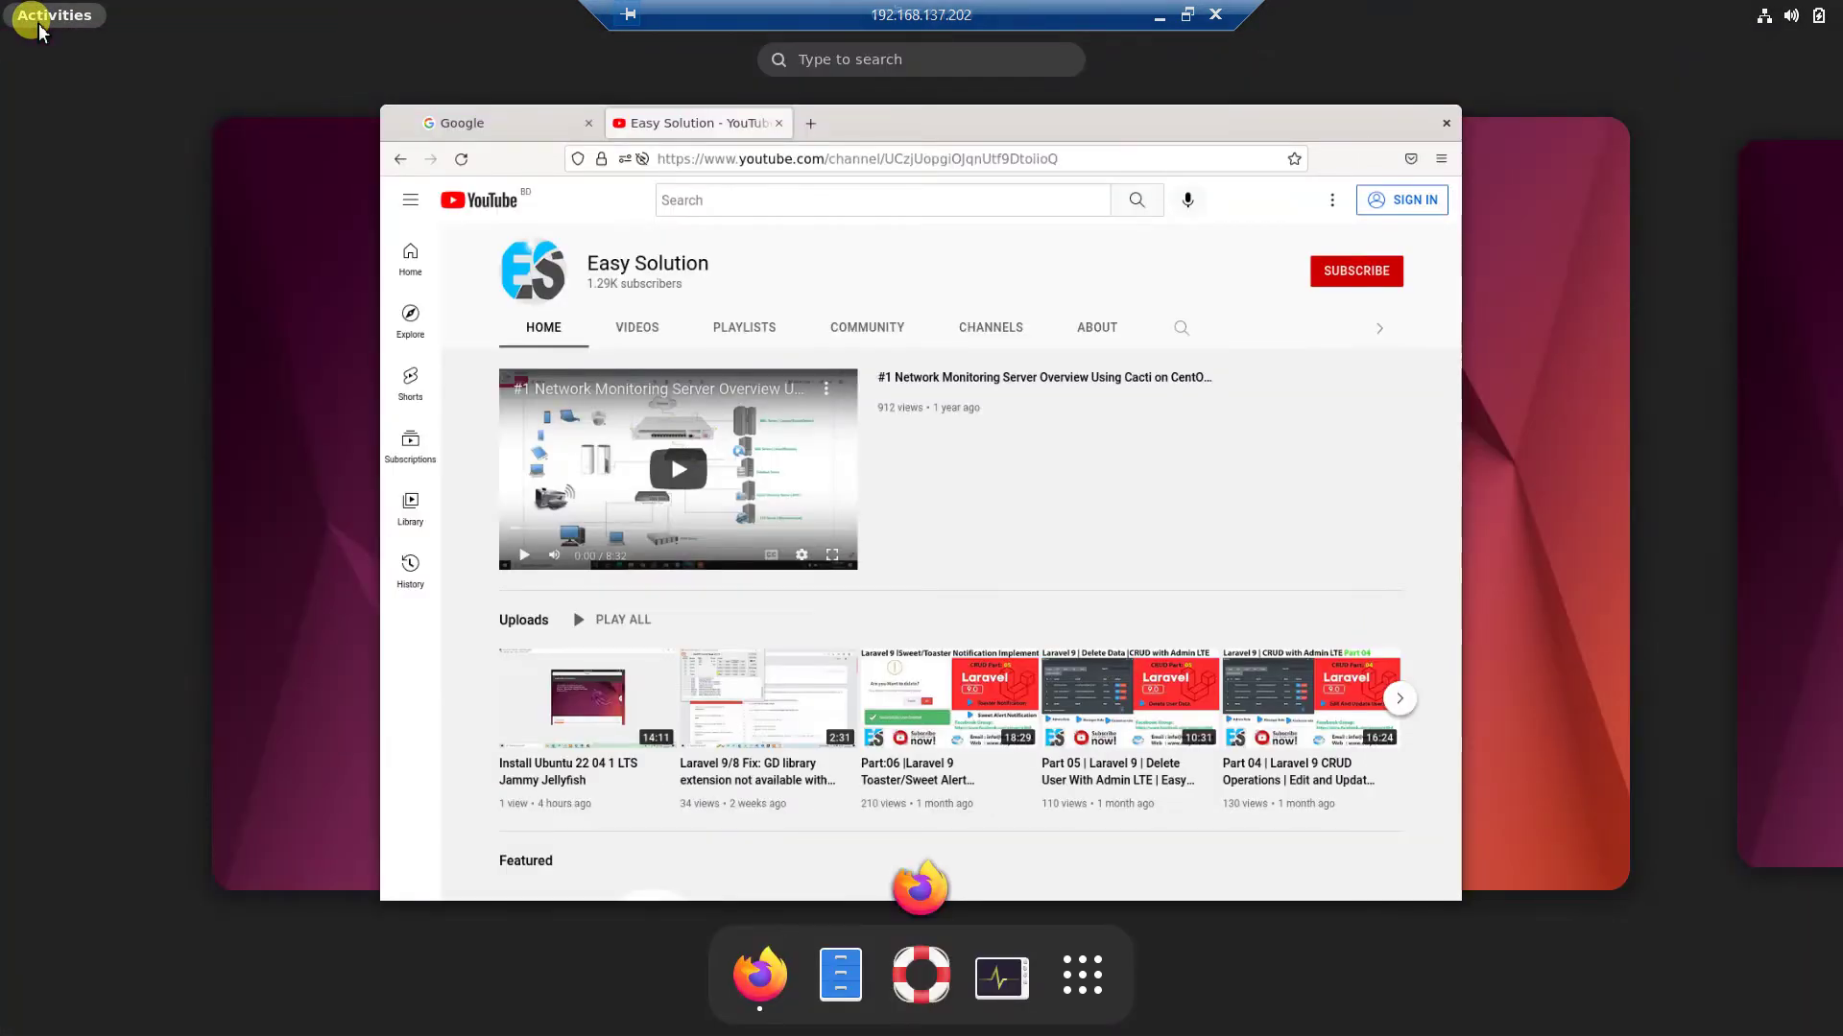
left_click(38, 25)
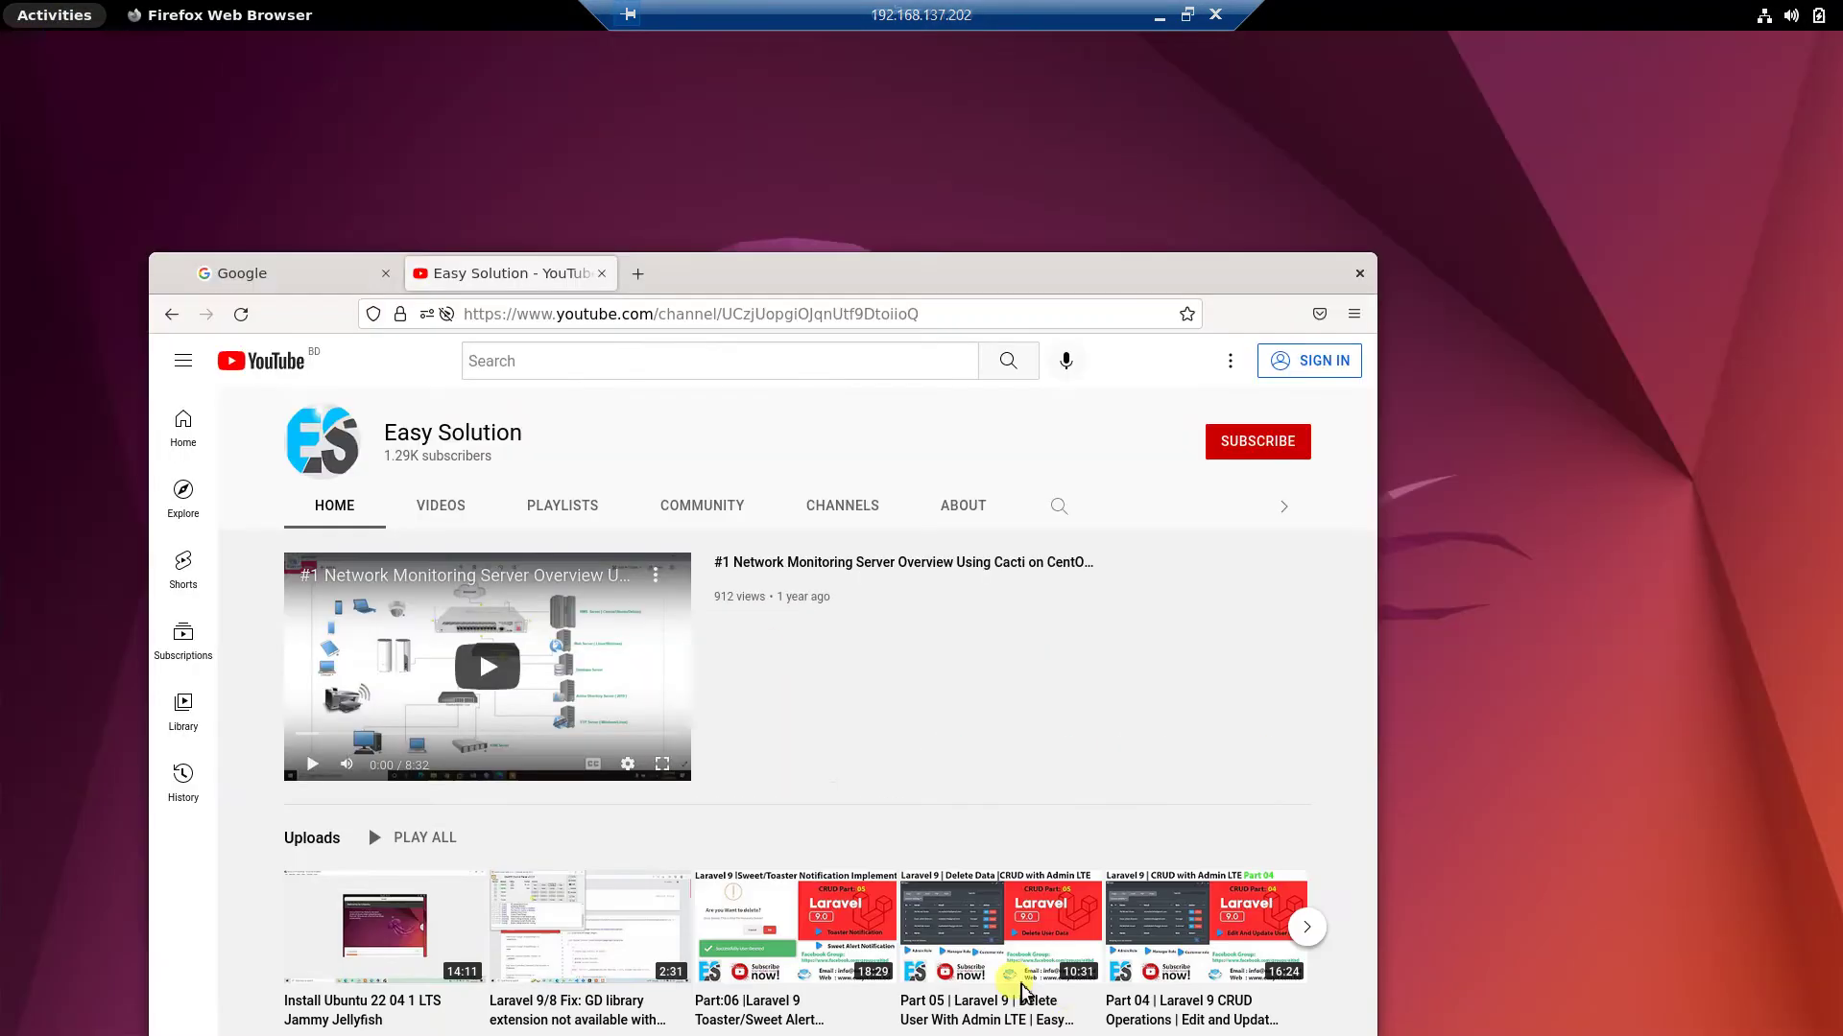
left_click(39, 26)
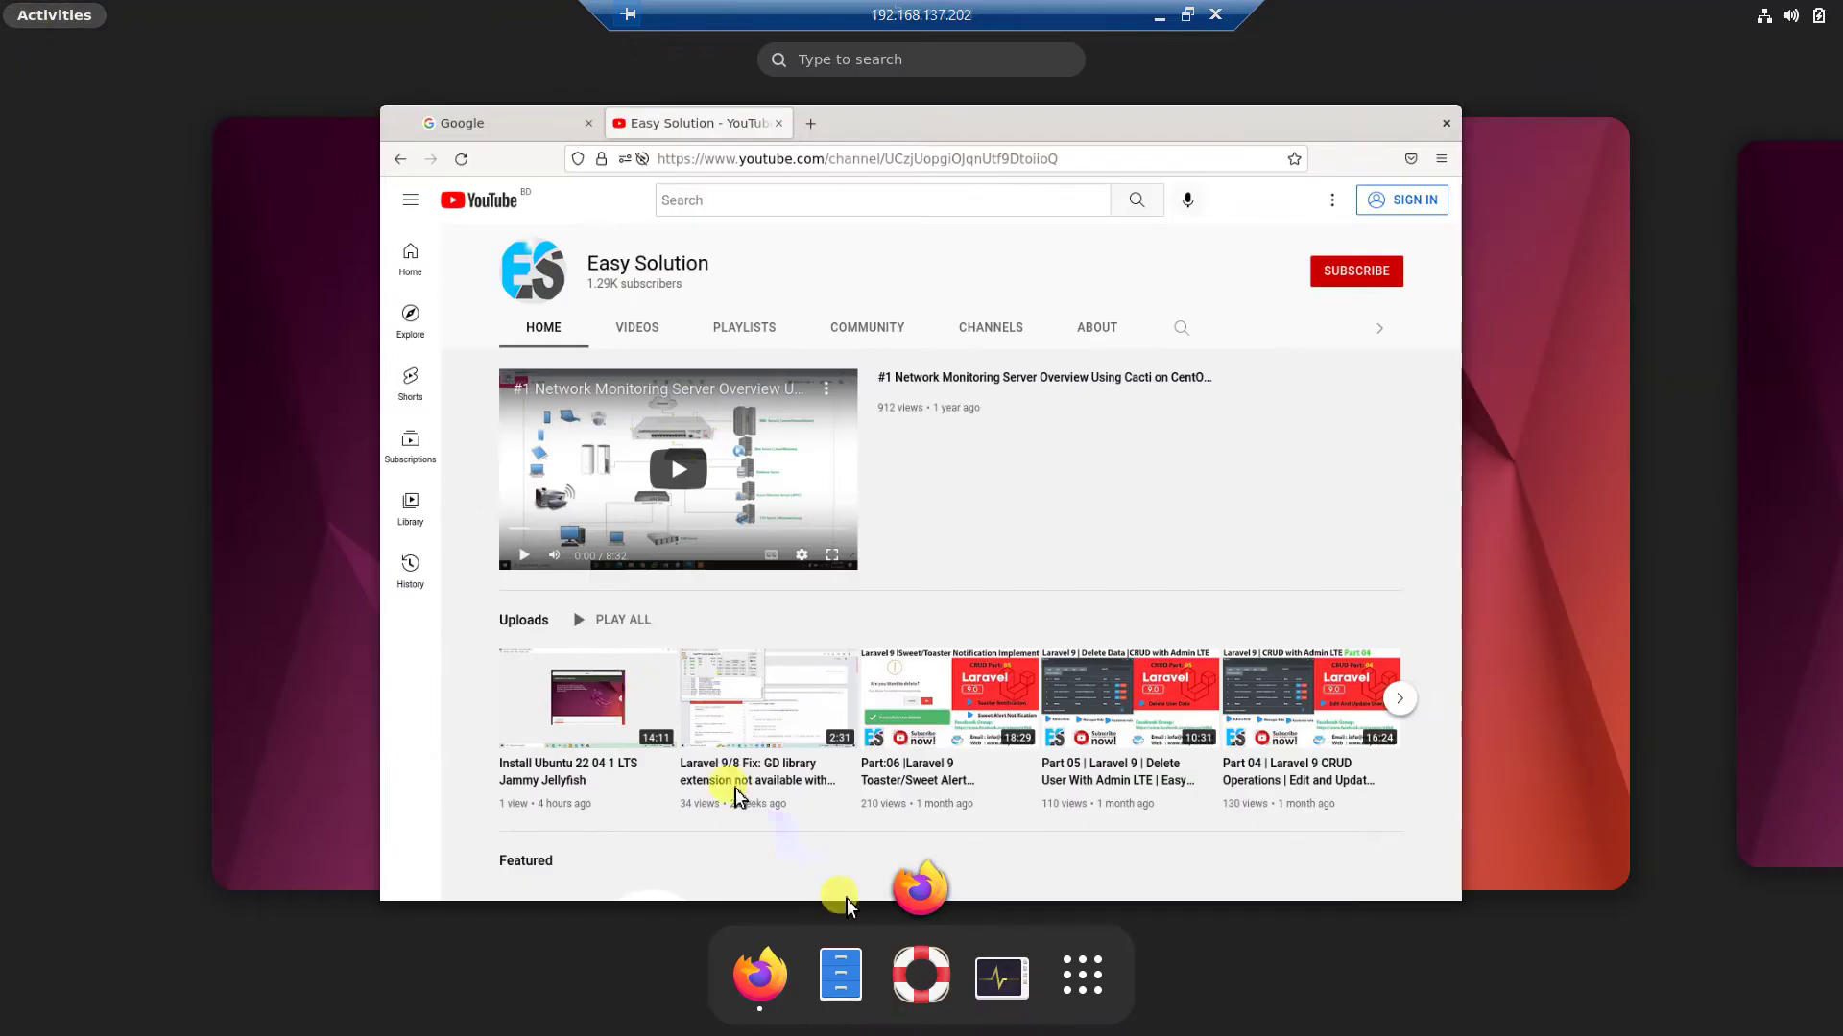
left_click(1084, 977)
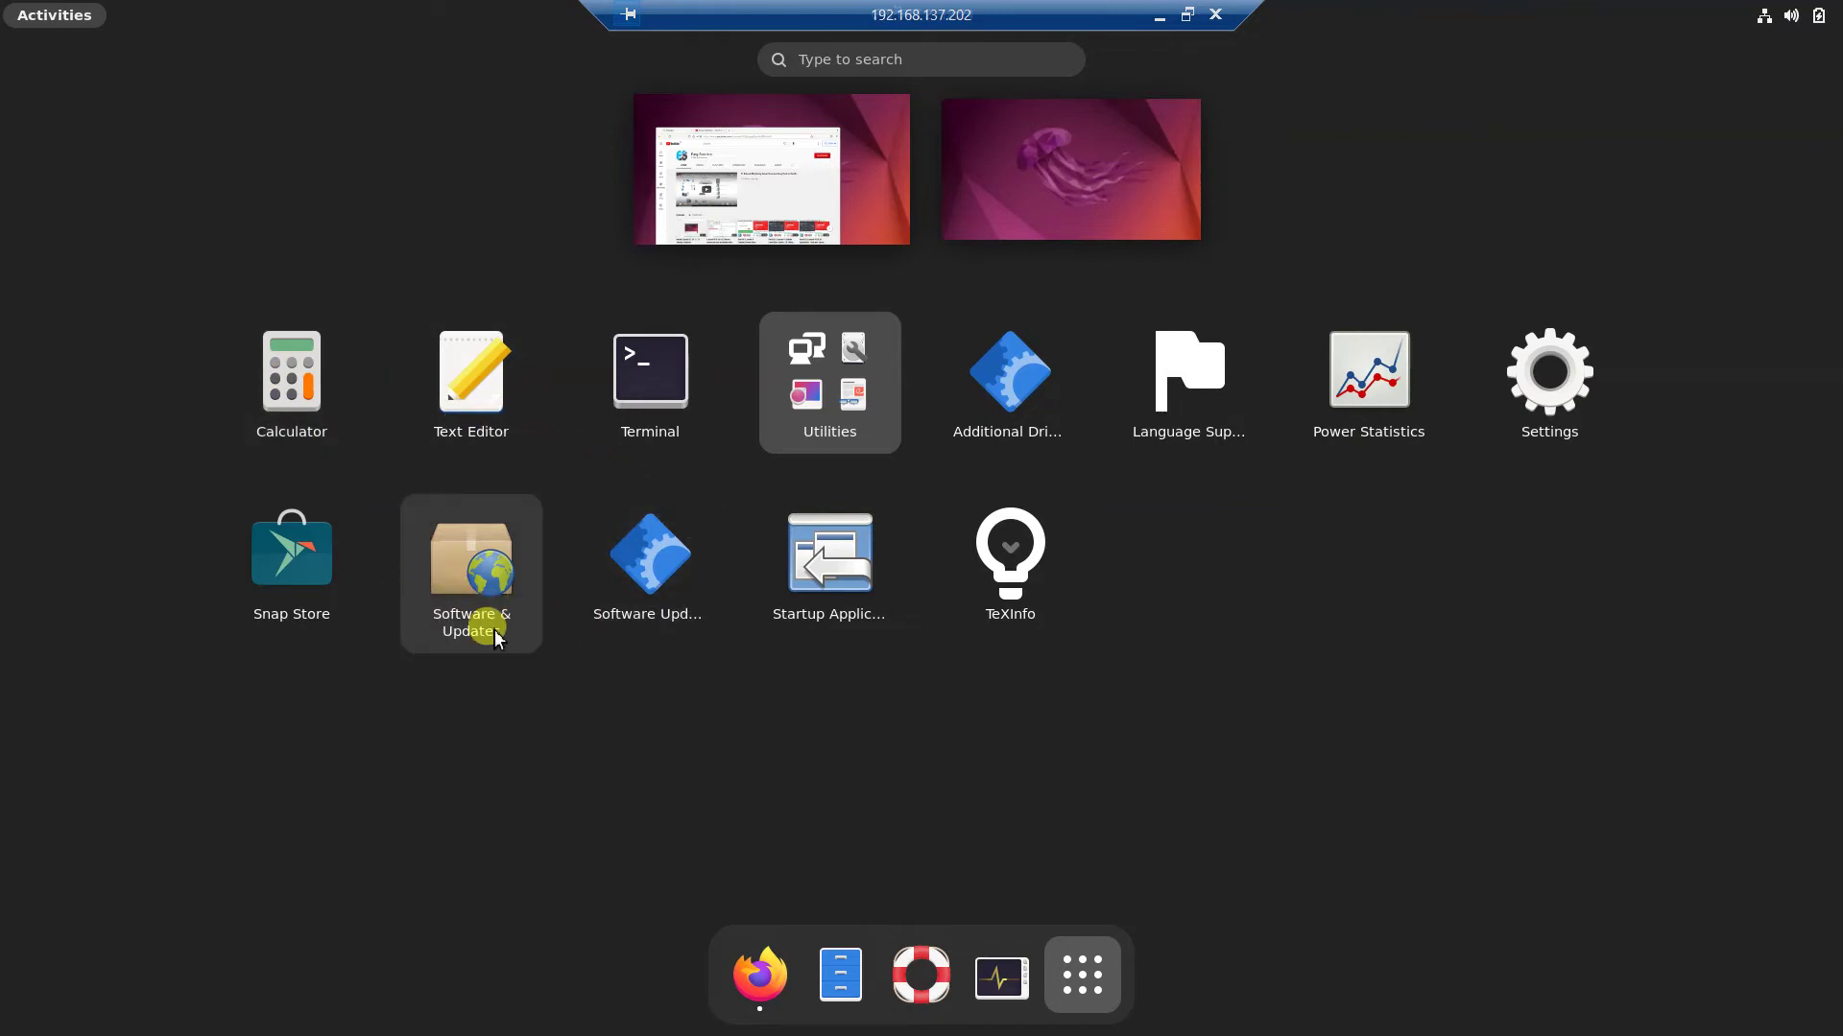
Check the AC adapter and laptop battery details in Power Statistics, then close it.
left_click(1411, 369)
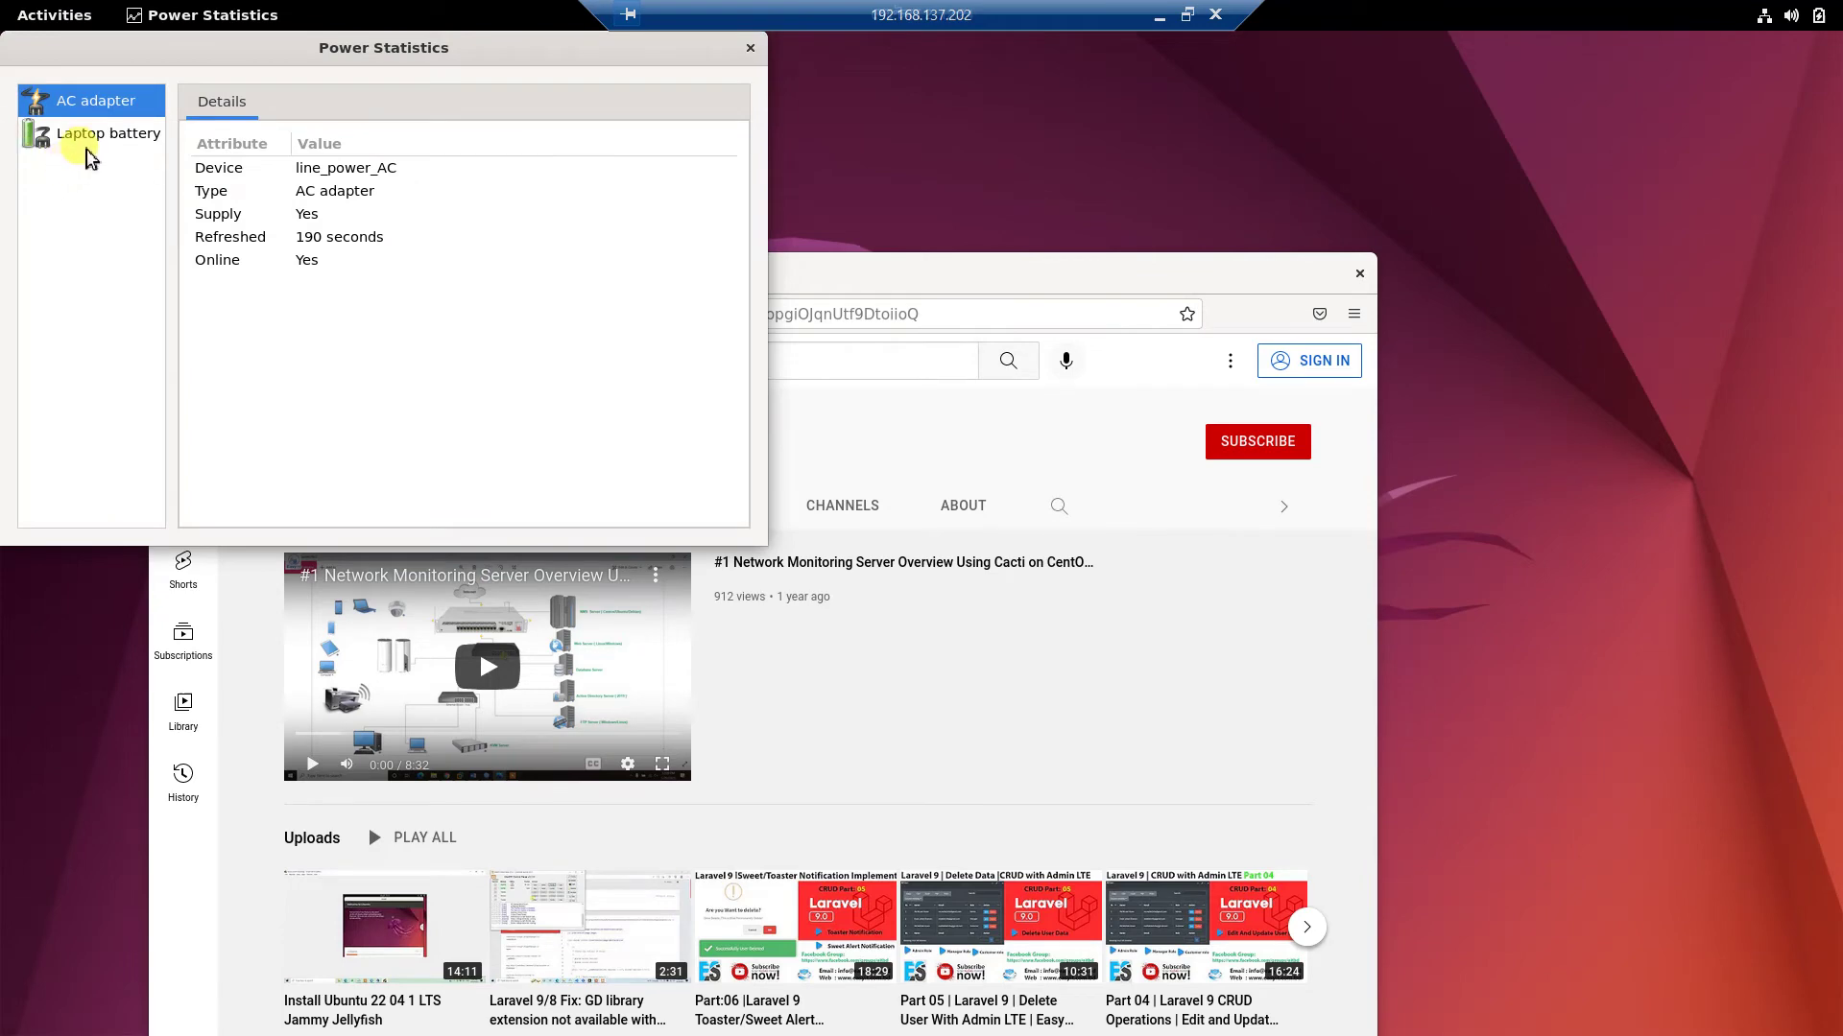
left_click(94, 140)
left_click(93, 103)
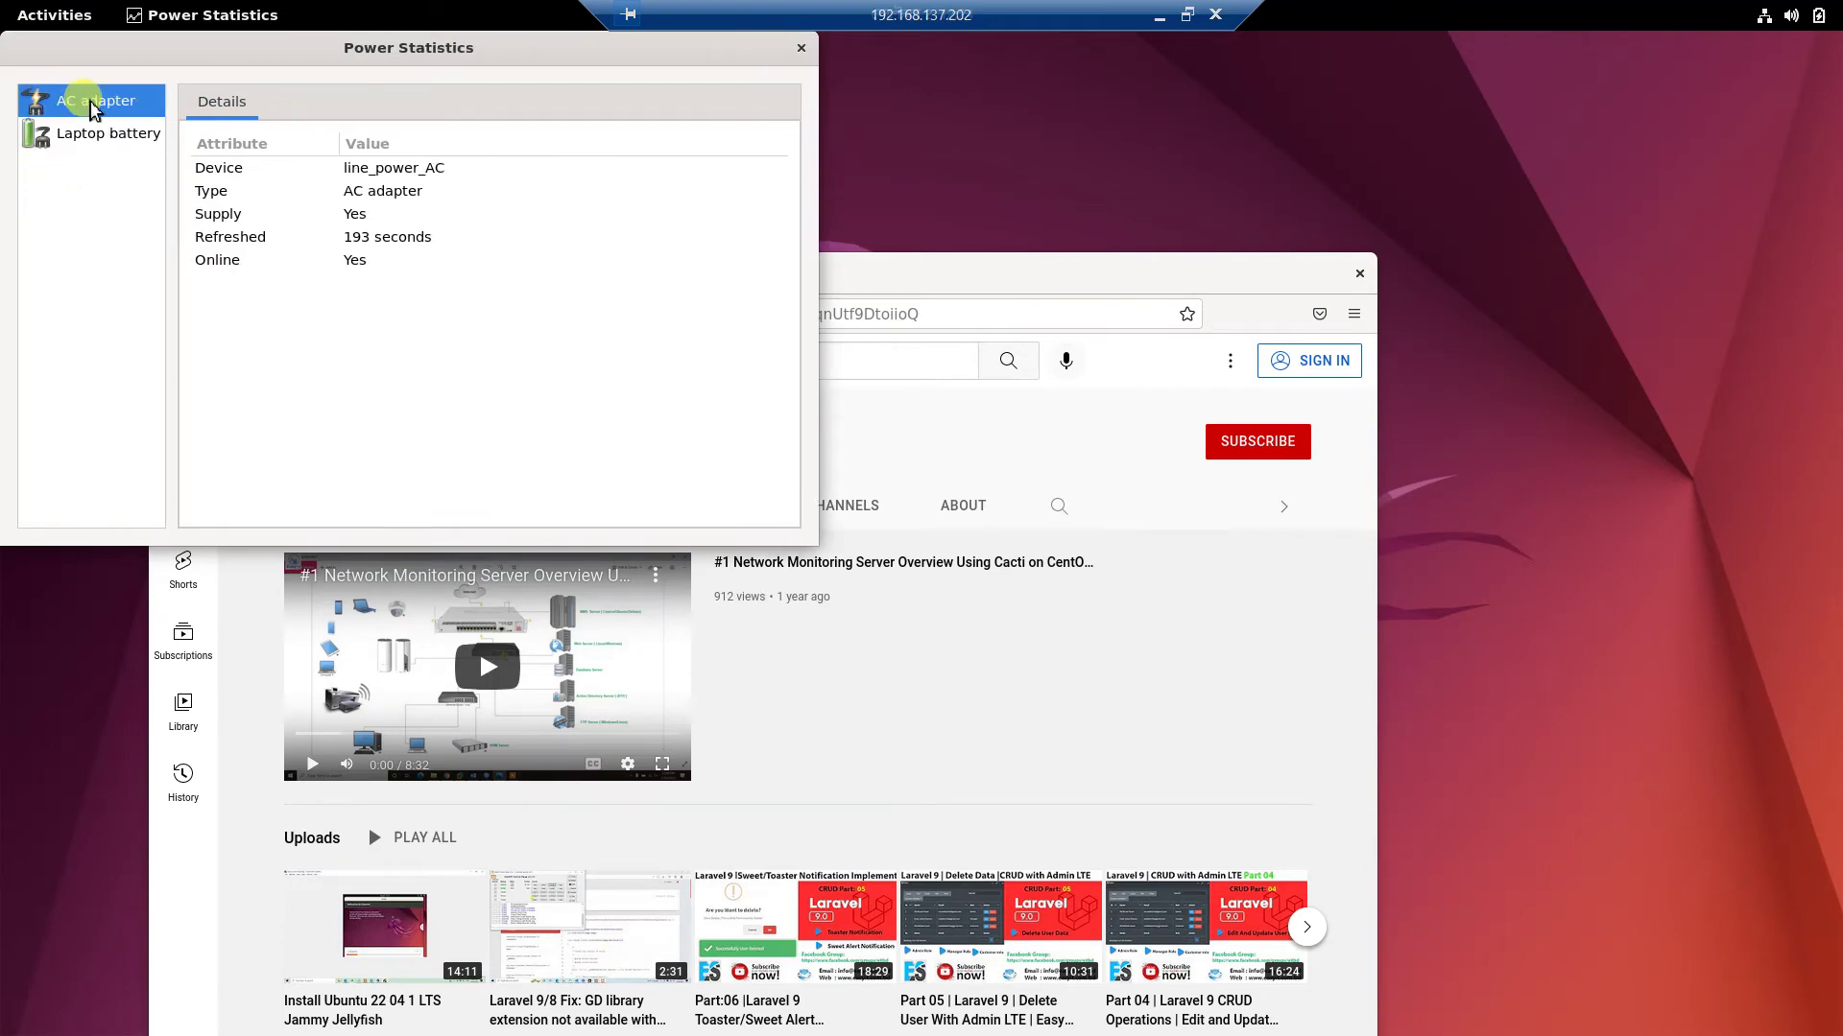
left_click(90, 126)
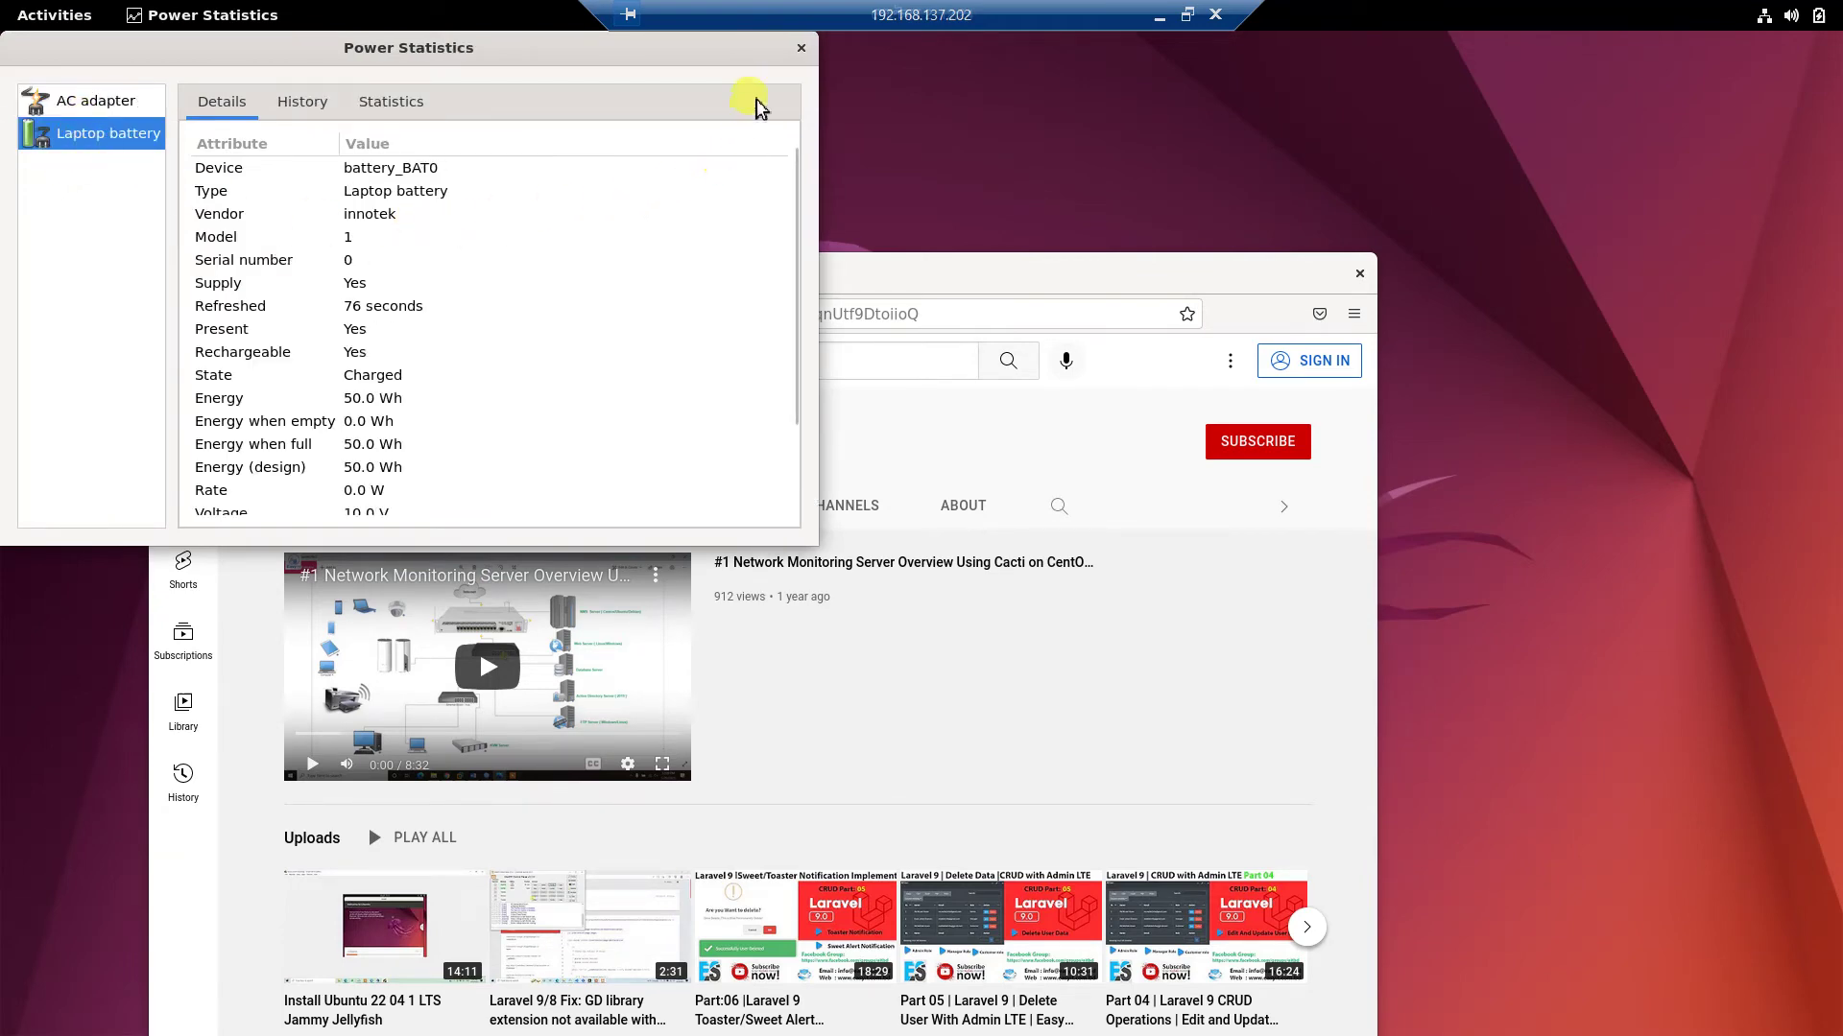
left_click(795, 50)
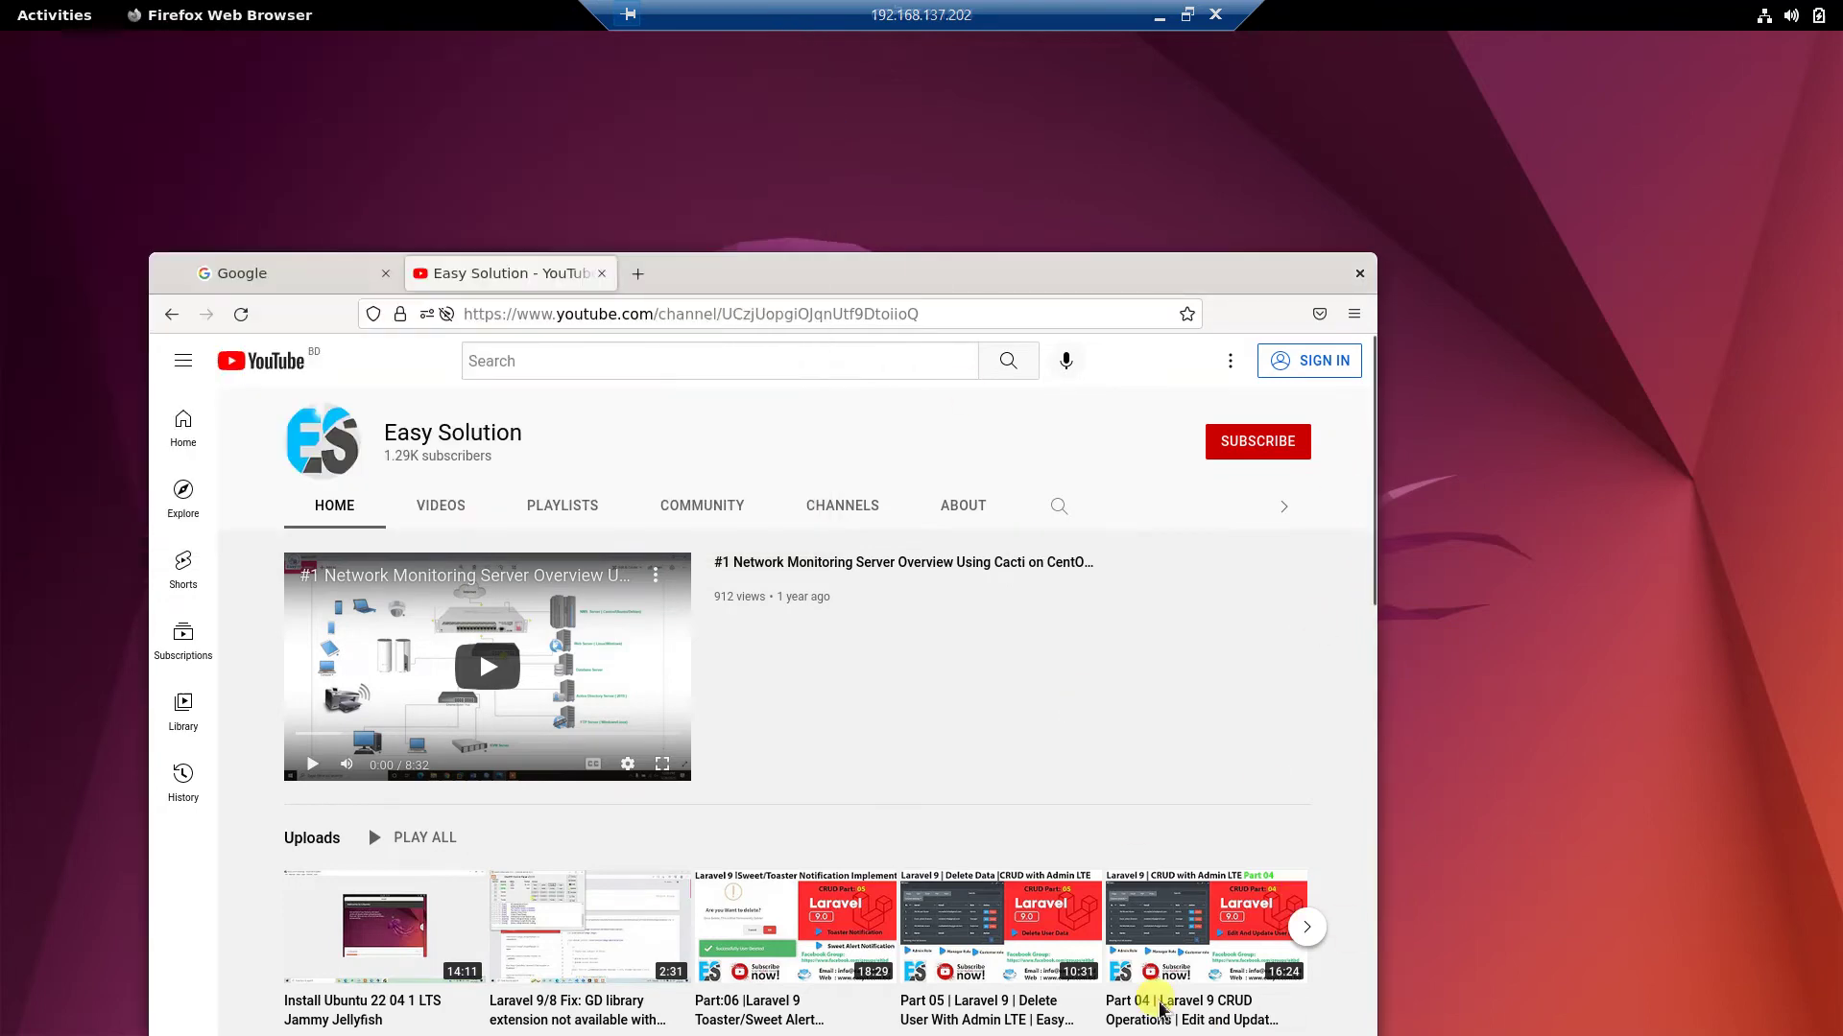
Launch Settings from the Activities application grid.
left_click(43, 15)
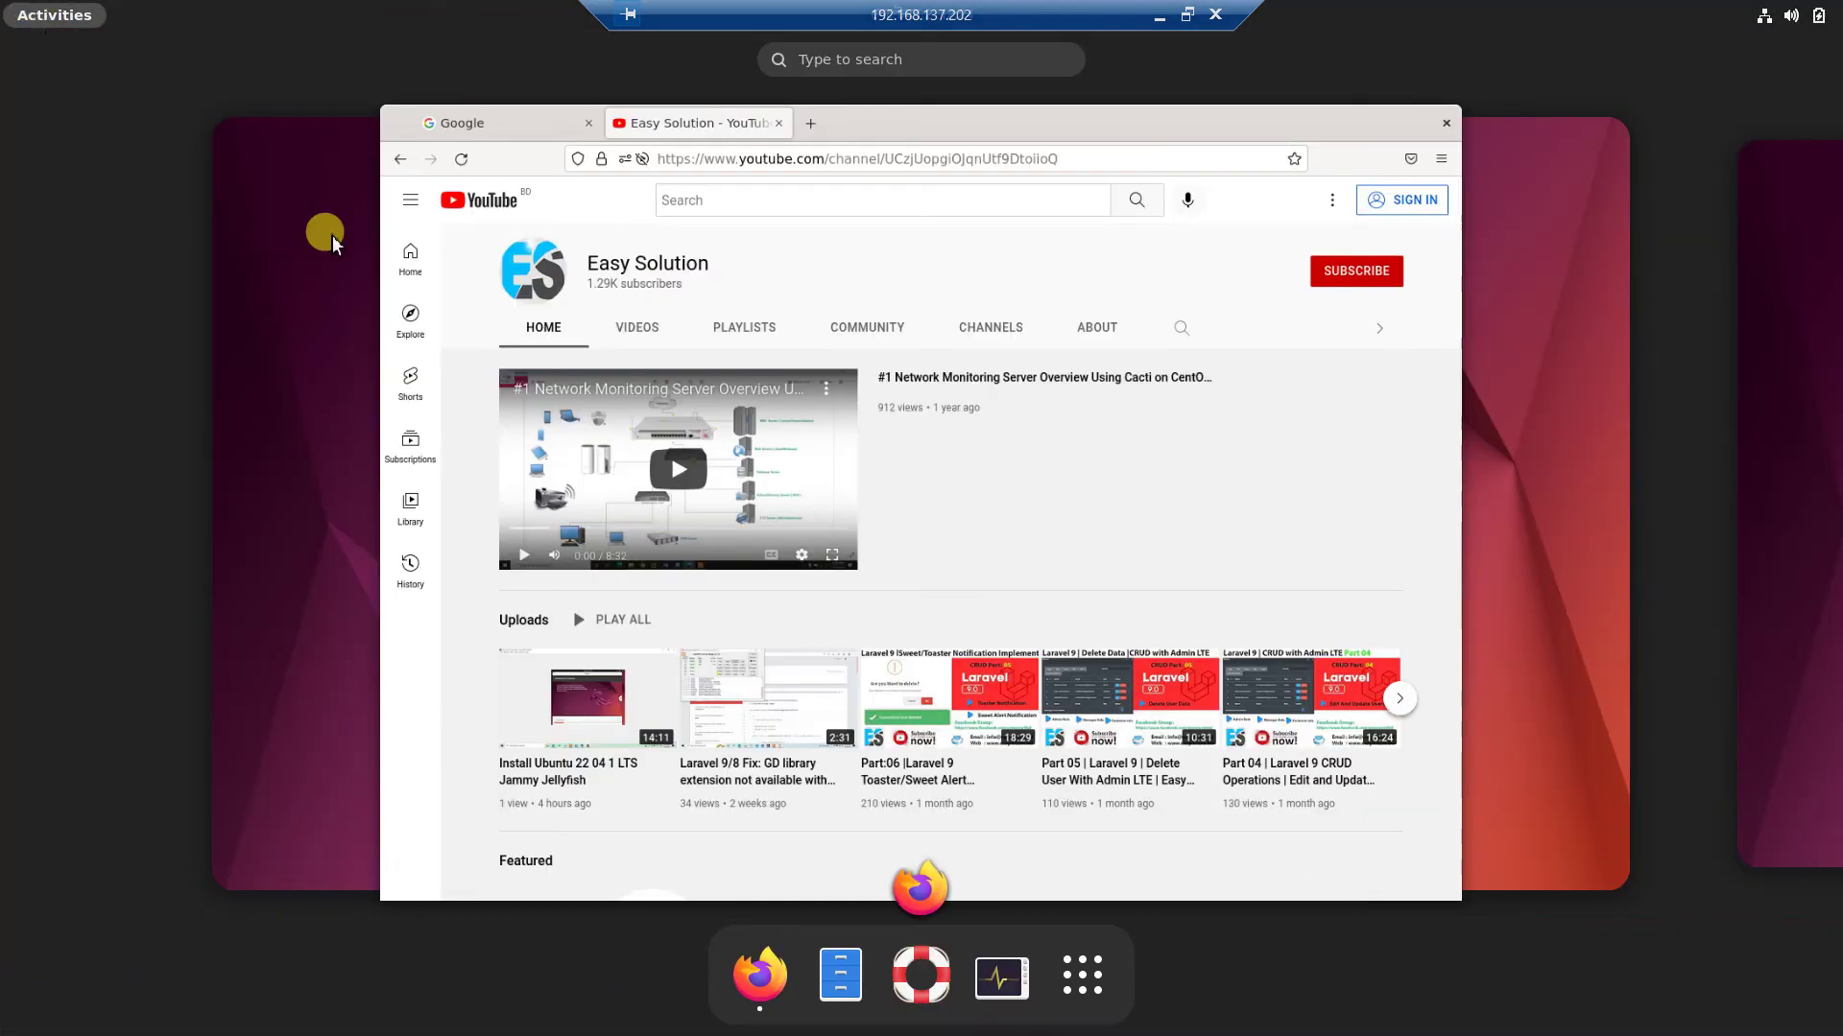
left_click(1098, 992)
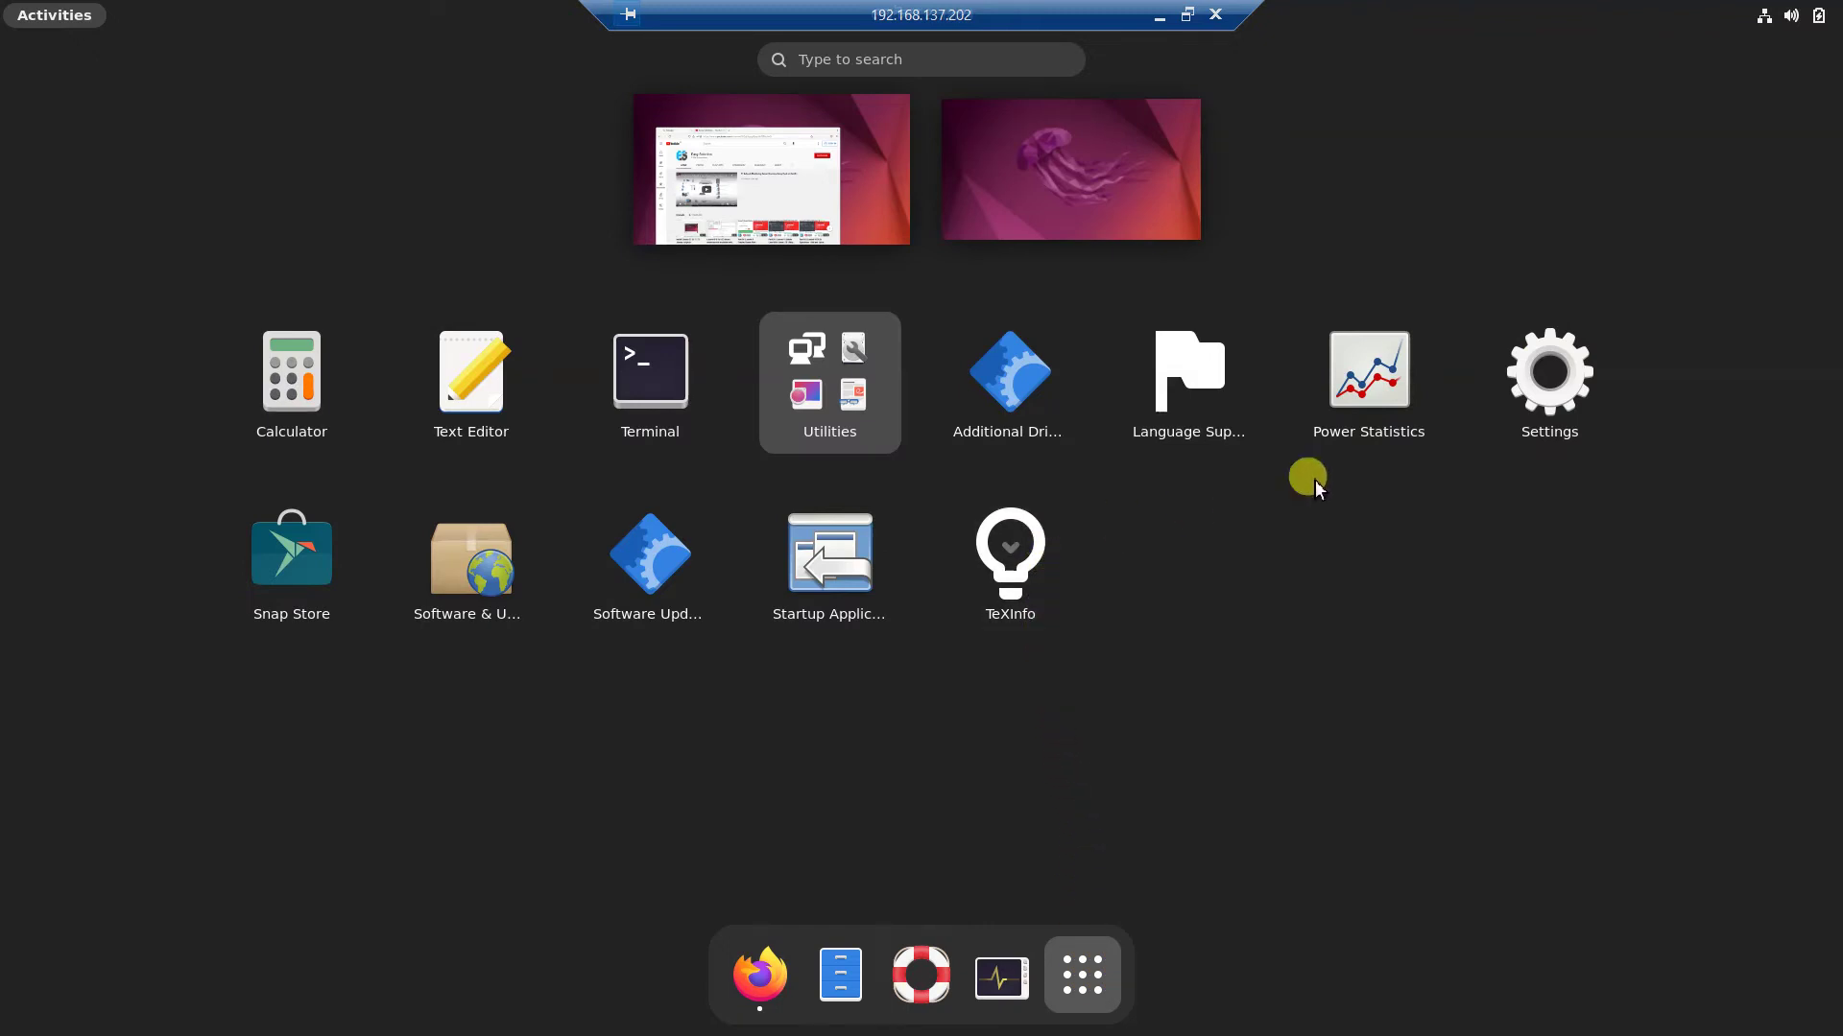
left_click(1542, 387)
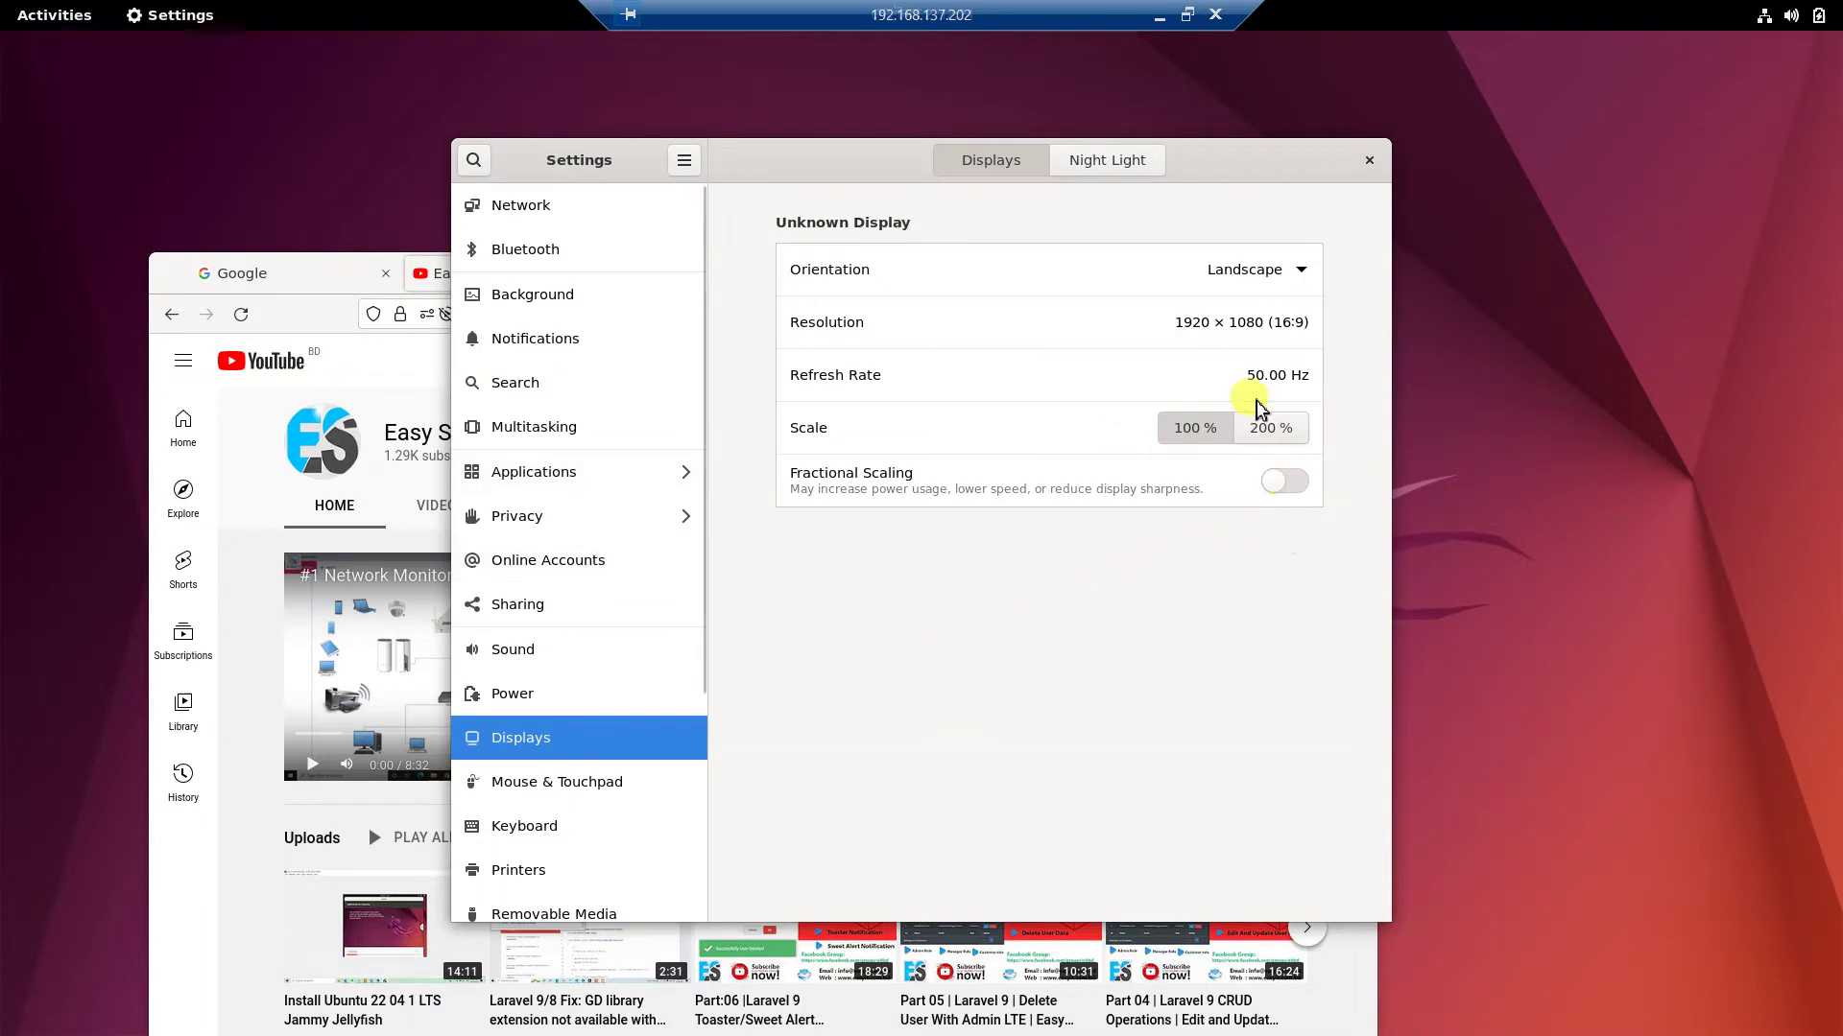
Set the green landscape picture as the wallpaper on the Background page.
left_click(616, 554)
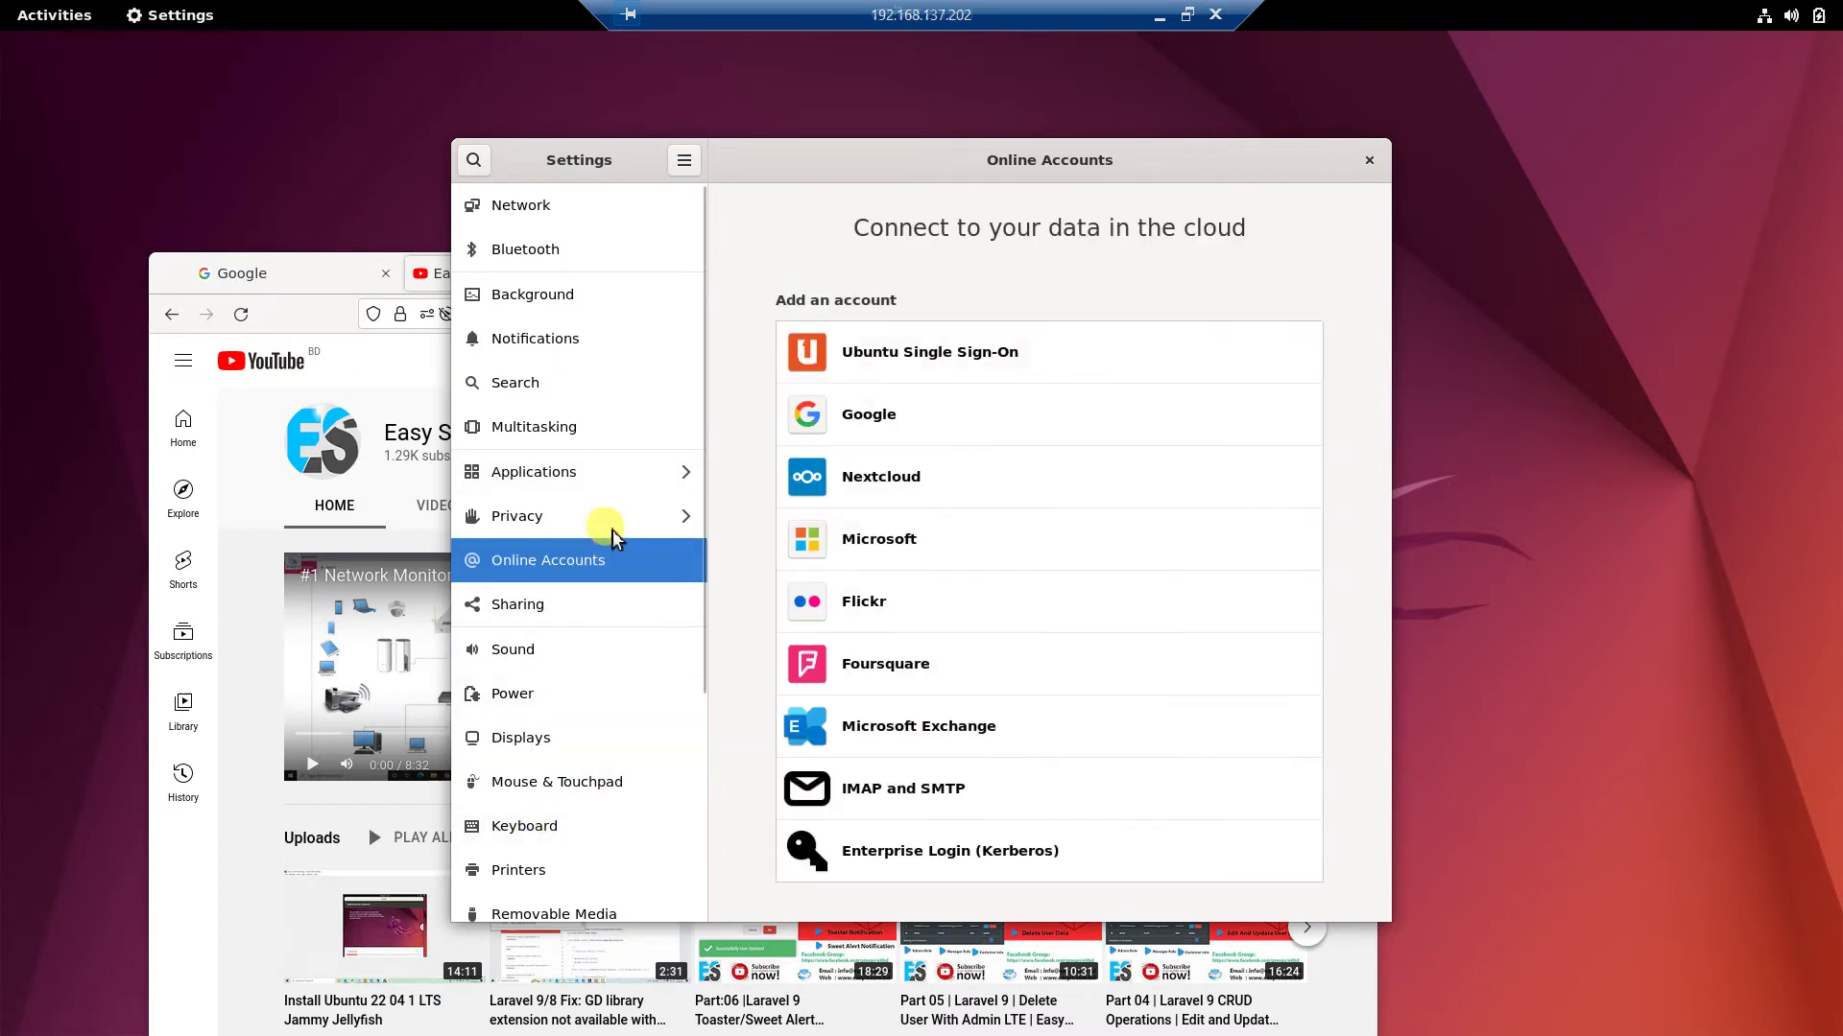
left_click(574, 305)
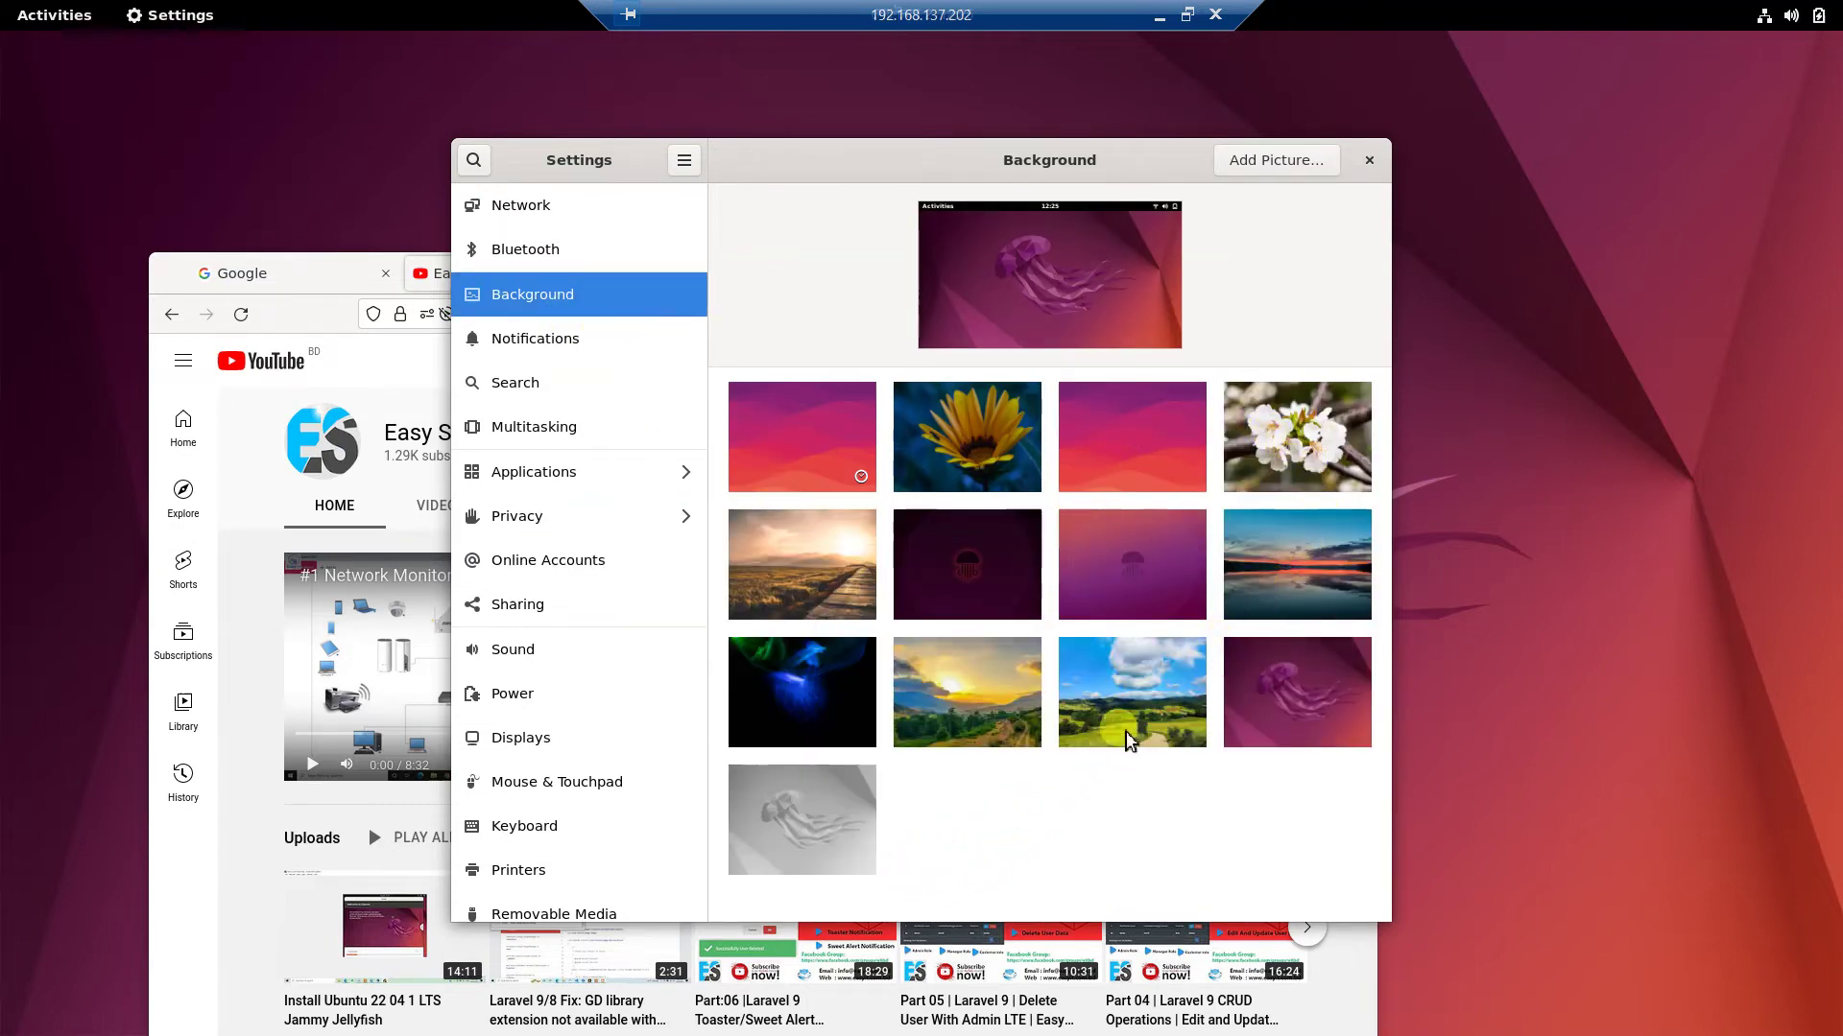
left_click(1146, 709)
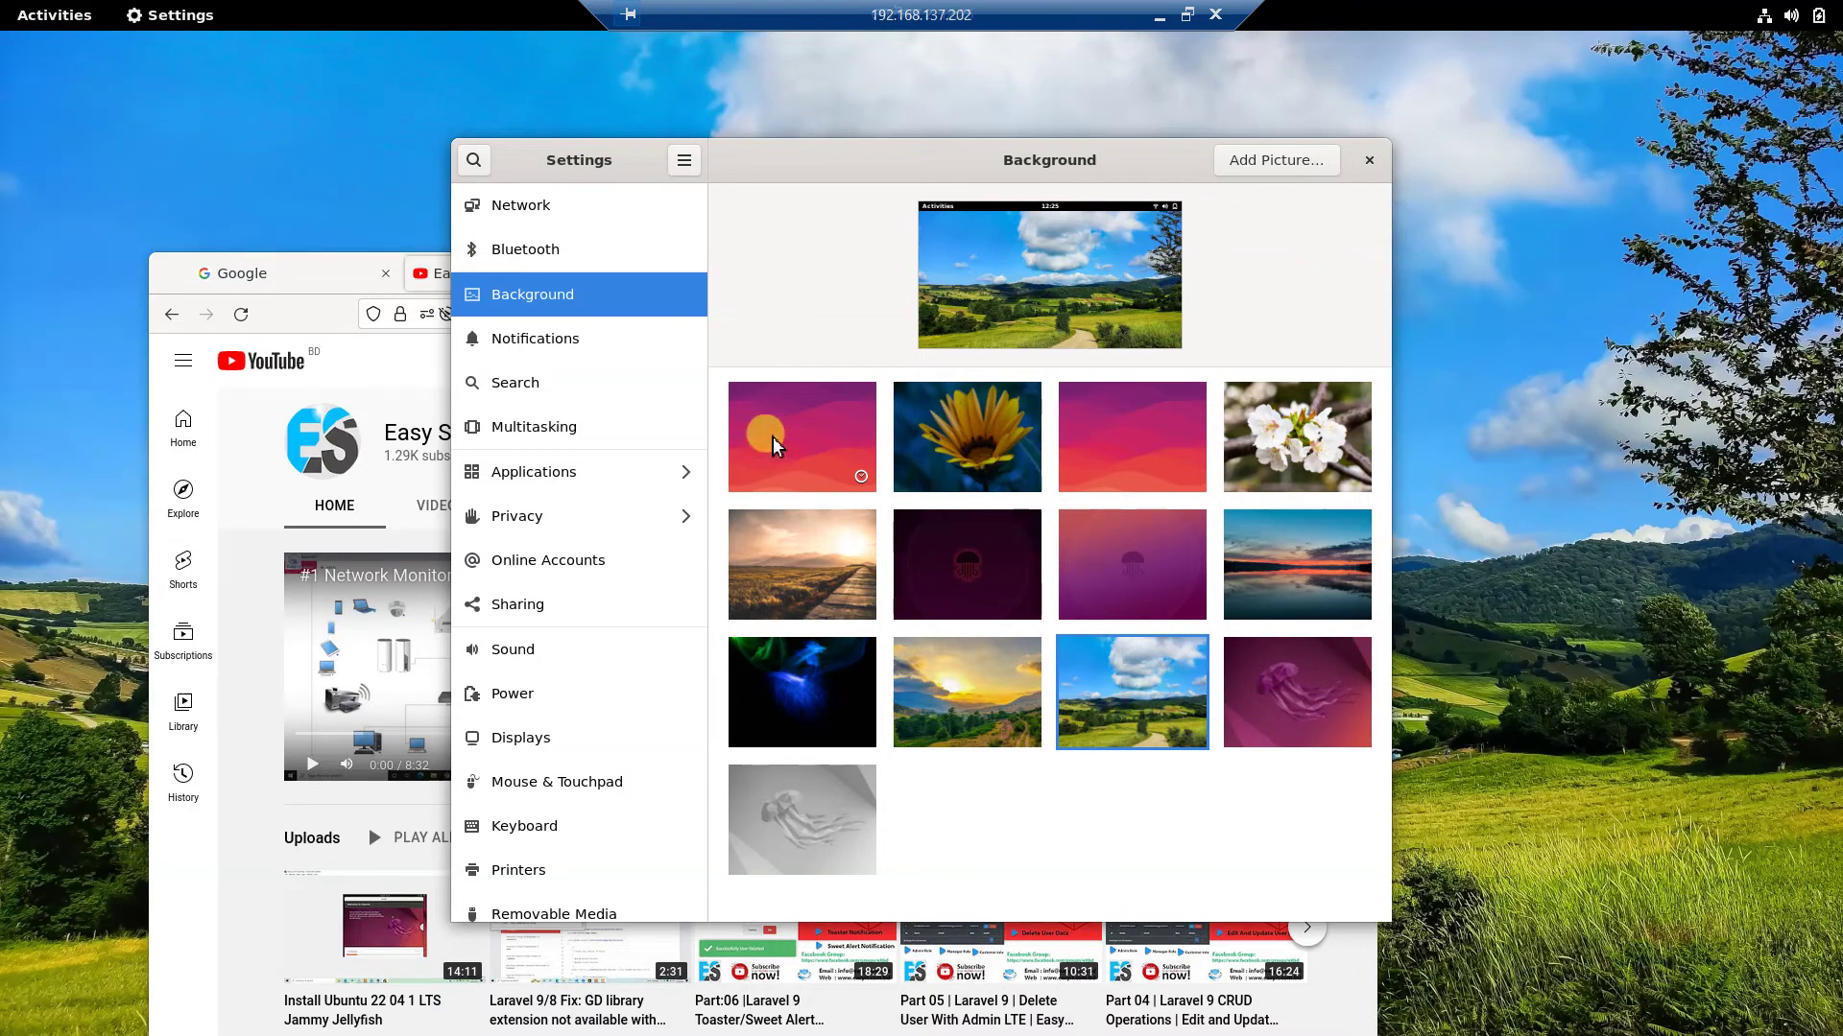
Browse the Notifications and Bluetooth pages, ending on the Network page.
left_click(571, 343)
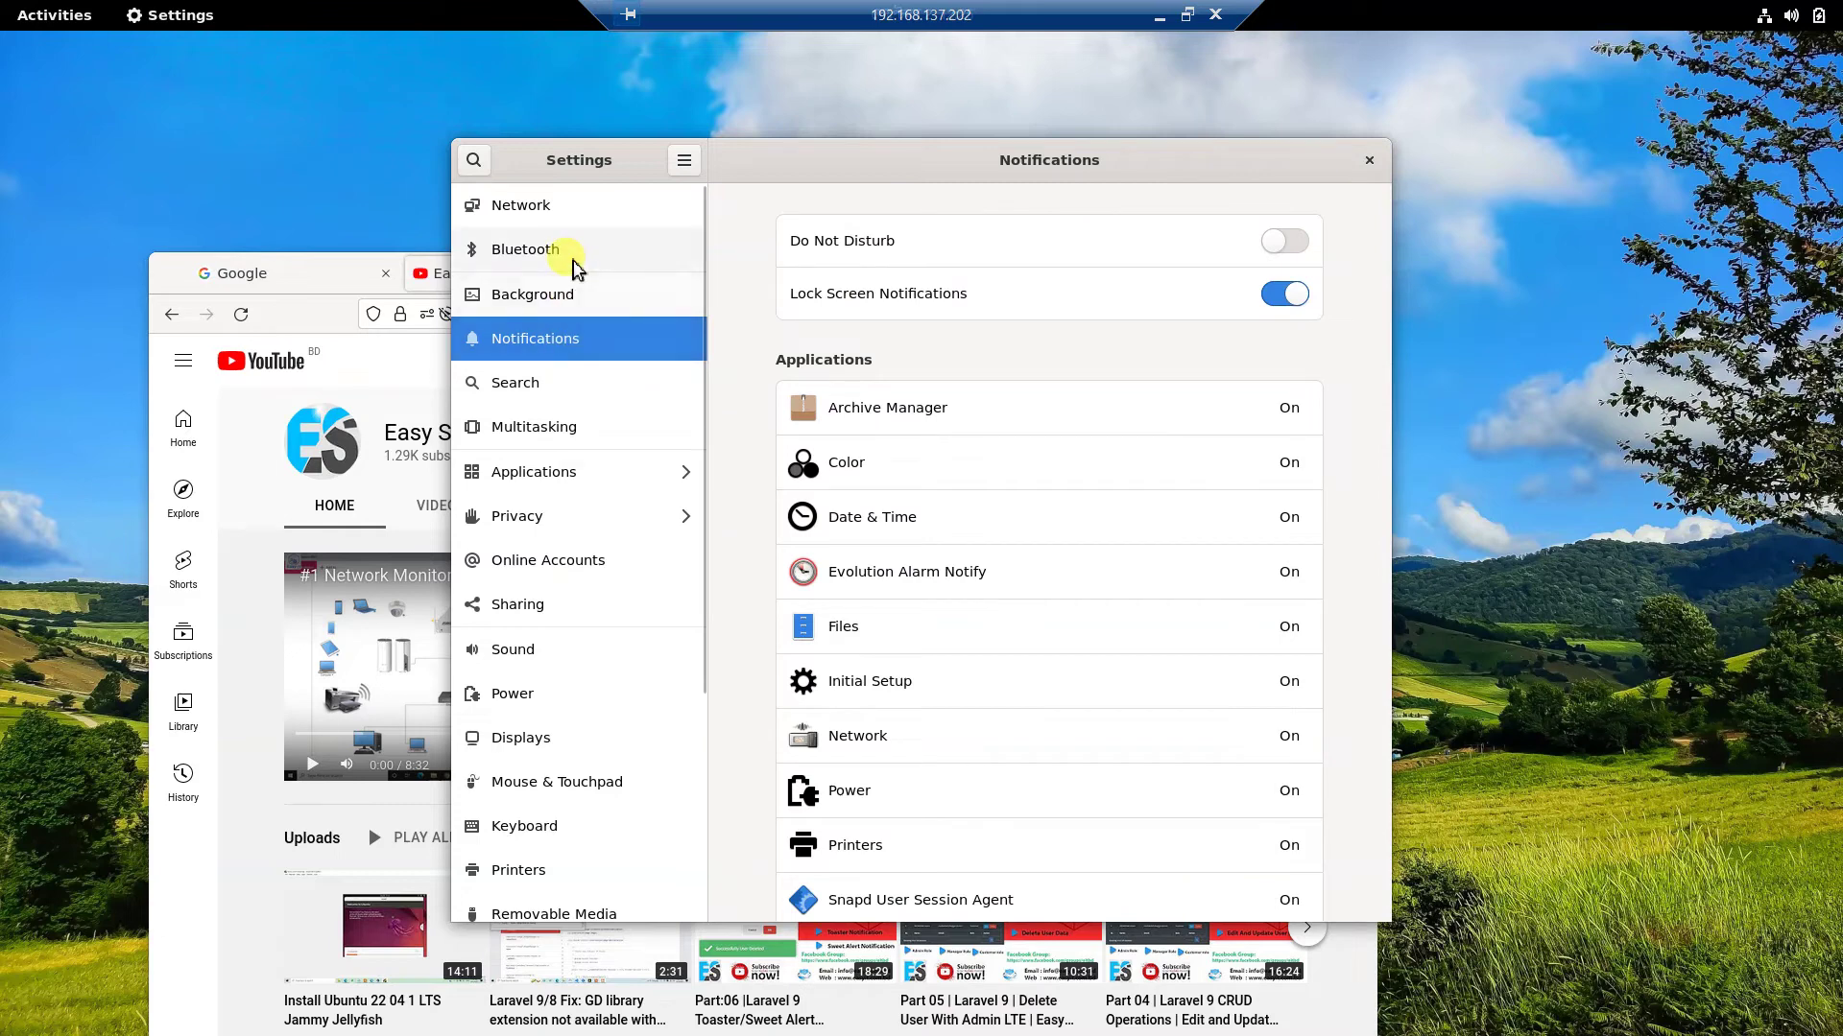
left_click(568, 251)
left_click(581, 204)
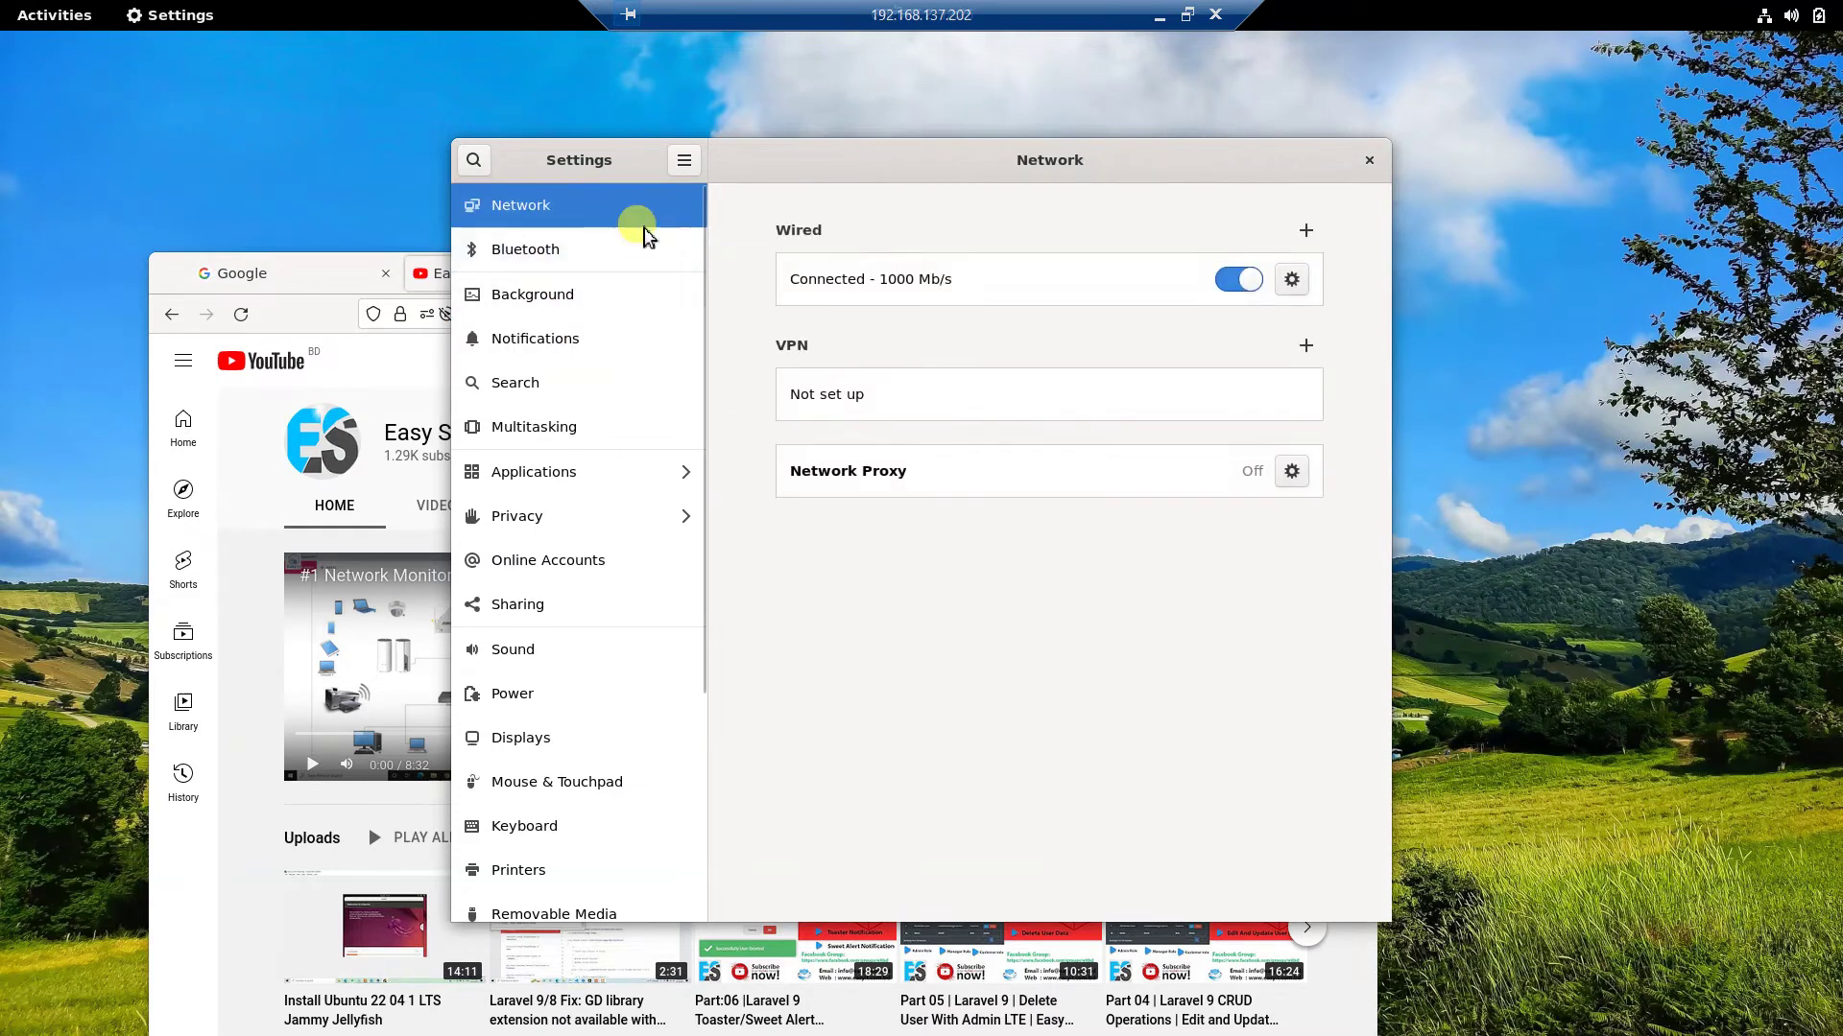
Cancel the Wired connection details, then browse Power, Sound and Displays, ending on Users.
left_click(1291, 279)
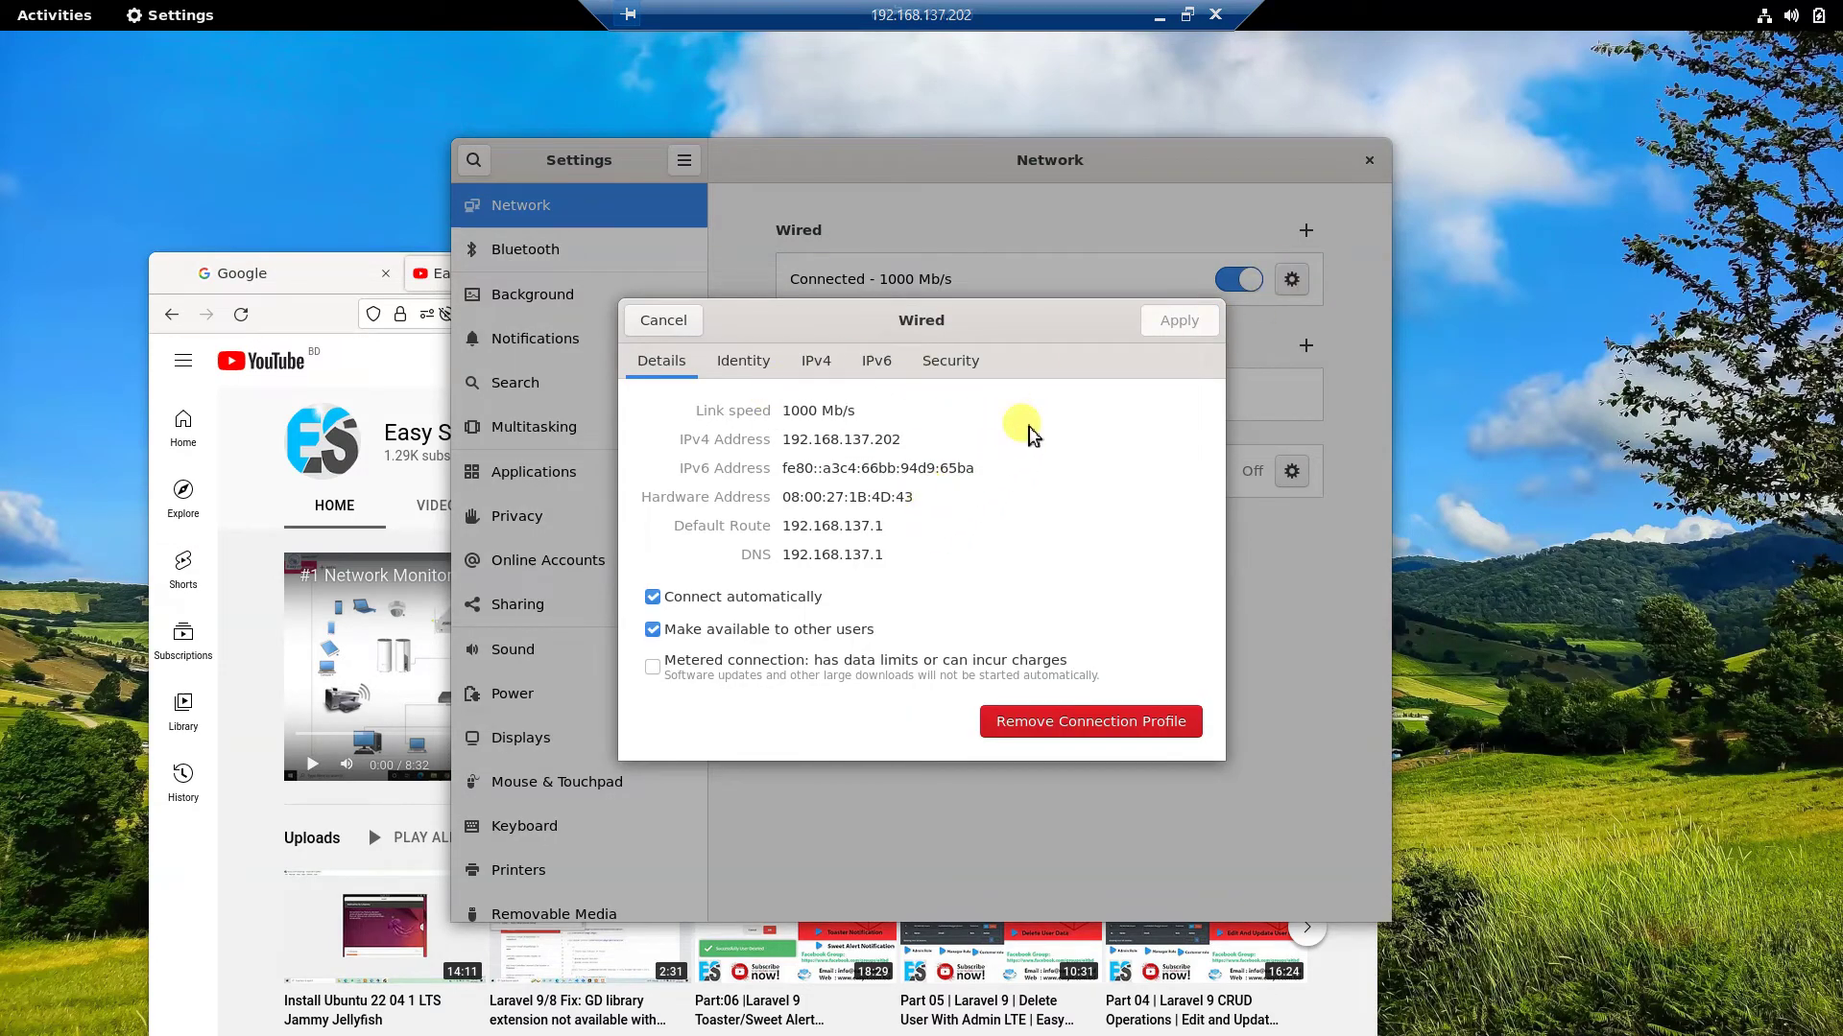
left_click(693, 322)
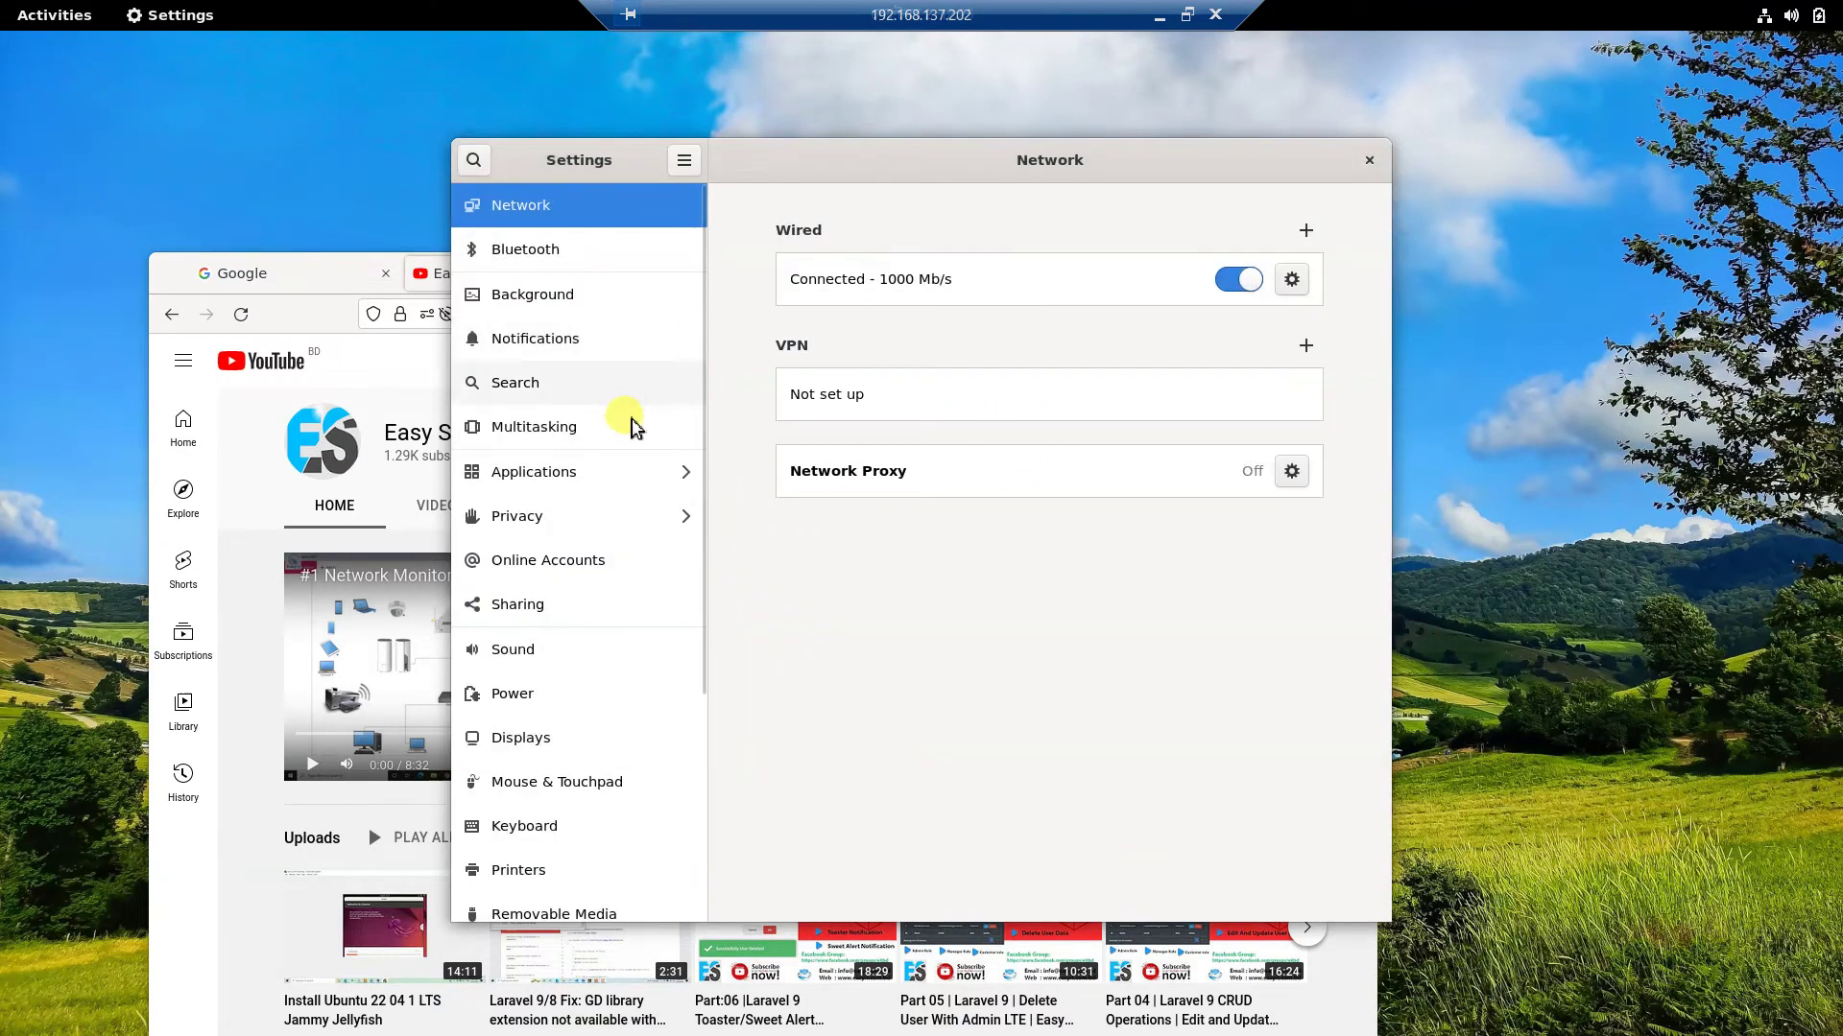
scroll(605, 710, "down", 3)
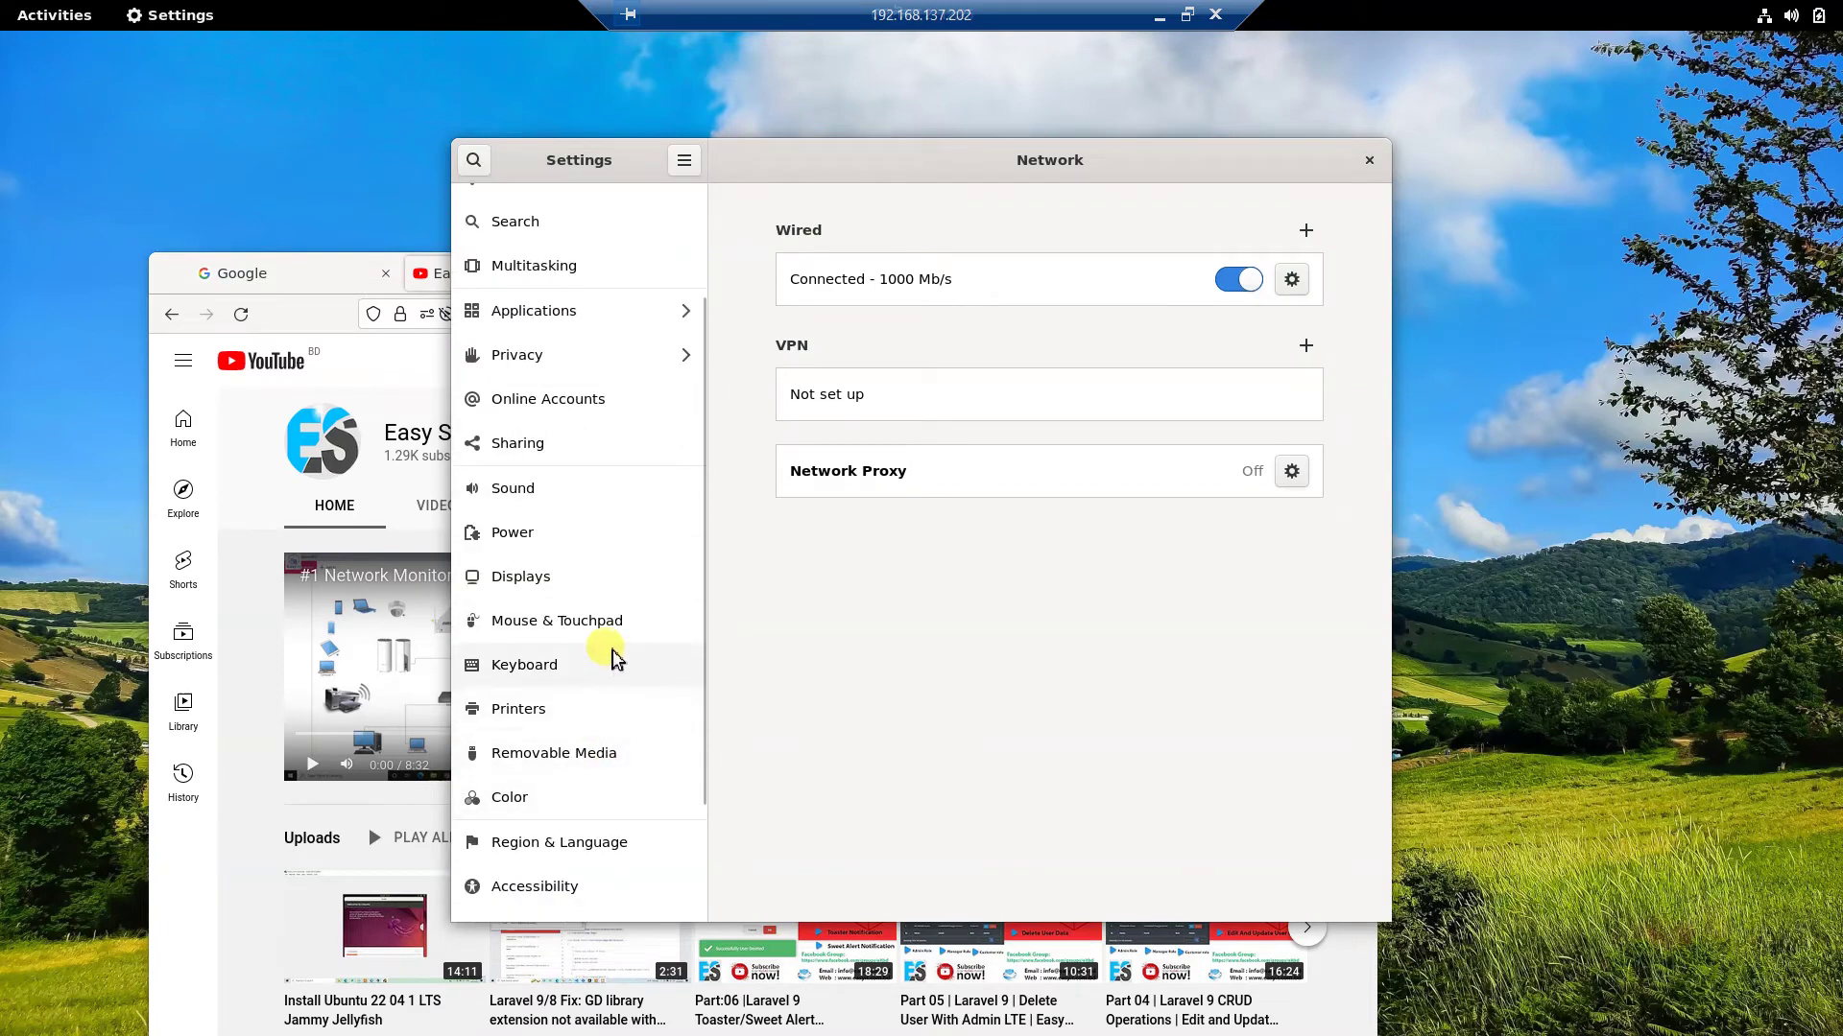
left_click(595, 534)
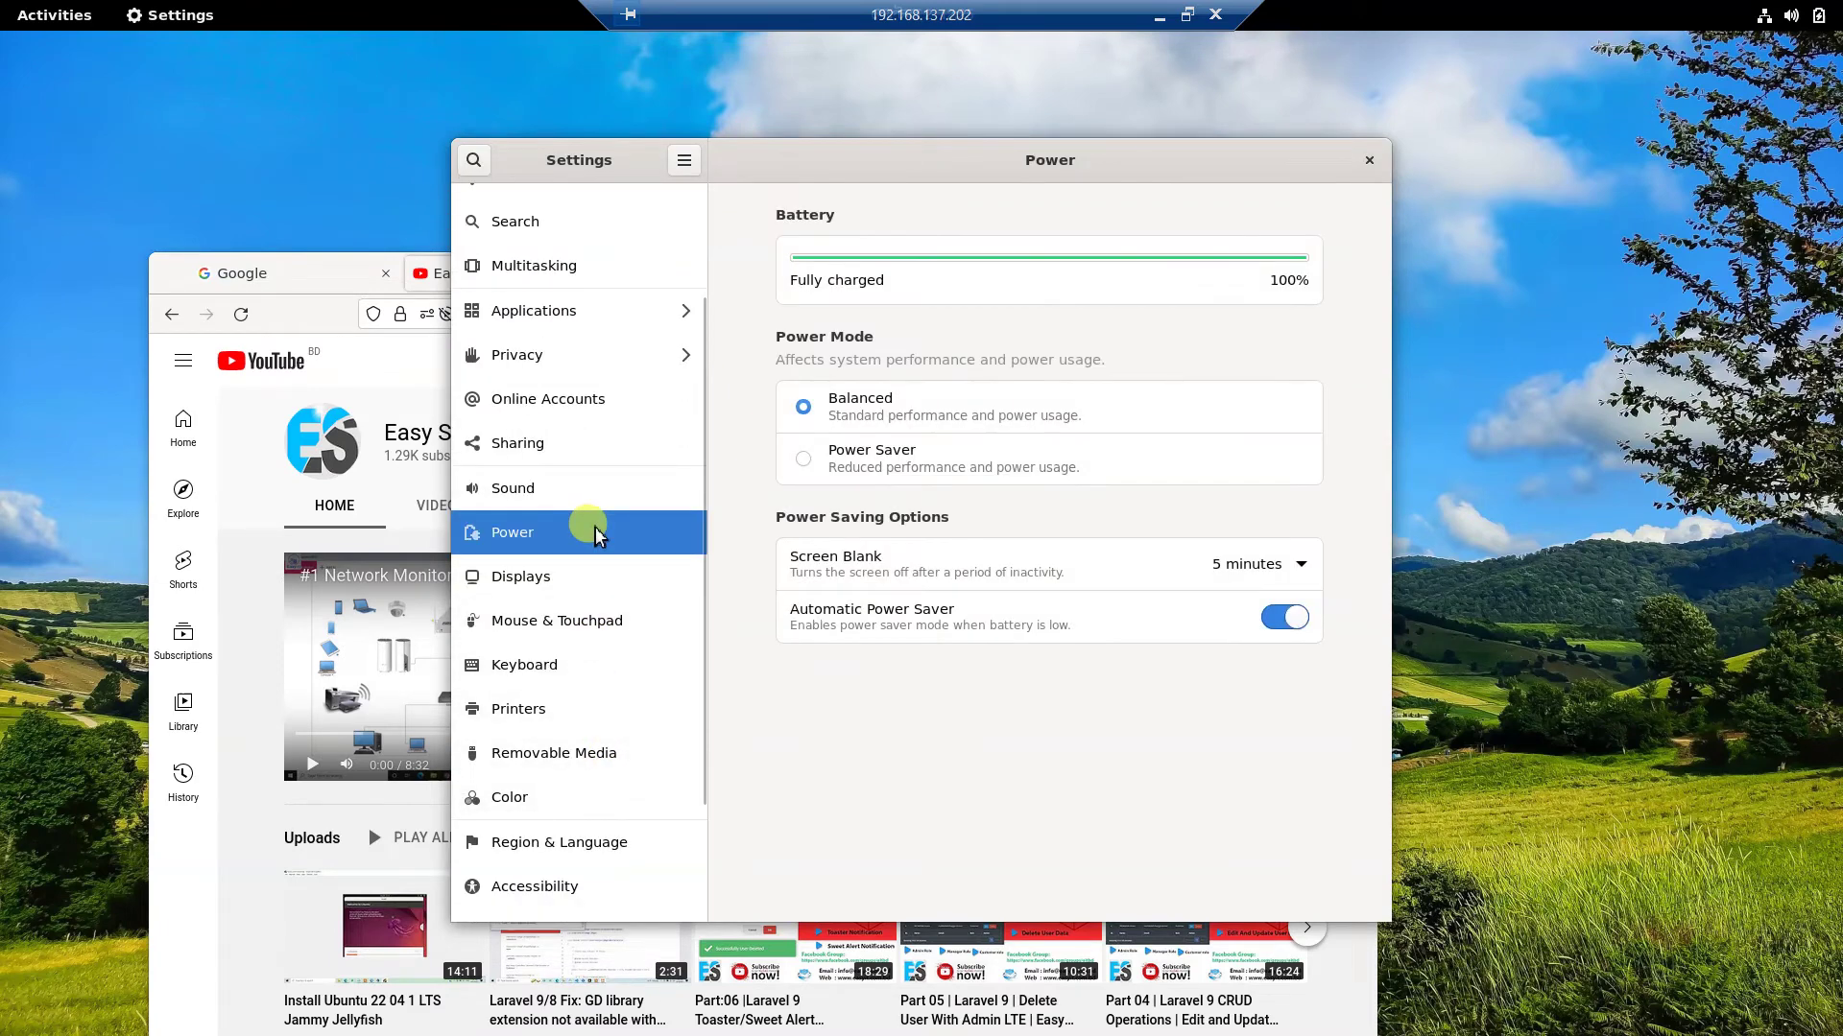
left_click(604, 480)
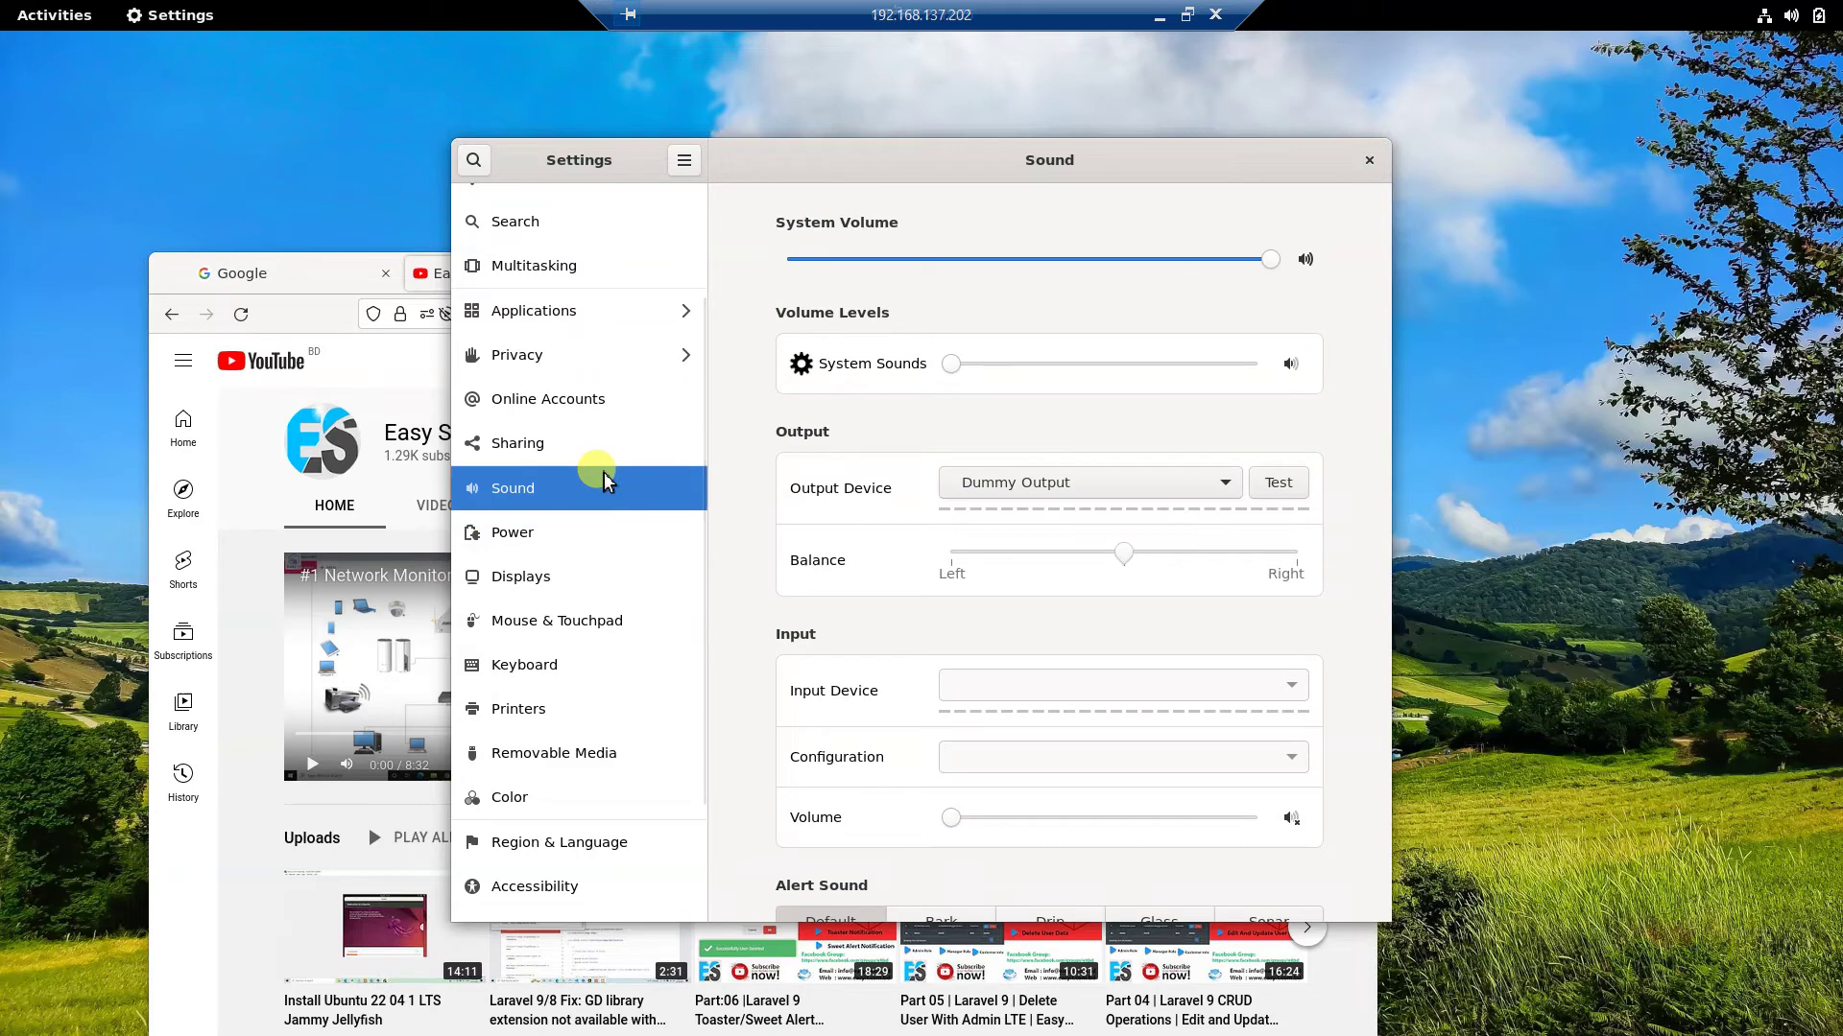
scroll(614, 652, "down", 3)
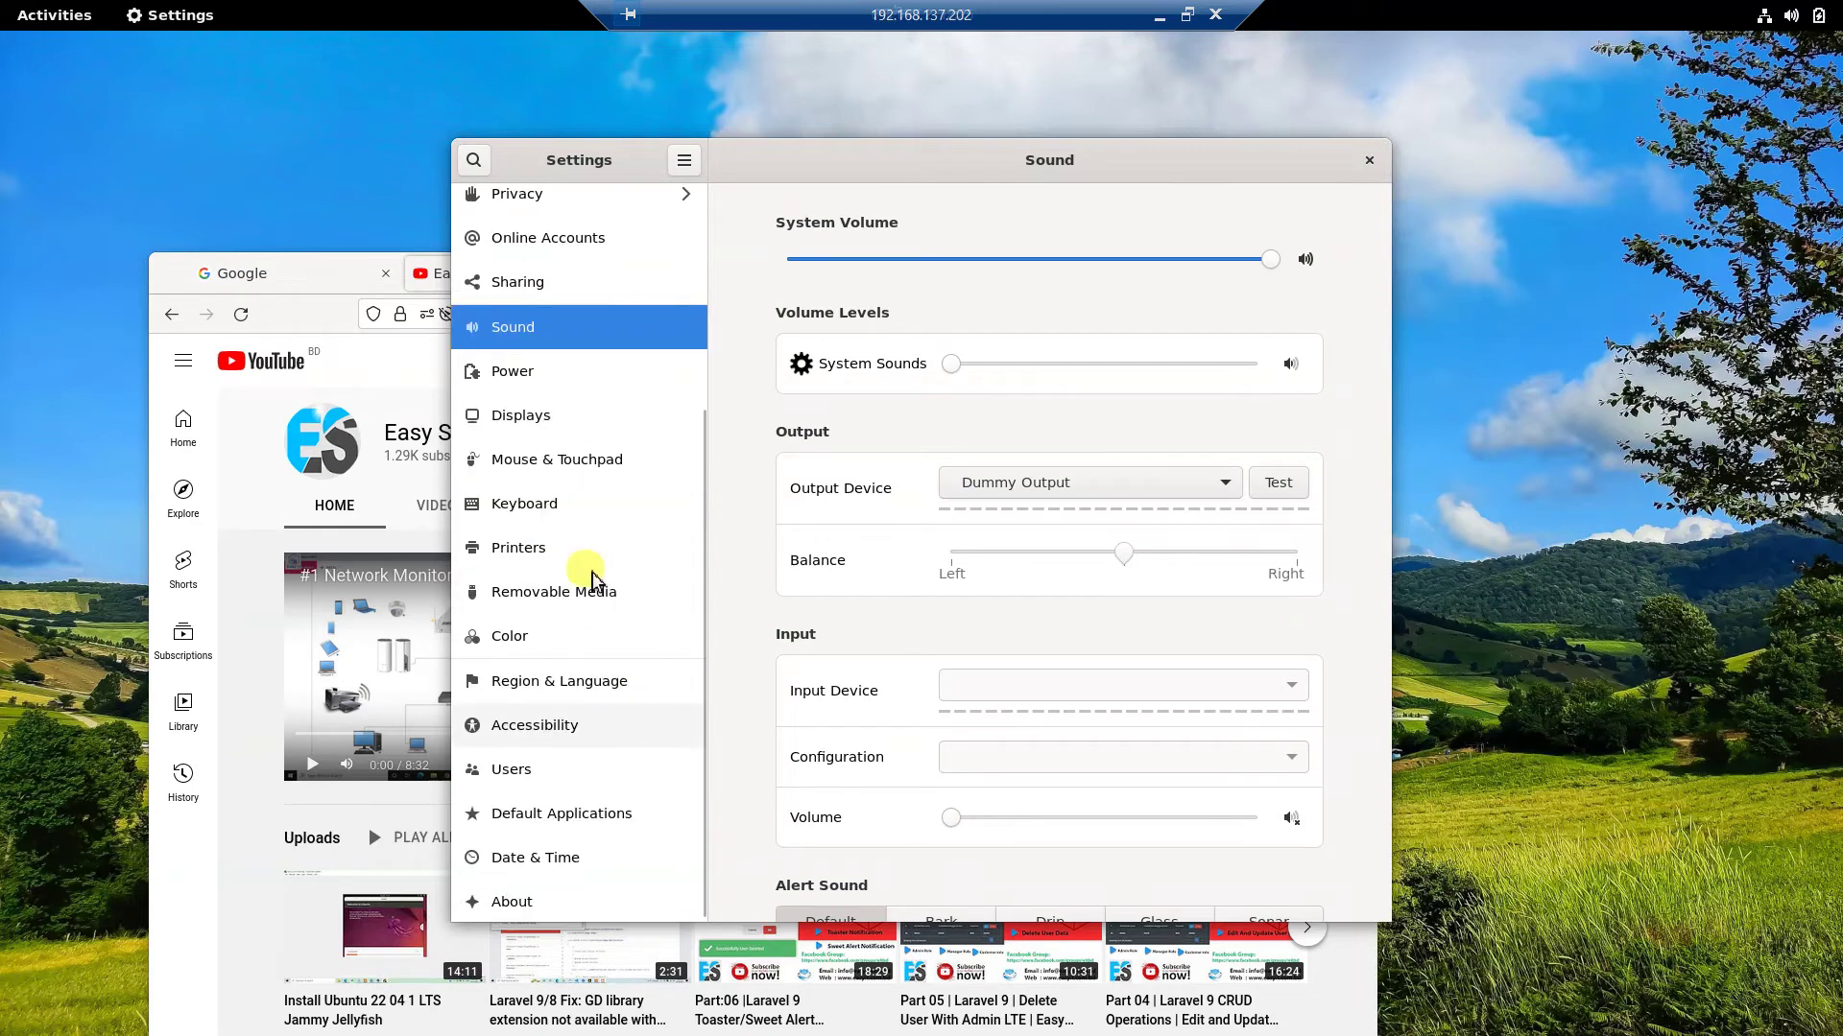
left_click(574, 428)
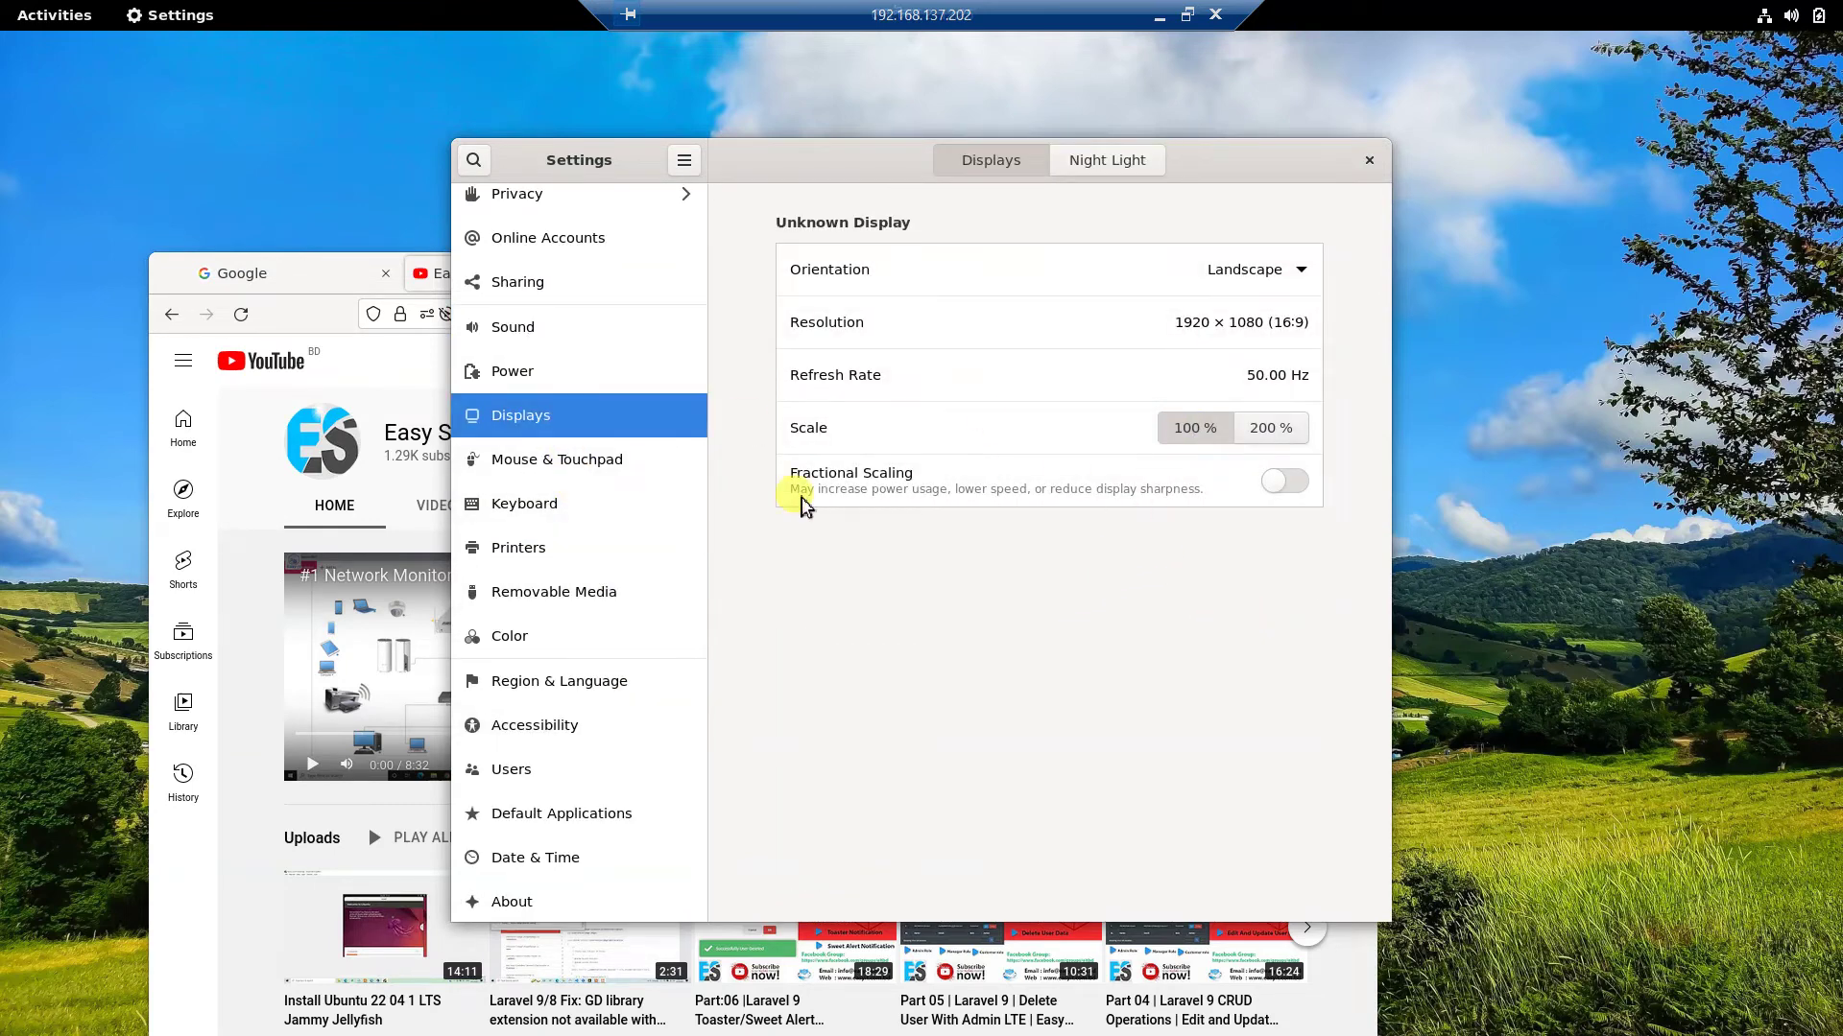
scroll(628, 857, "down", 1)
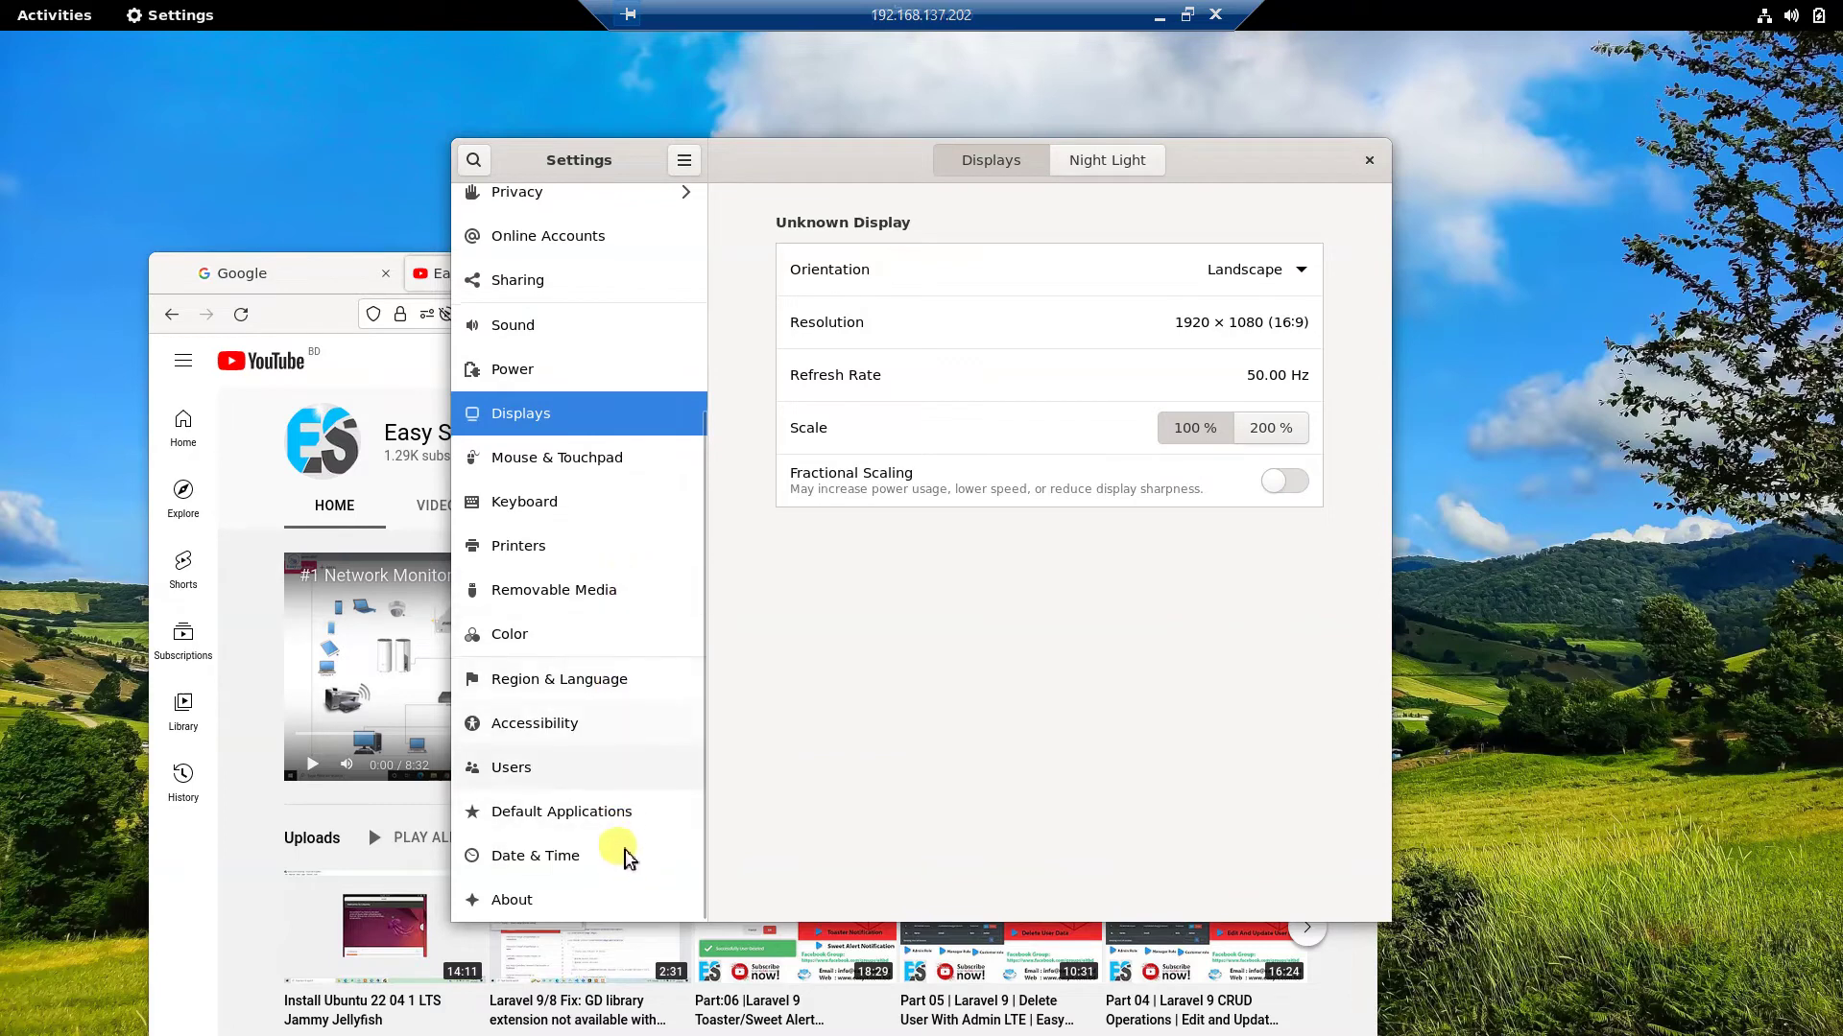
left_click(580, 771)
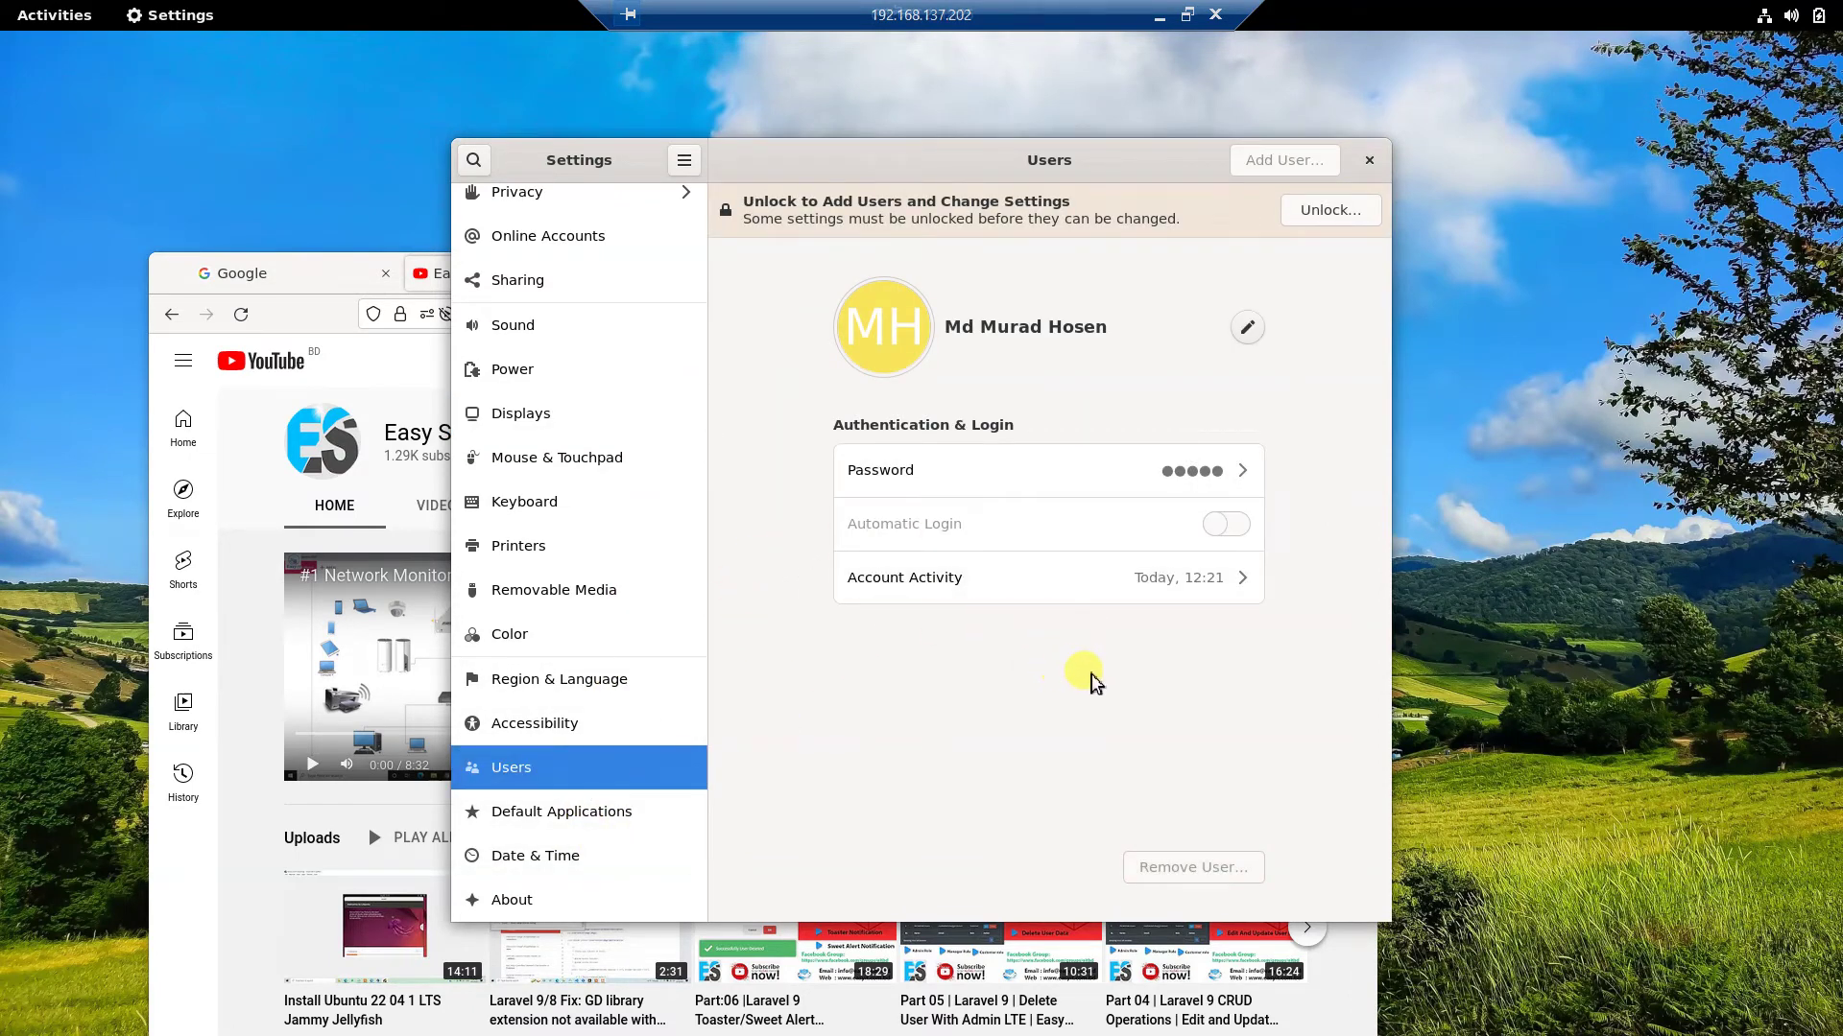
Switch the Date & Time time format from 24-hour to AM / PM.
left_click(587, 812)
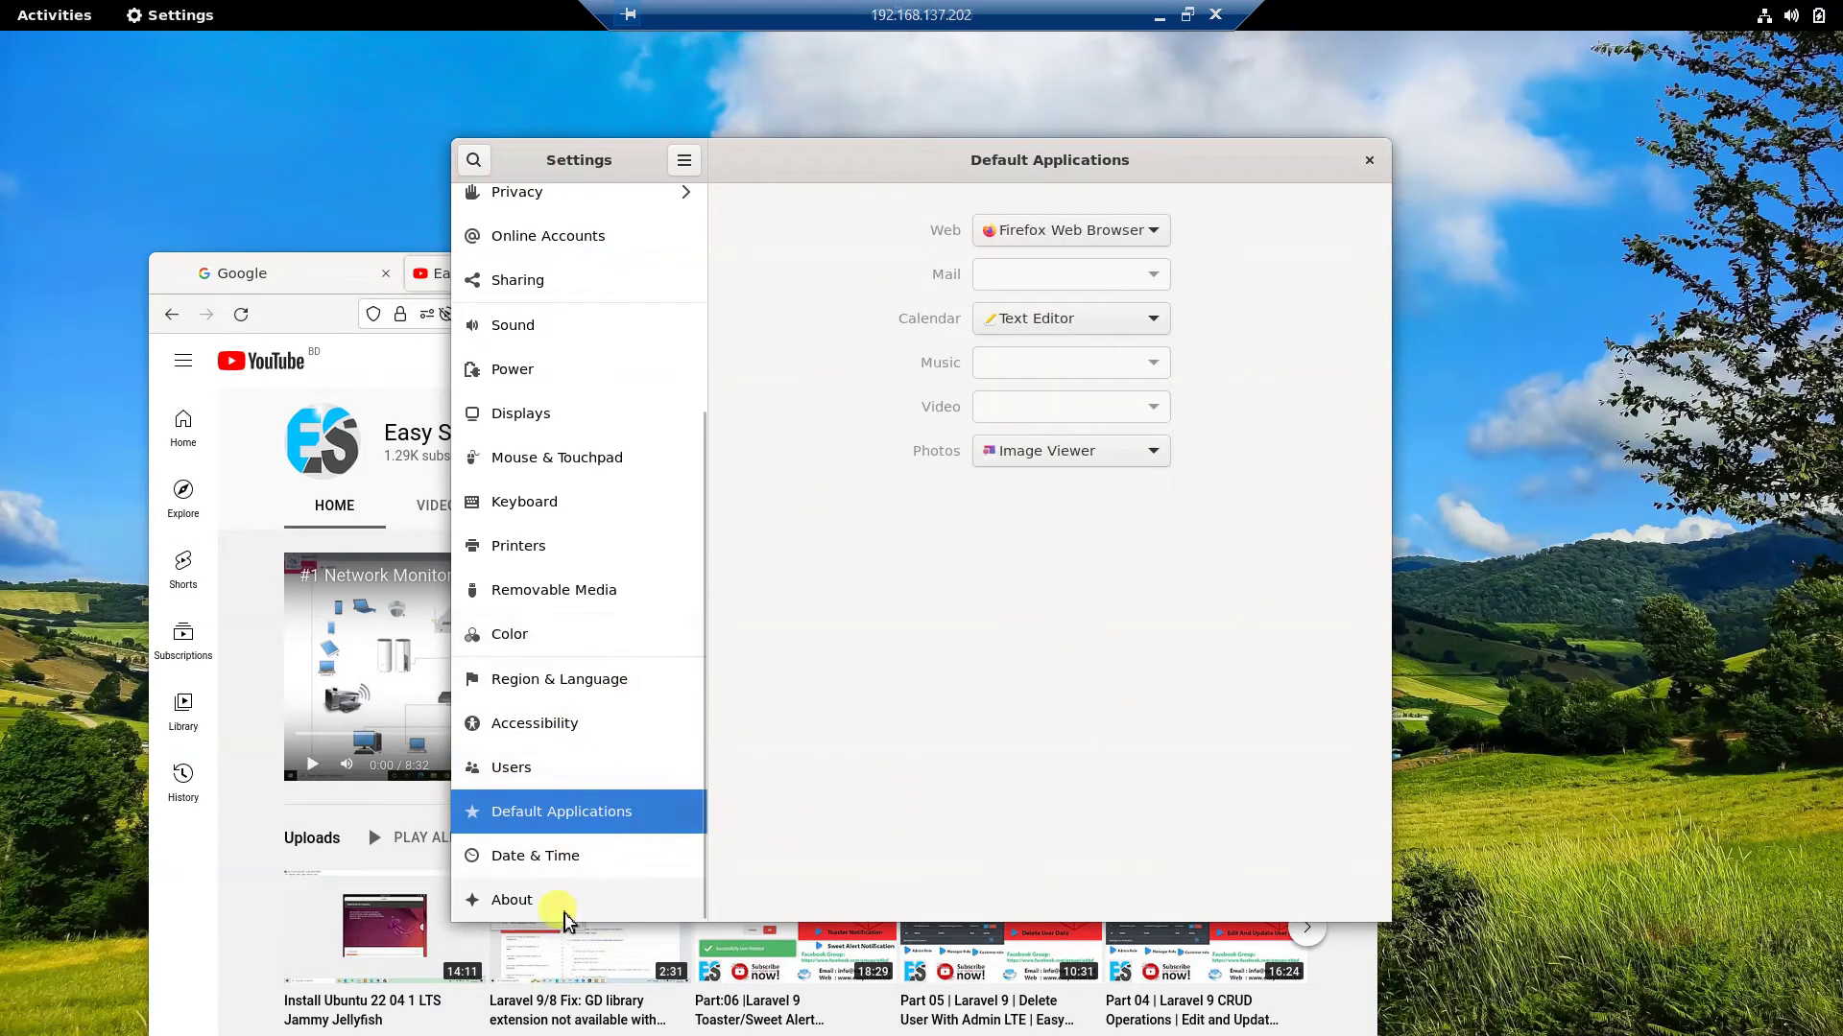
left_click(548, 870)
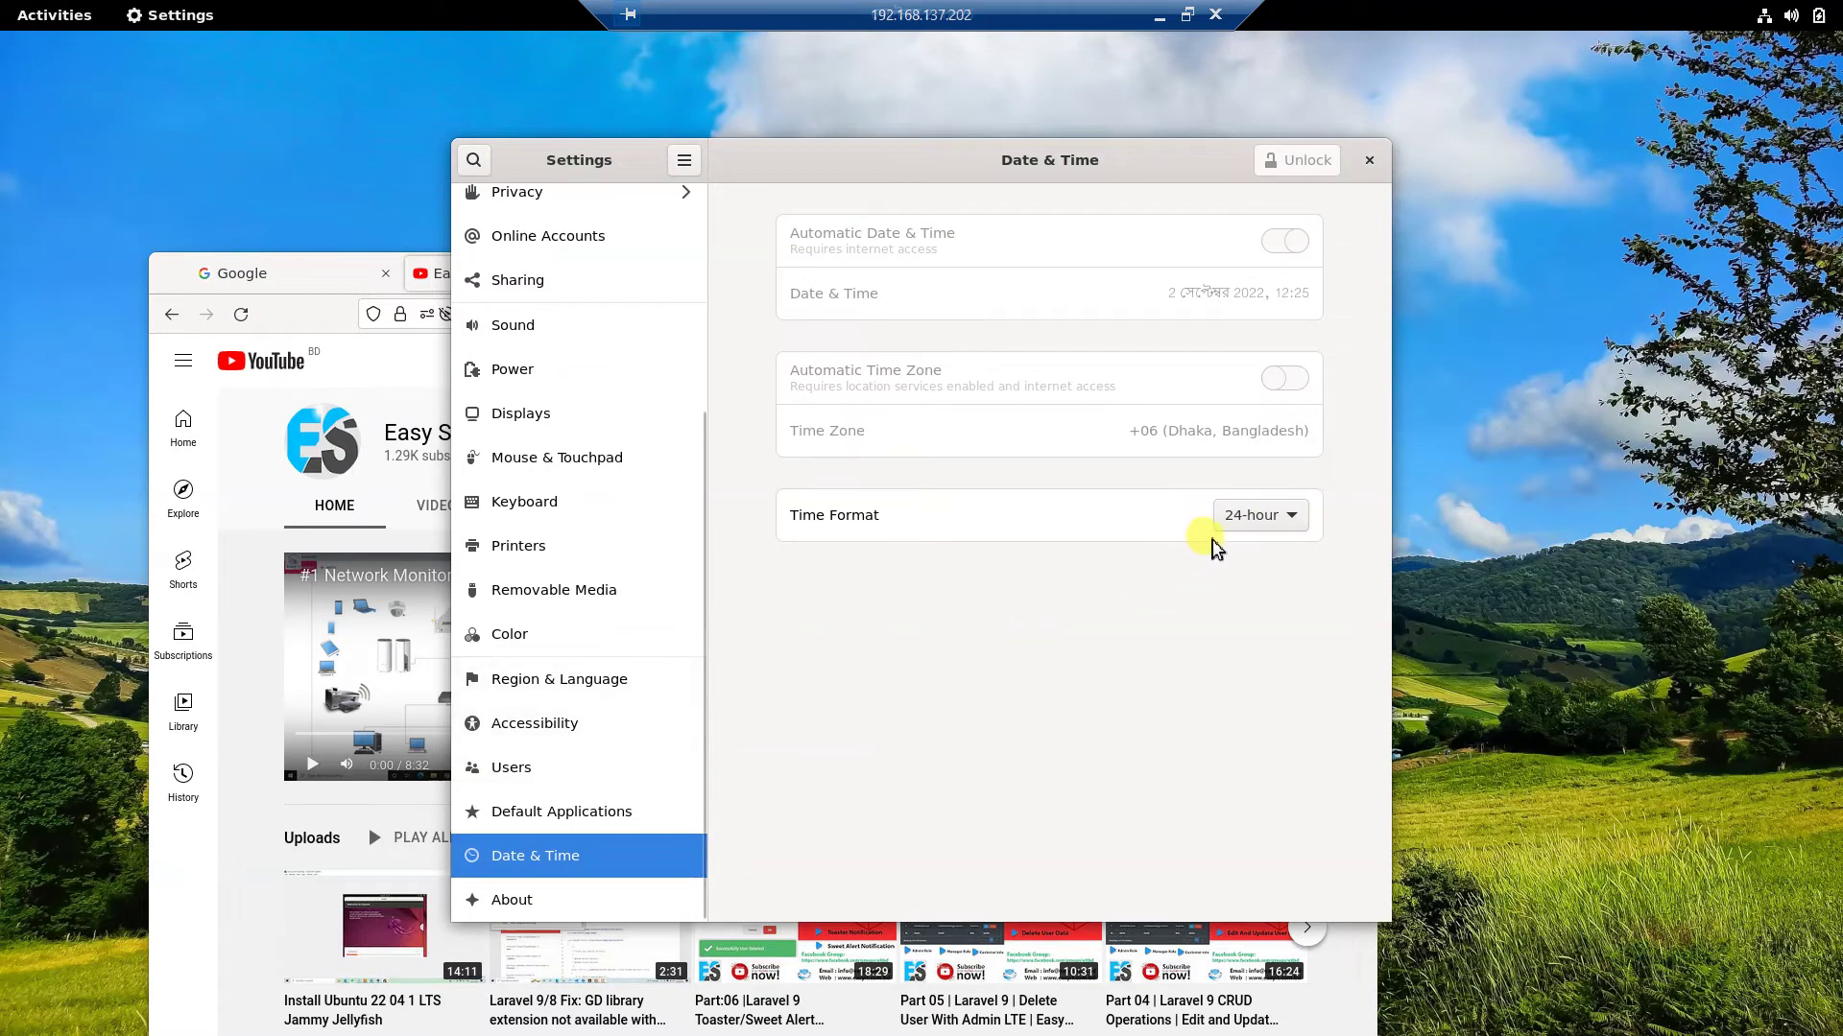
left_click(1287, 523)
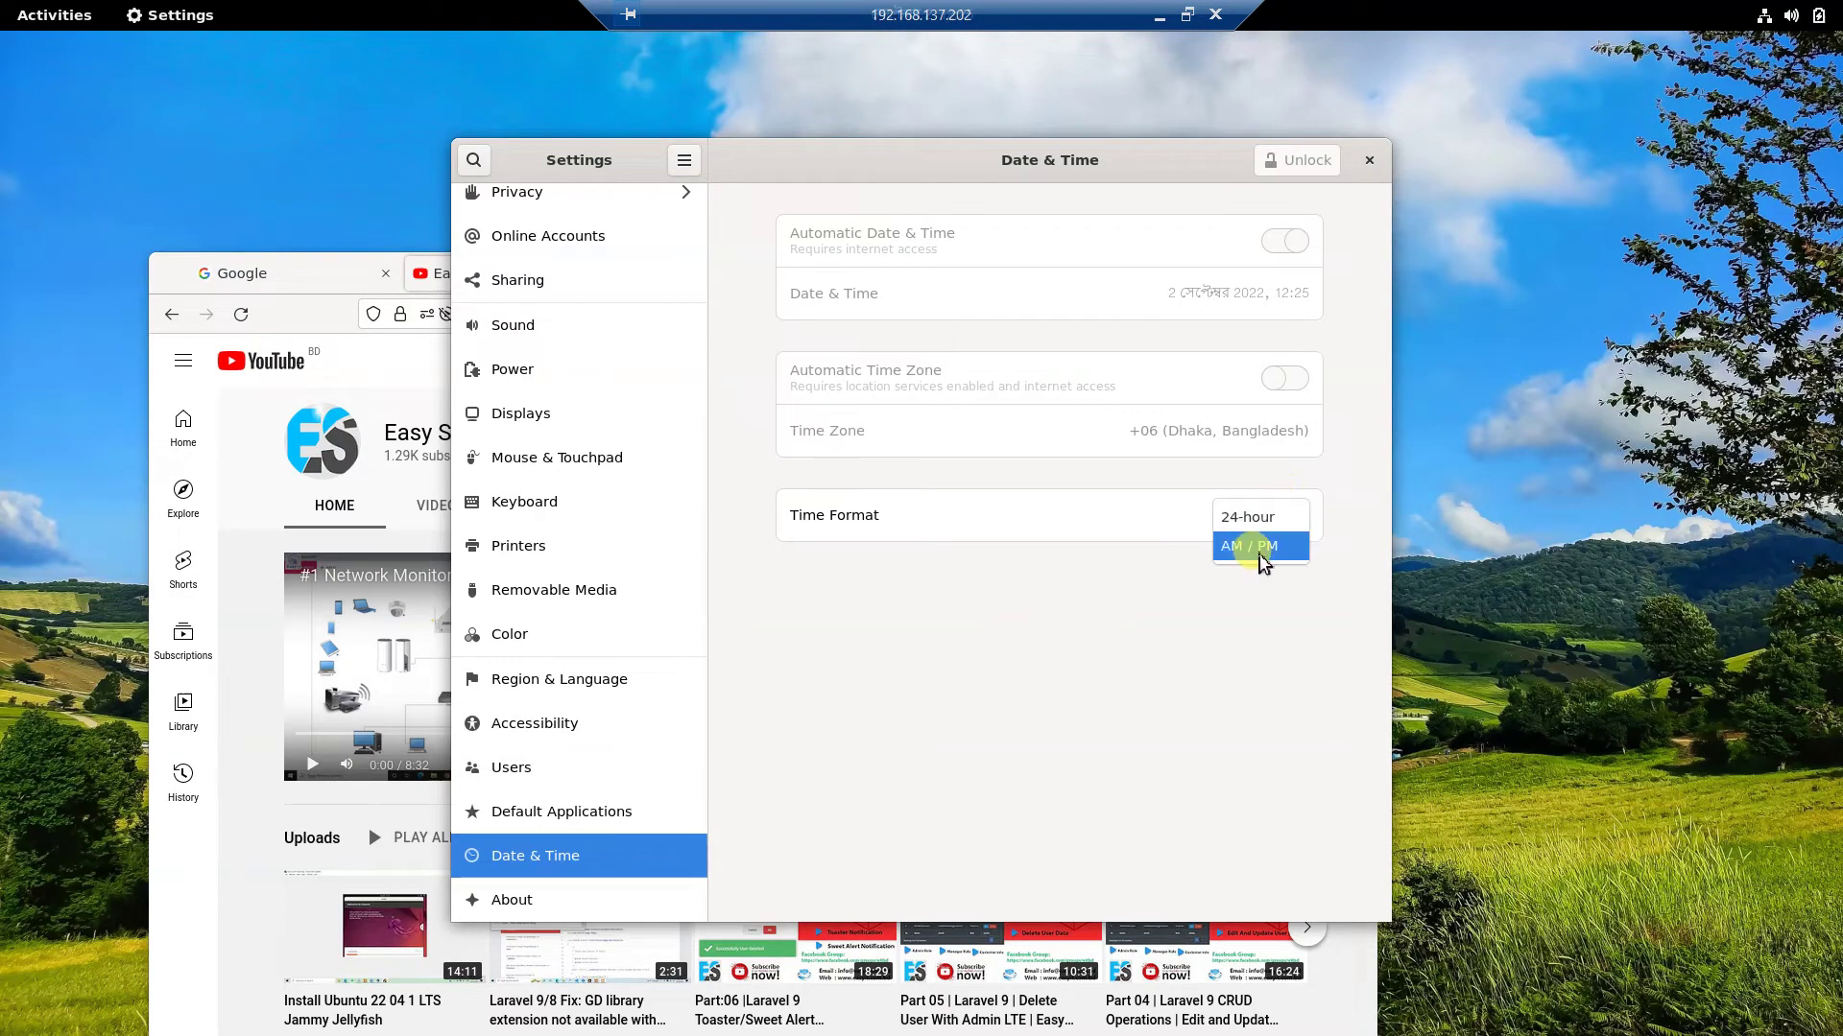
left_click(1263, 555)
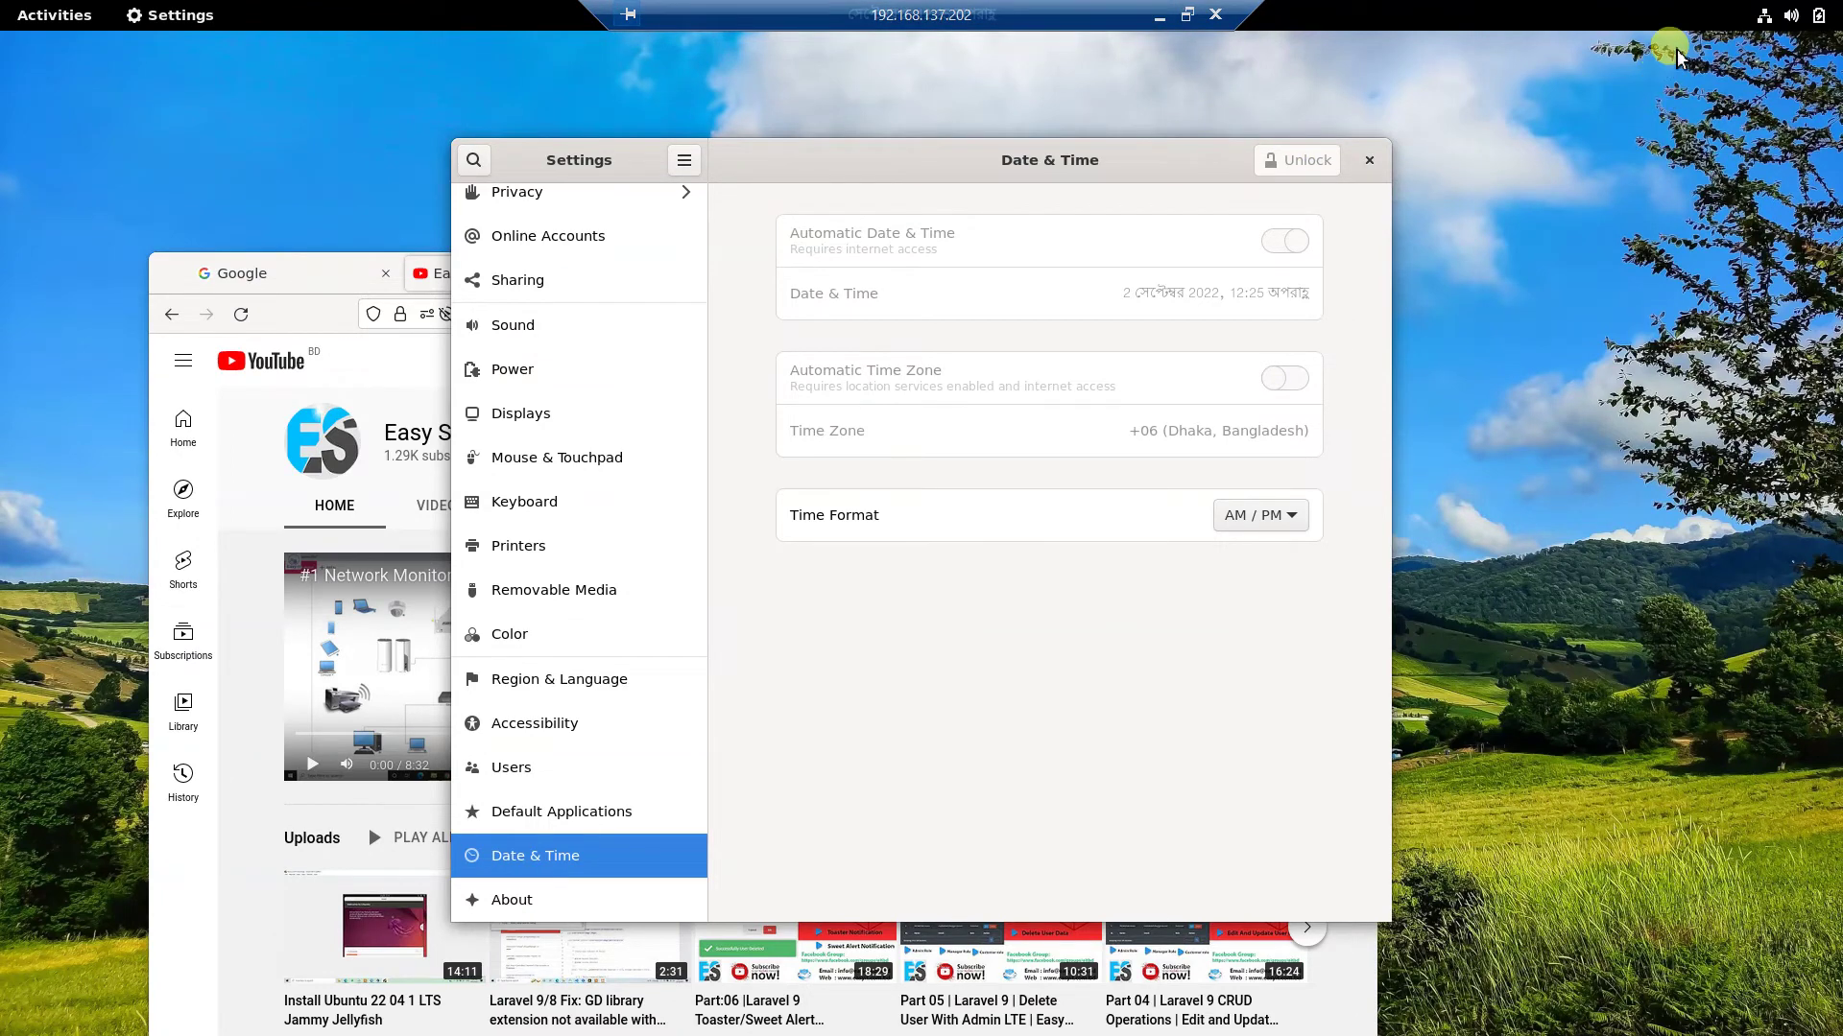
Bring up the top-bar system menu.
left_click(1791, 16)
left_click(1791, 16)
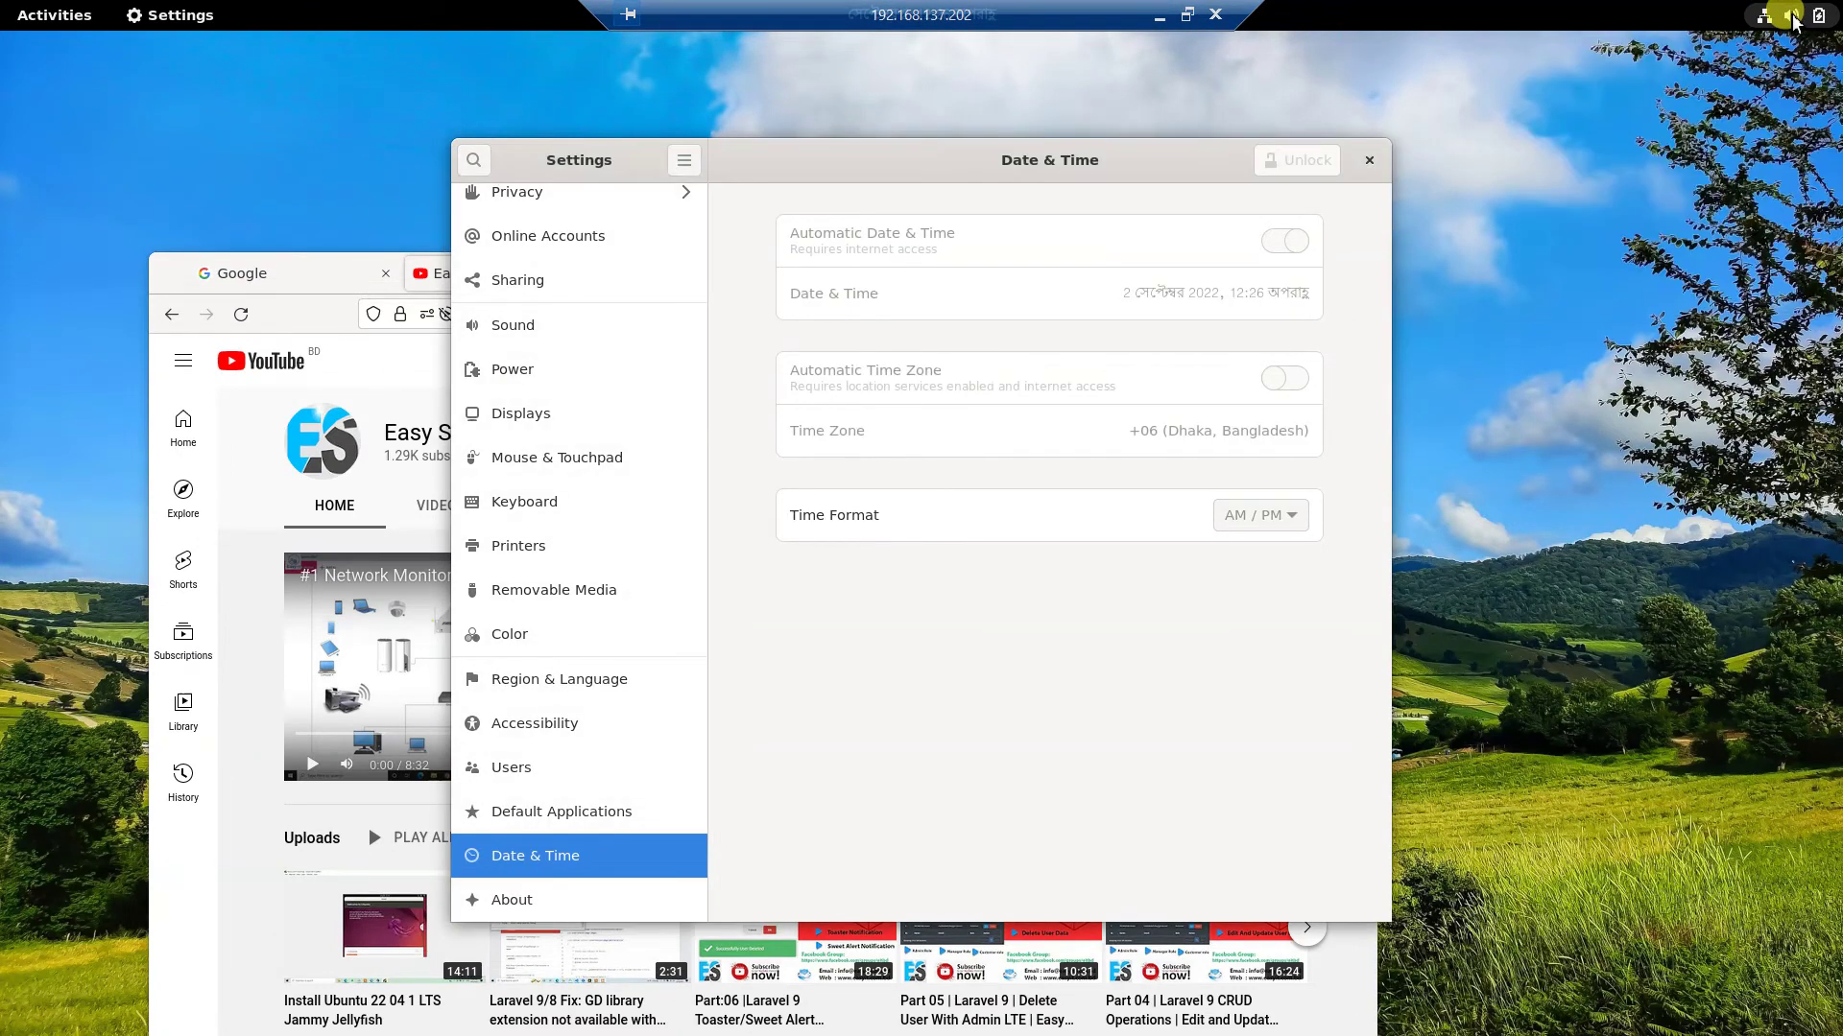
left_click(1777, 20)
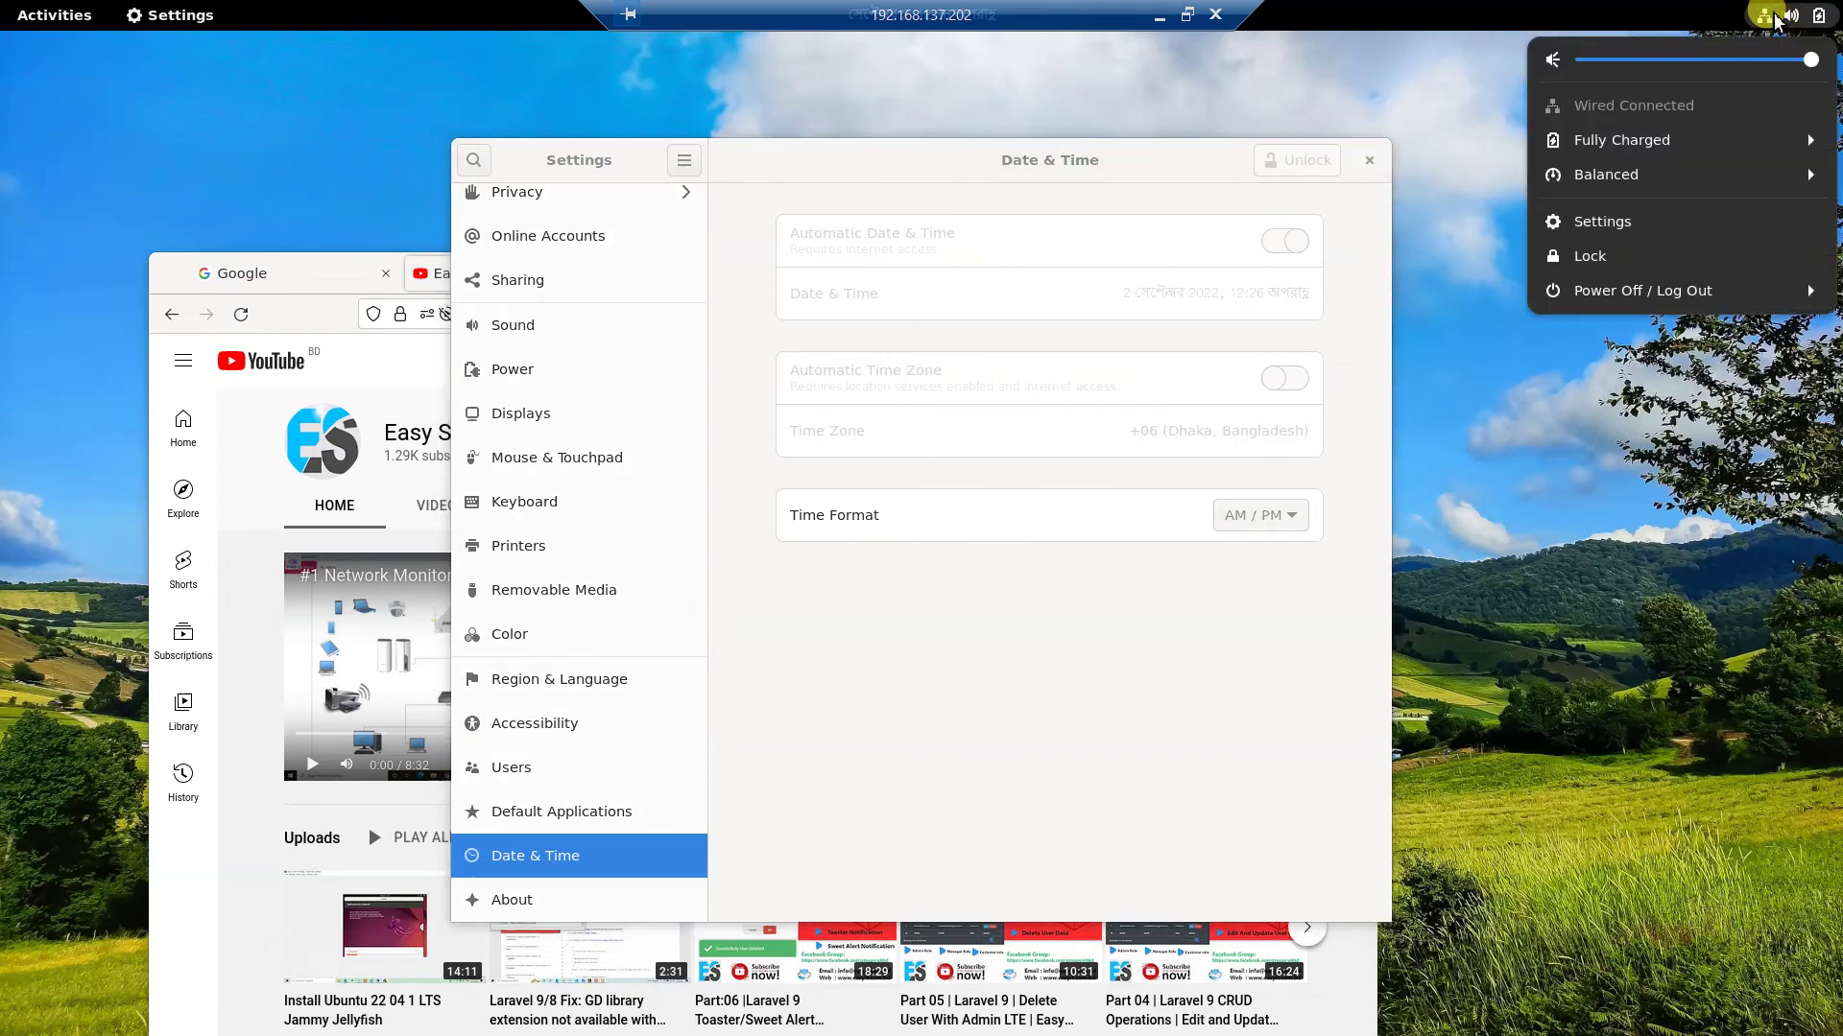
Power off the system via Power Off / Log Out, authenticating with the account password.
left_click(1686, 290)
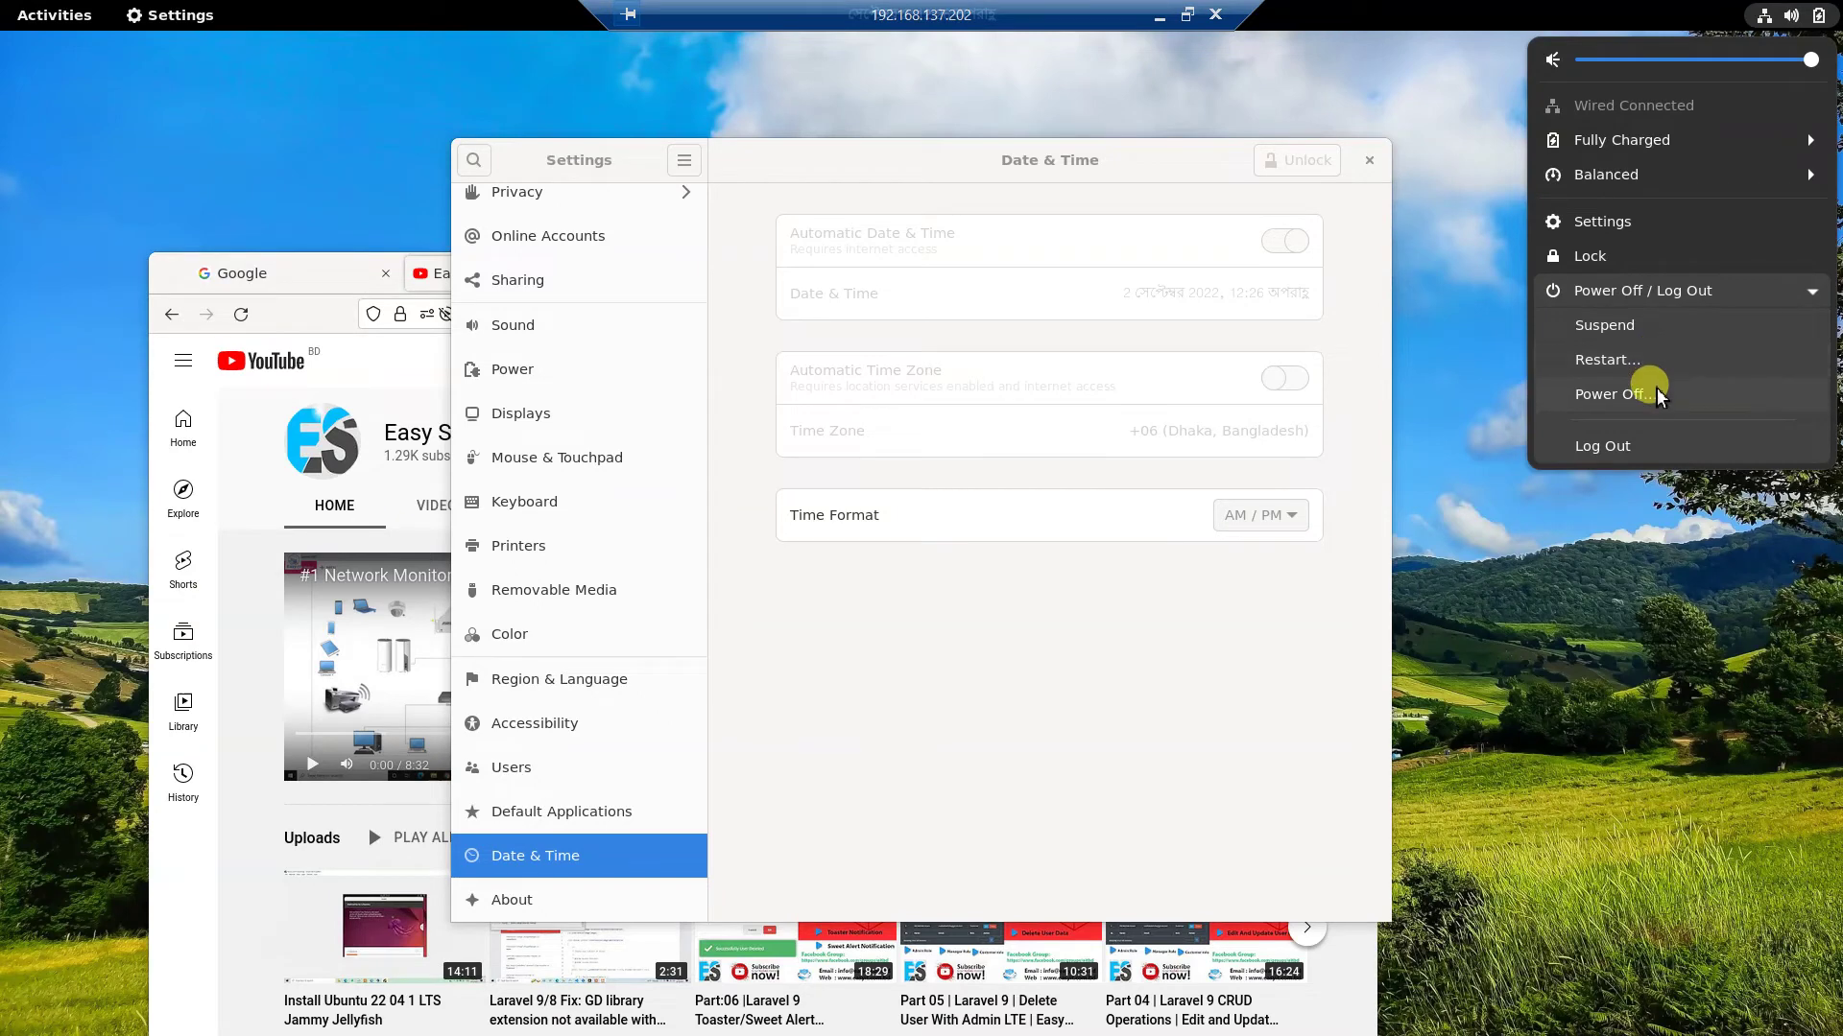
left_click(1612, 395)
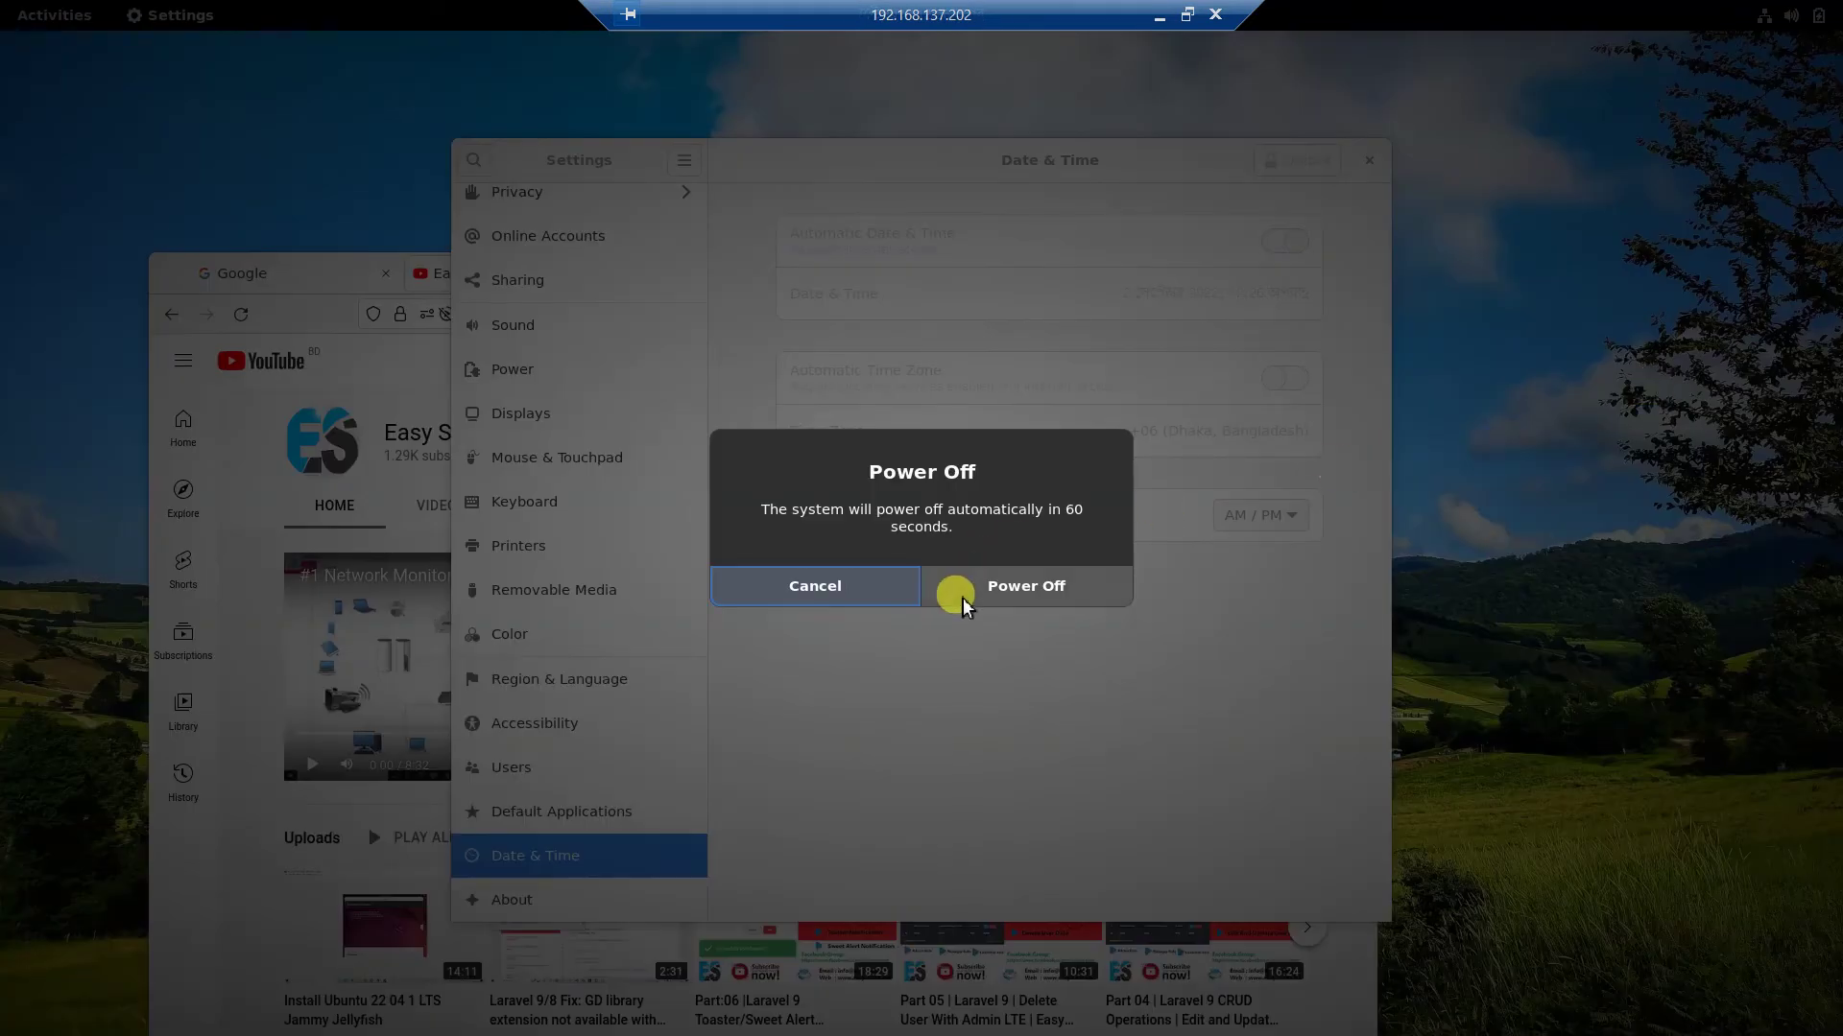
left_click(998, 593)
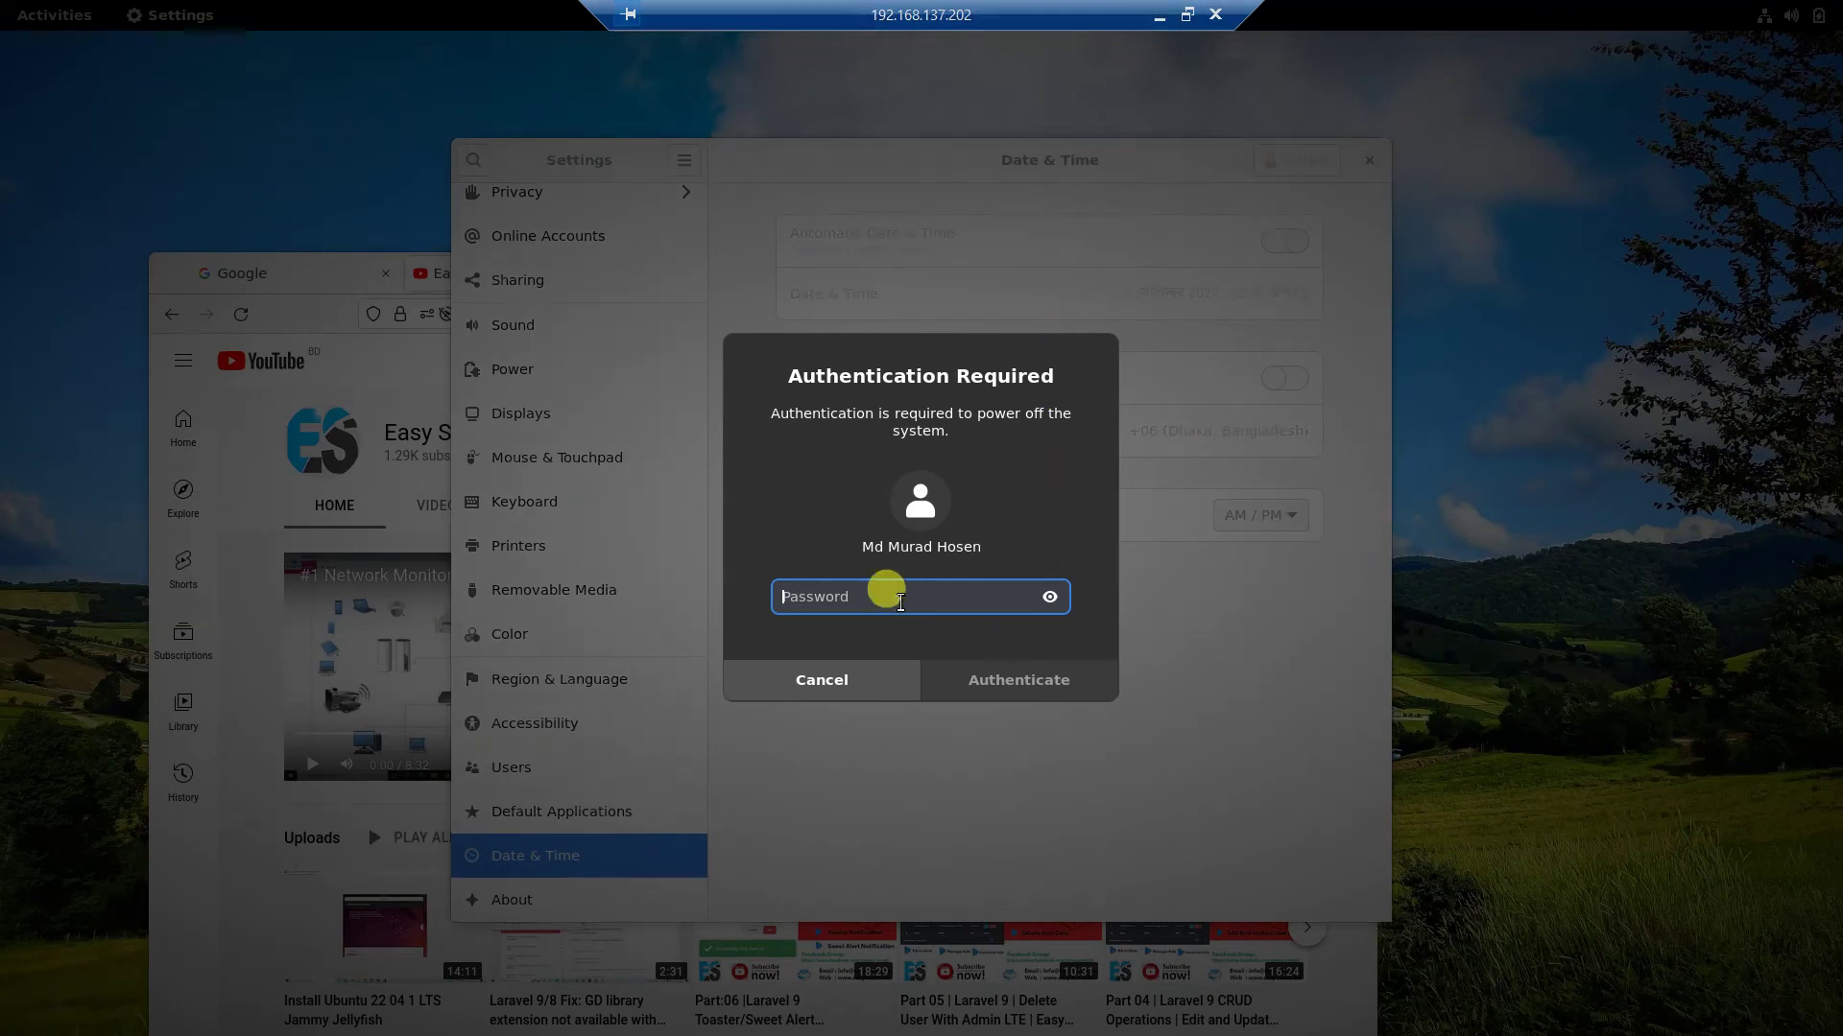
type("••")
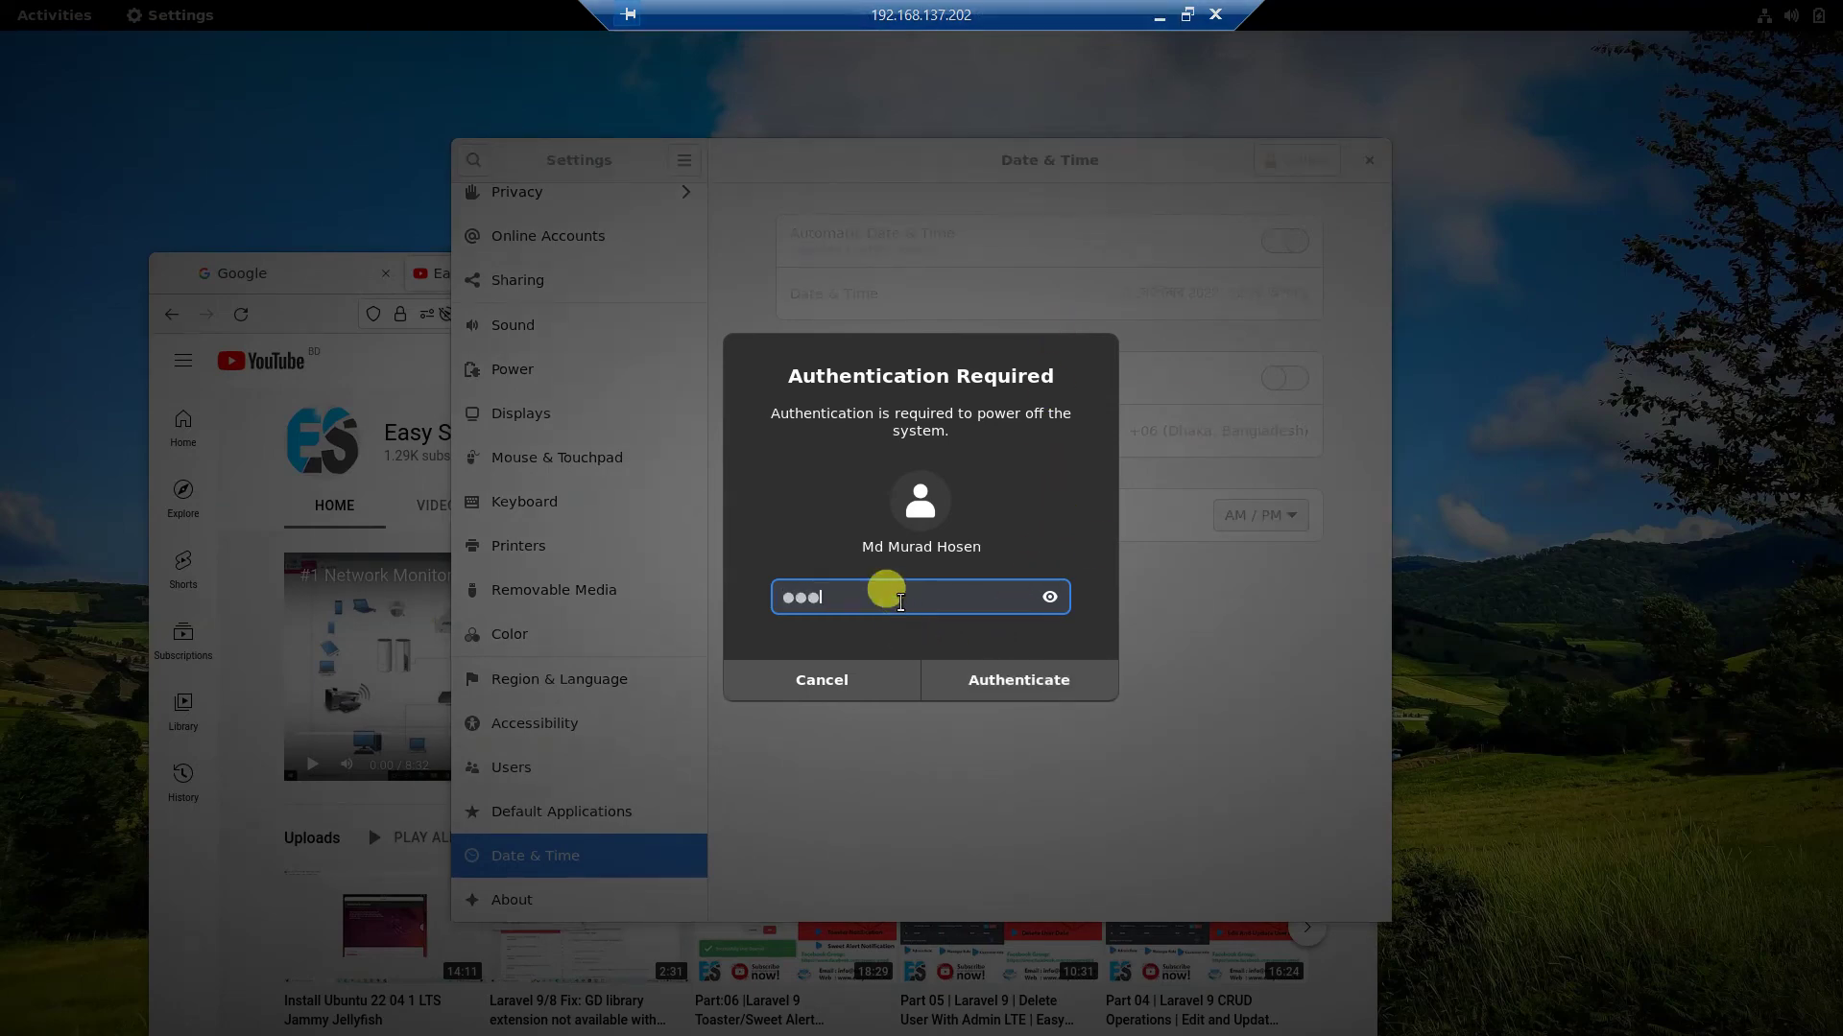
left_click(977, 677)
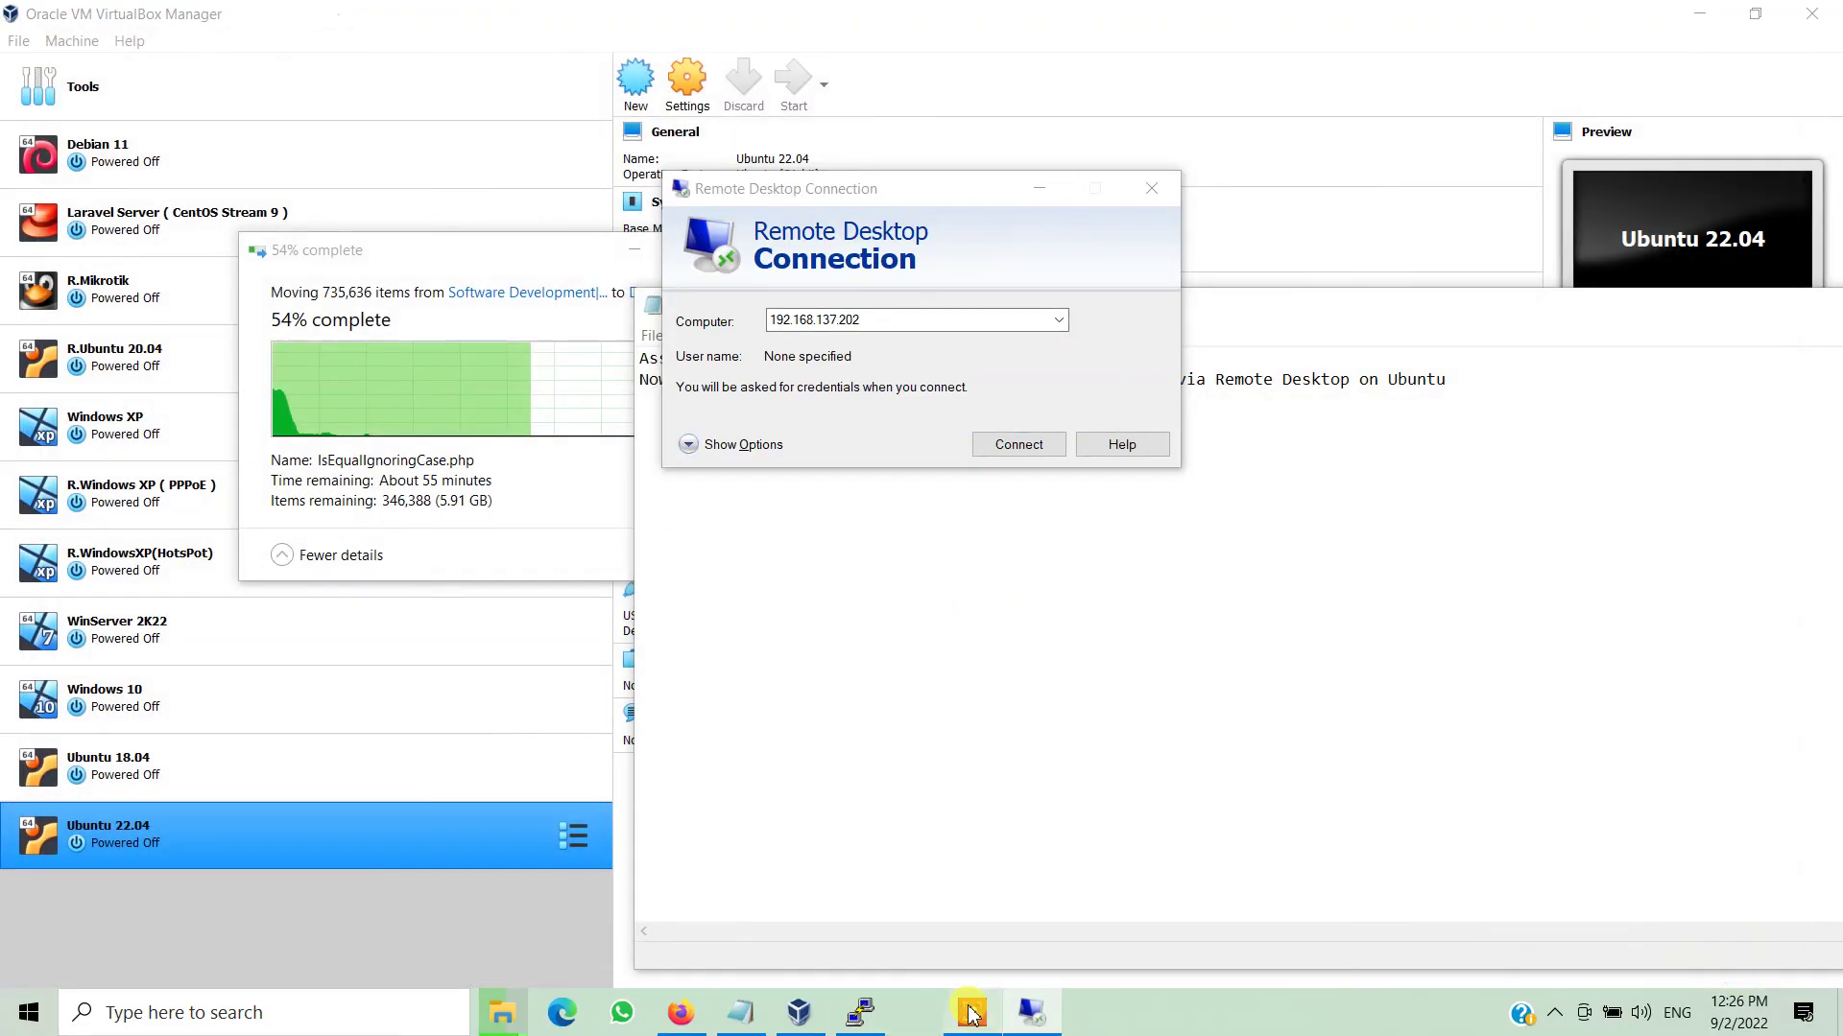
Start a Remote Desktop Connection to 192.168.137.202.
left_click(918, 1012)
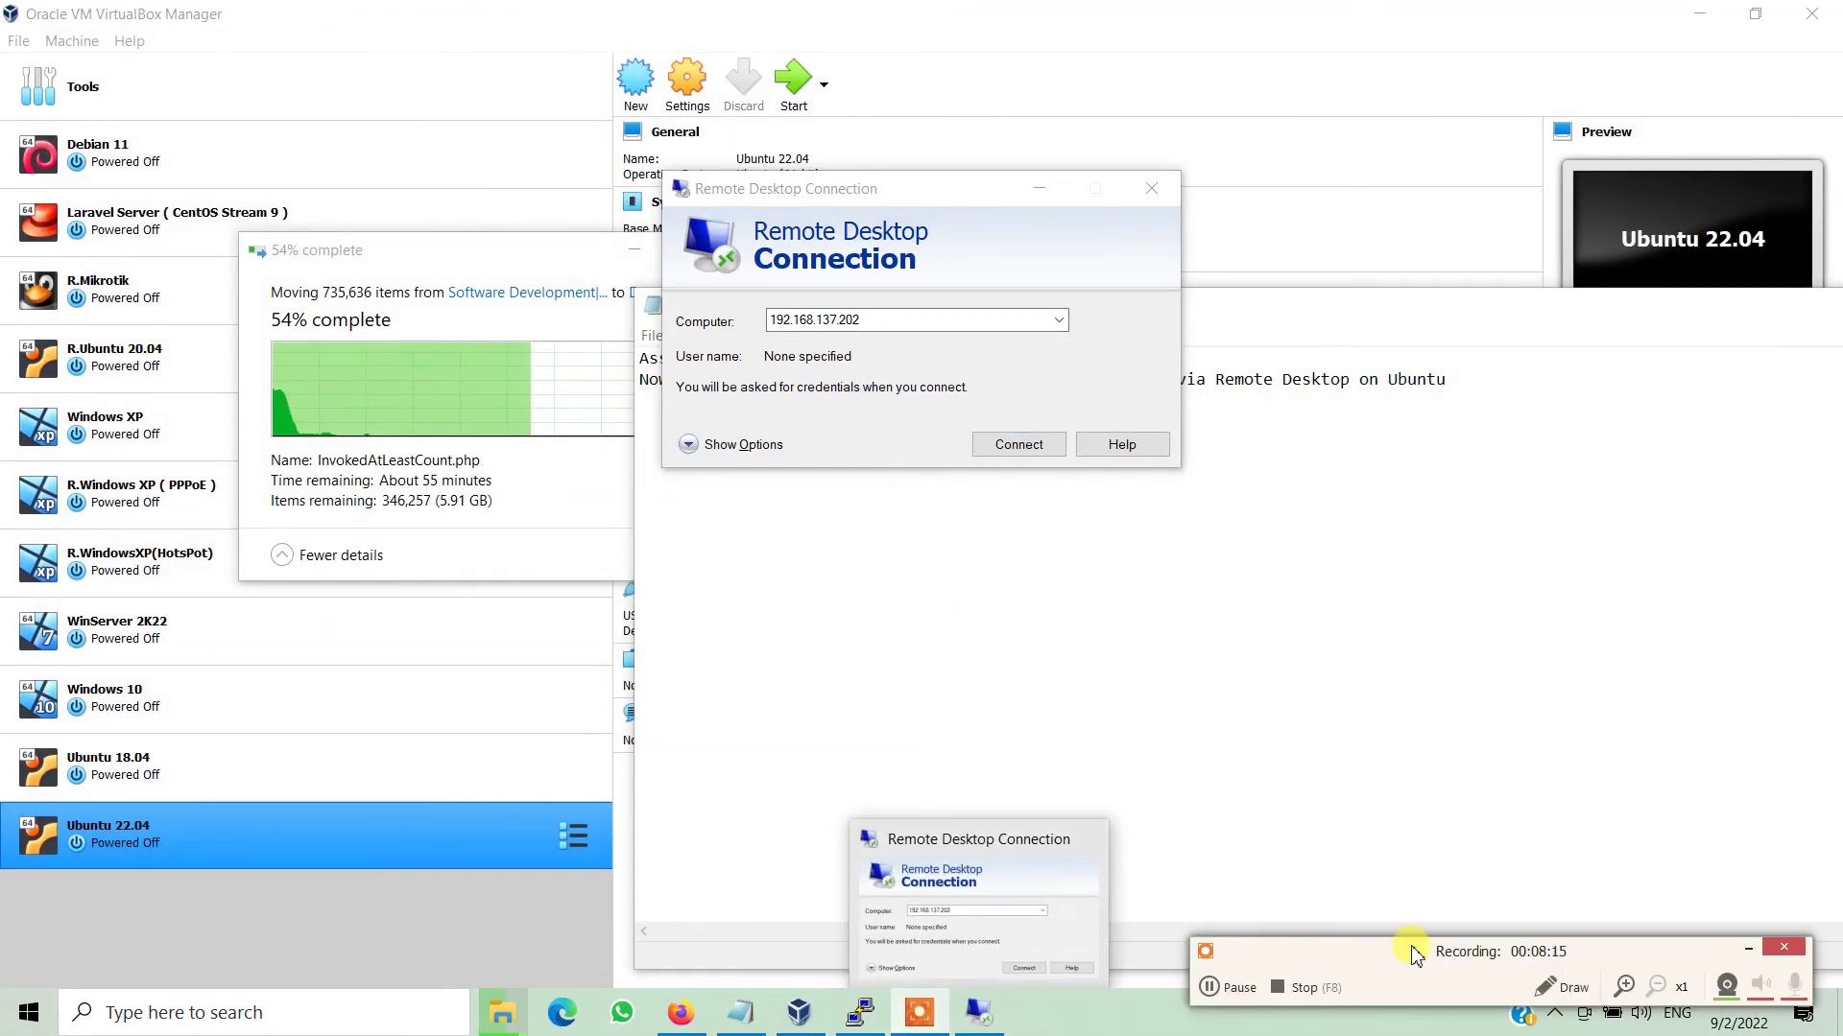
left_click(1749, 950)
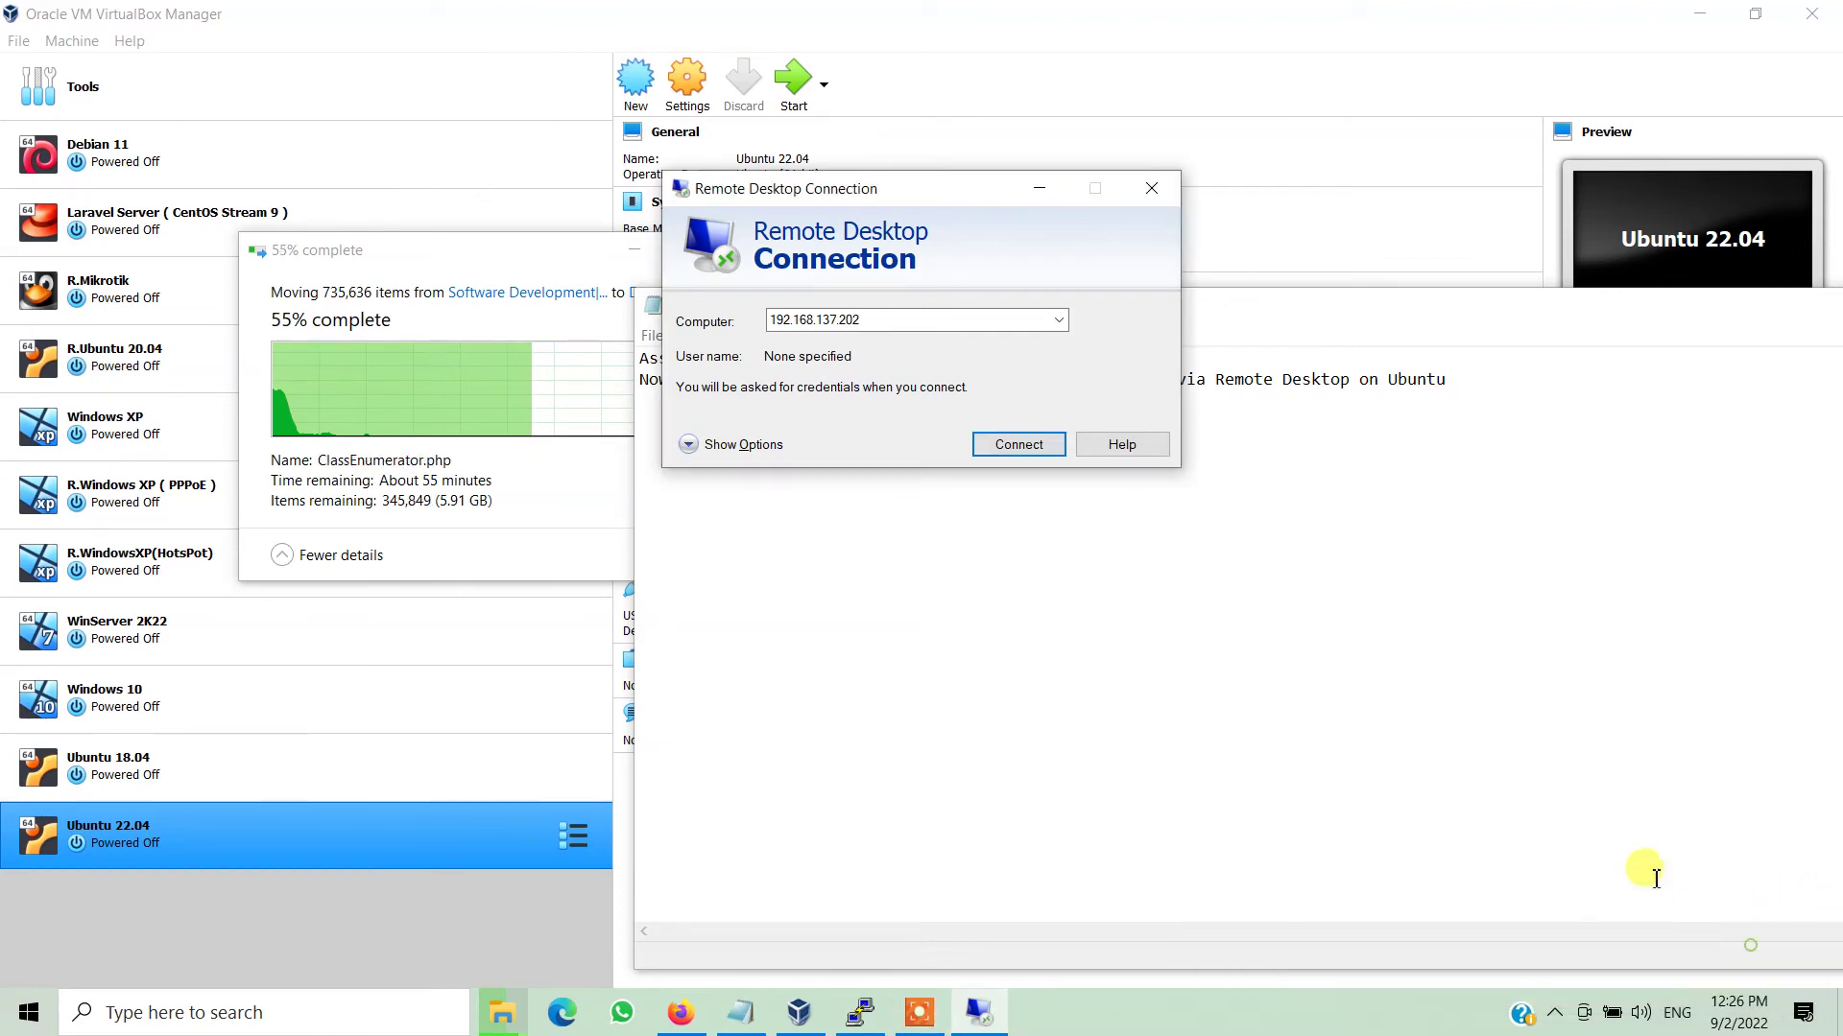
left_click(1012, 447)
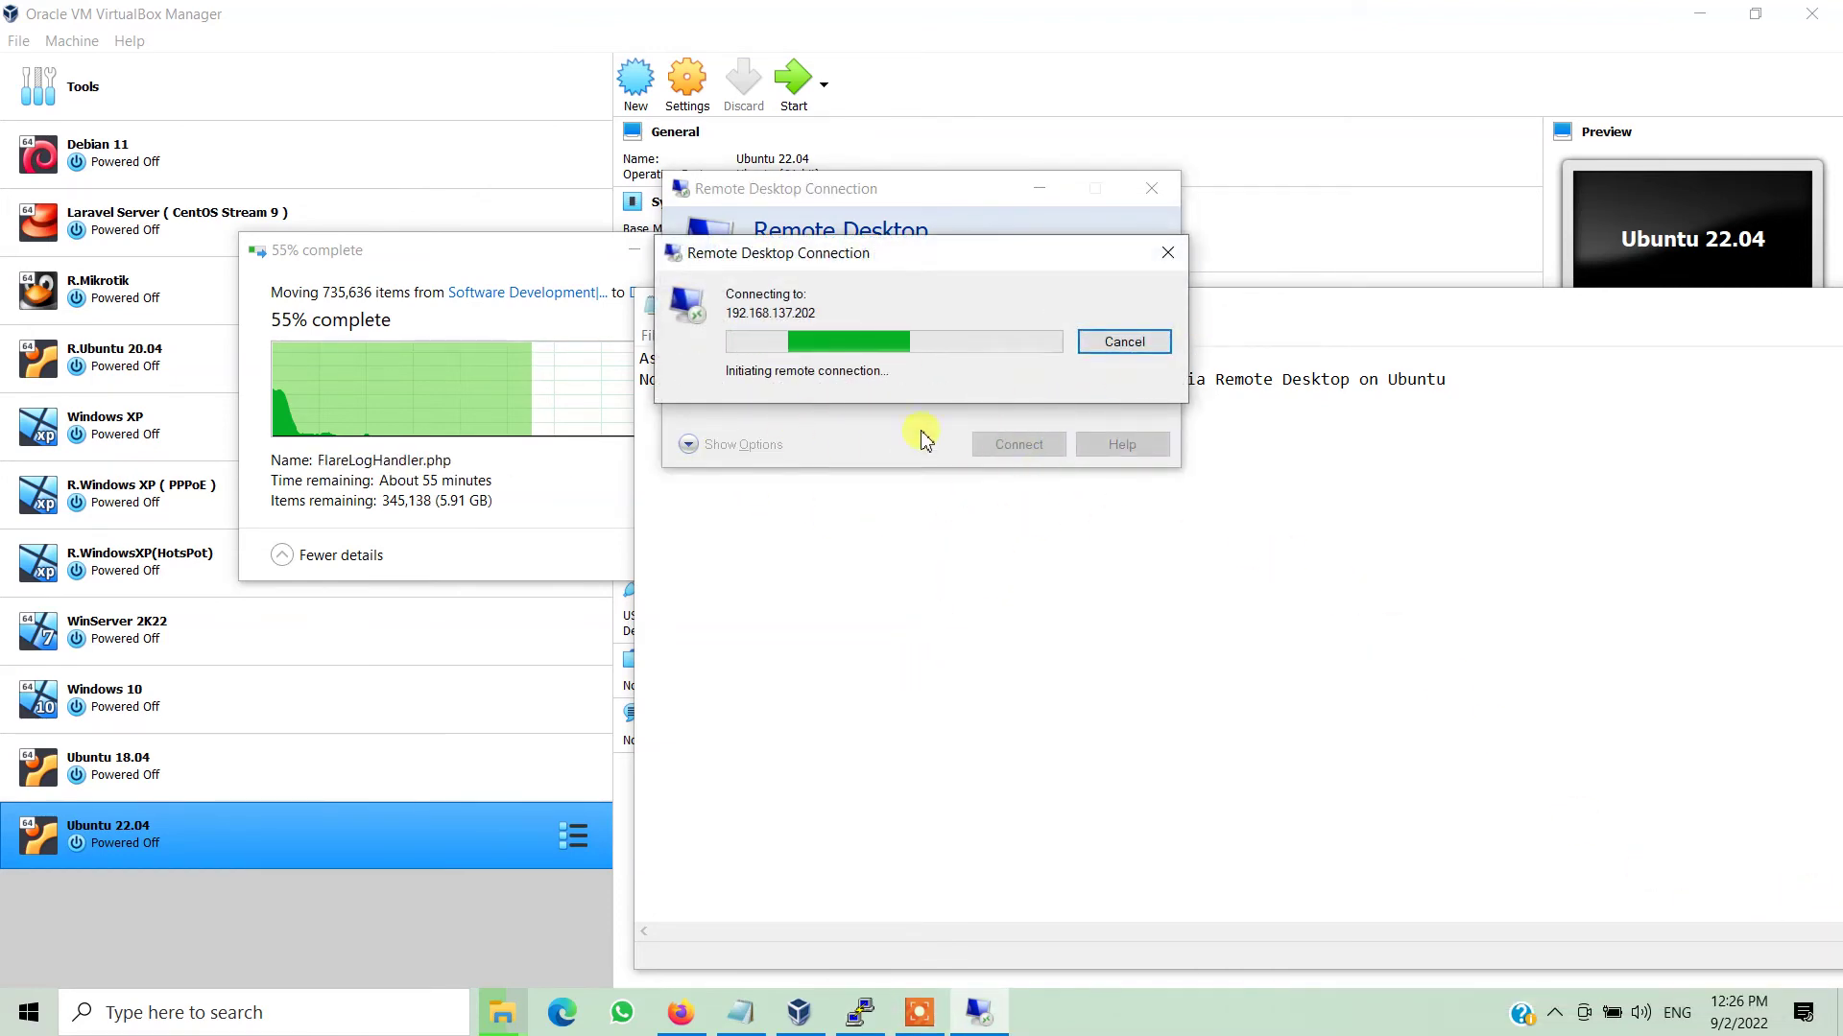
Minimize the file-move progress window and move Notepad aside, then minimize it.
left_click(633, 250)
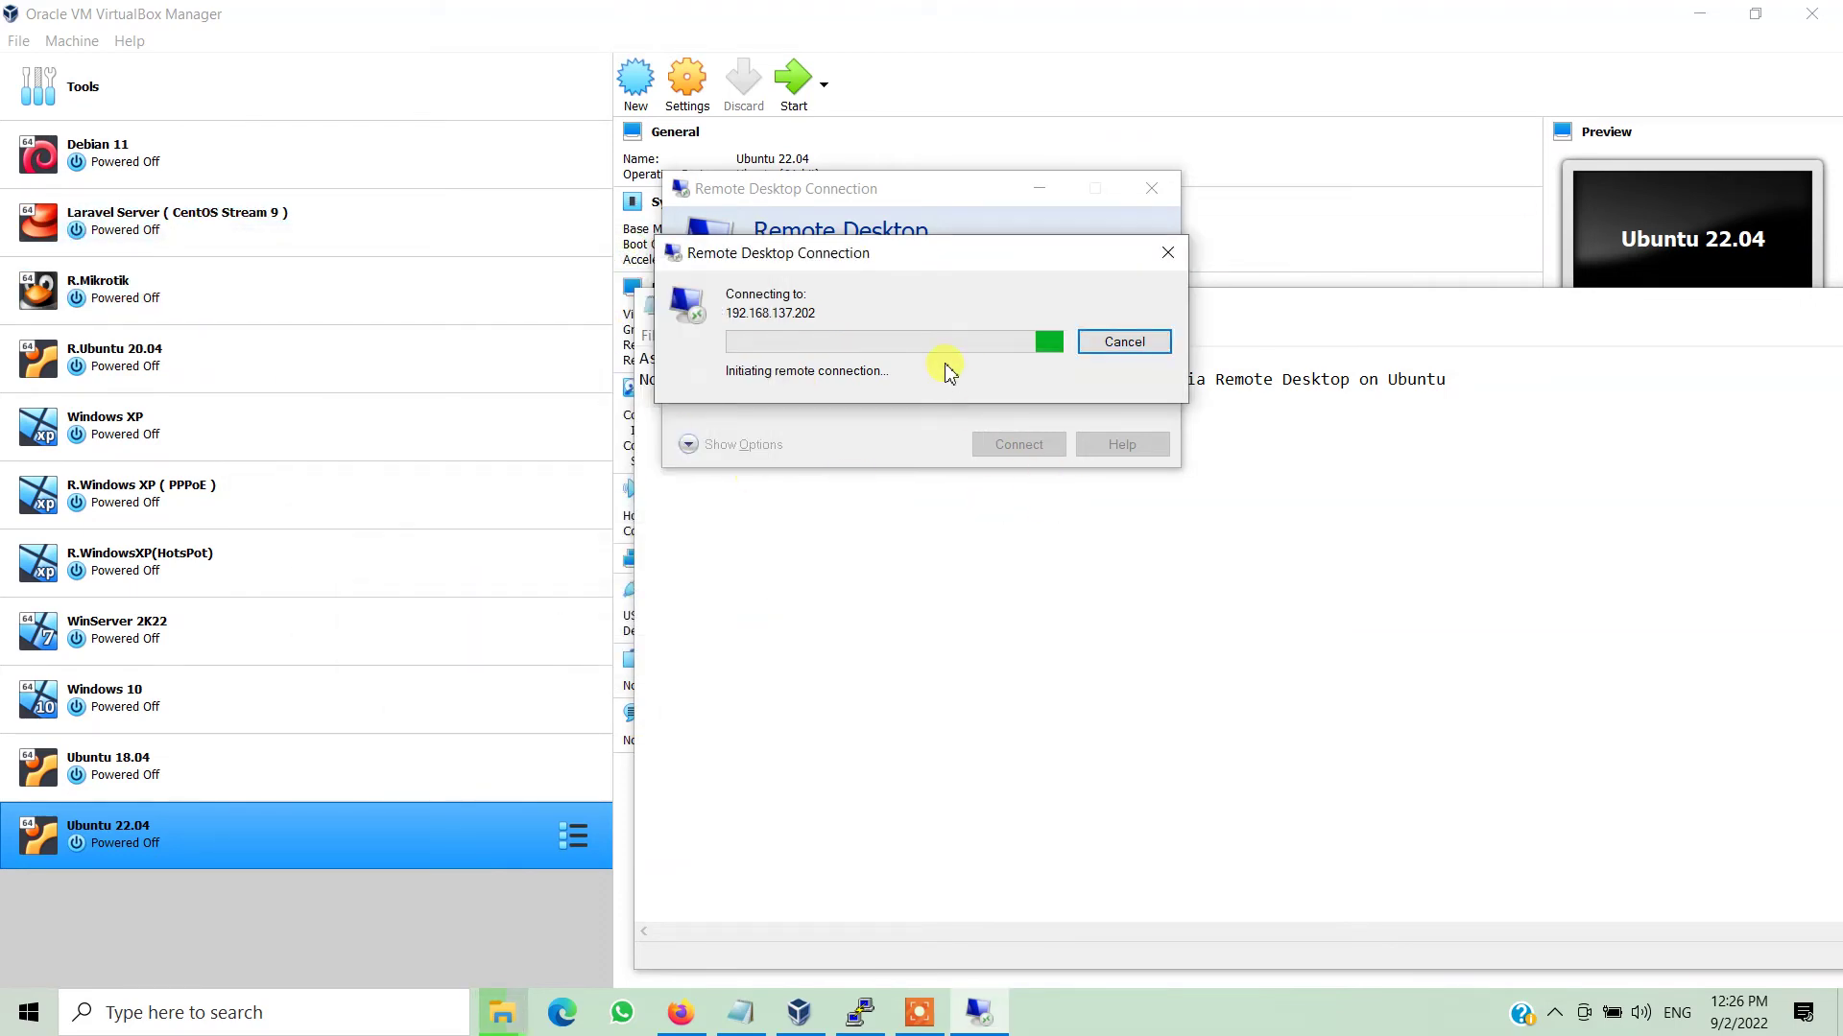
left_click(1632, 317)
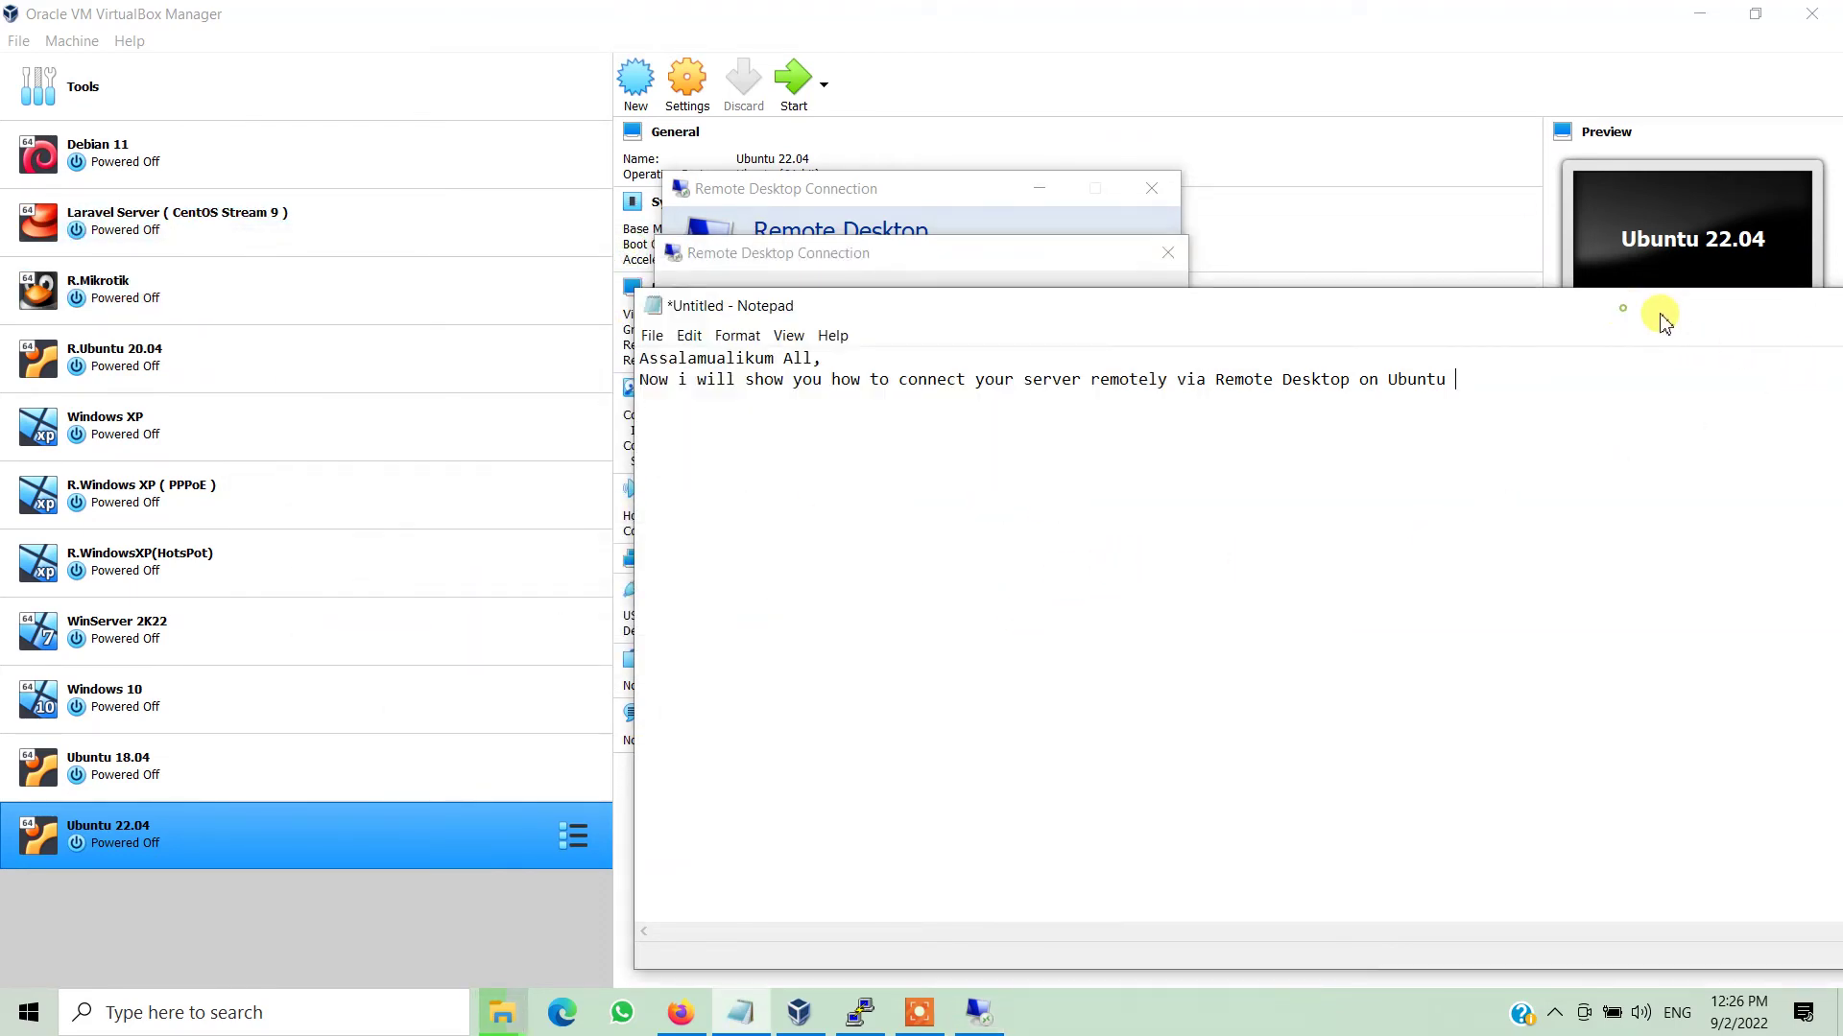
left_click_drag(1581, 314, 1008, 535)
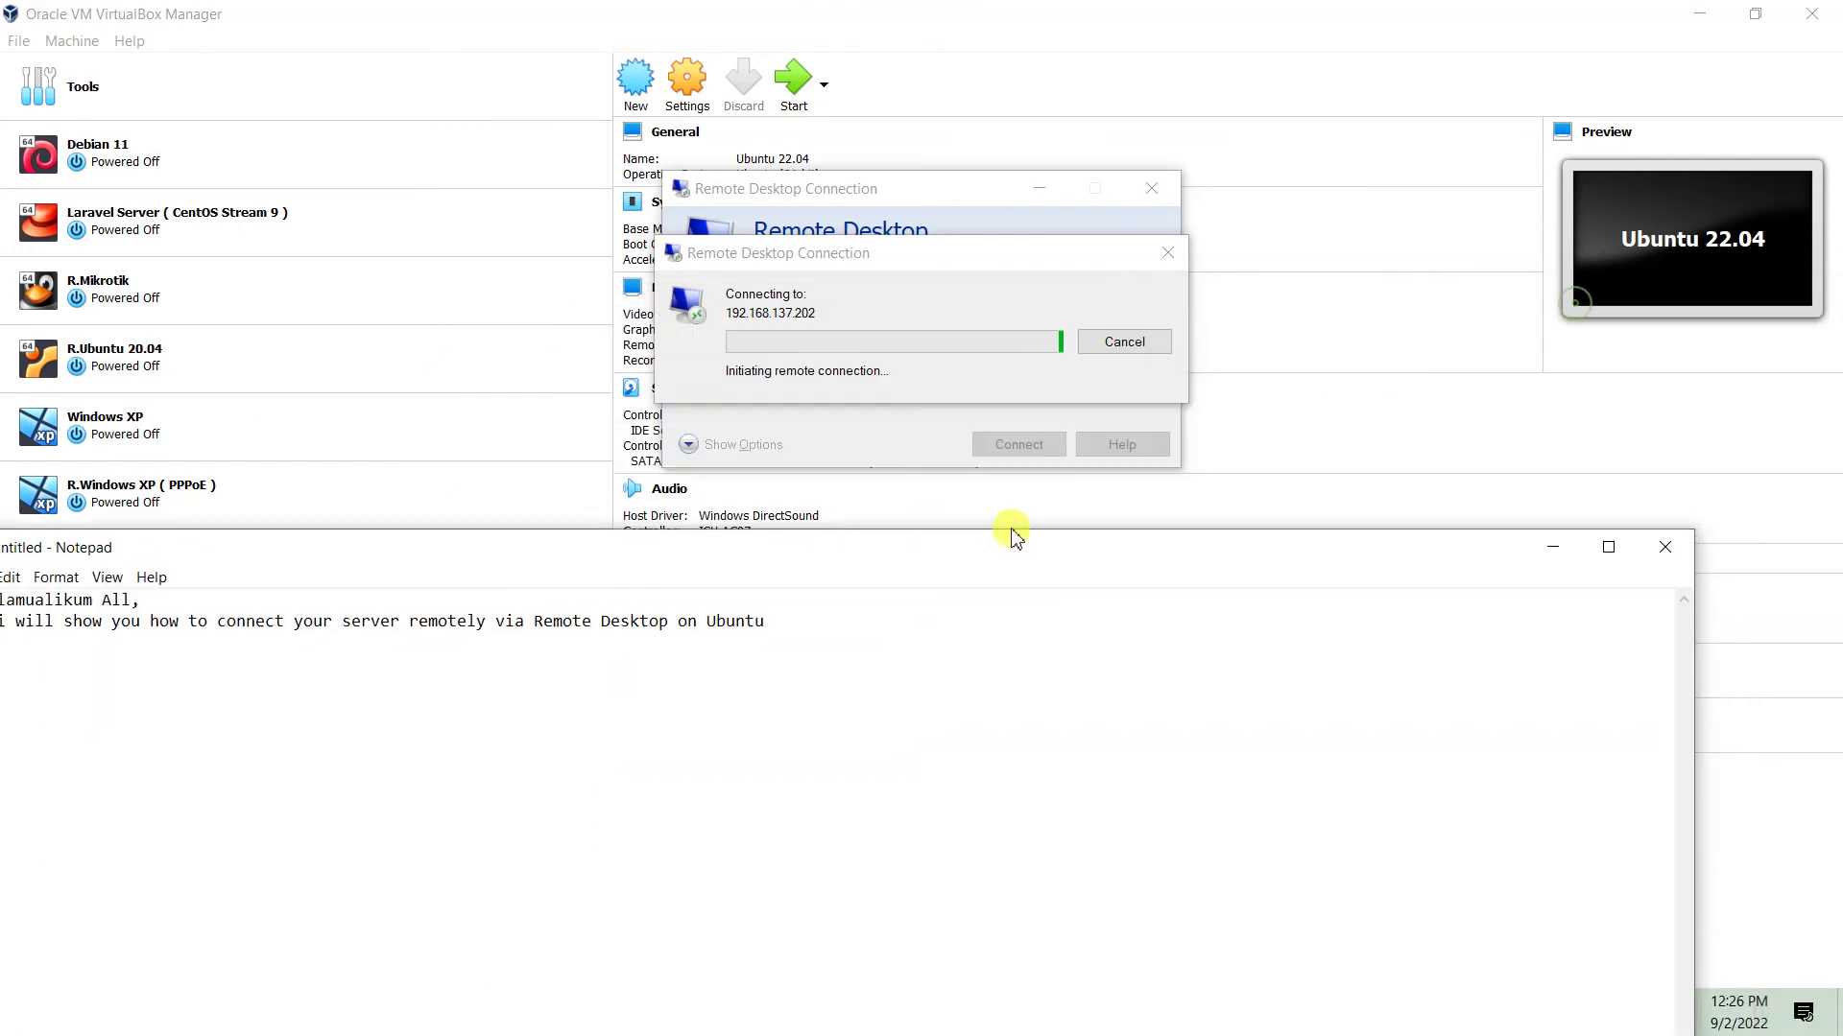
left_click(1545, 544)
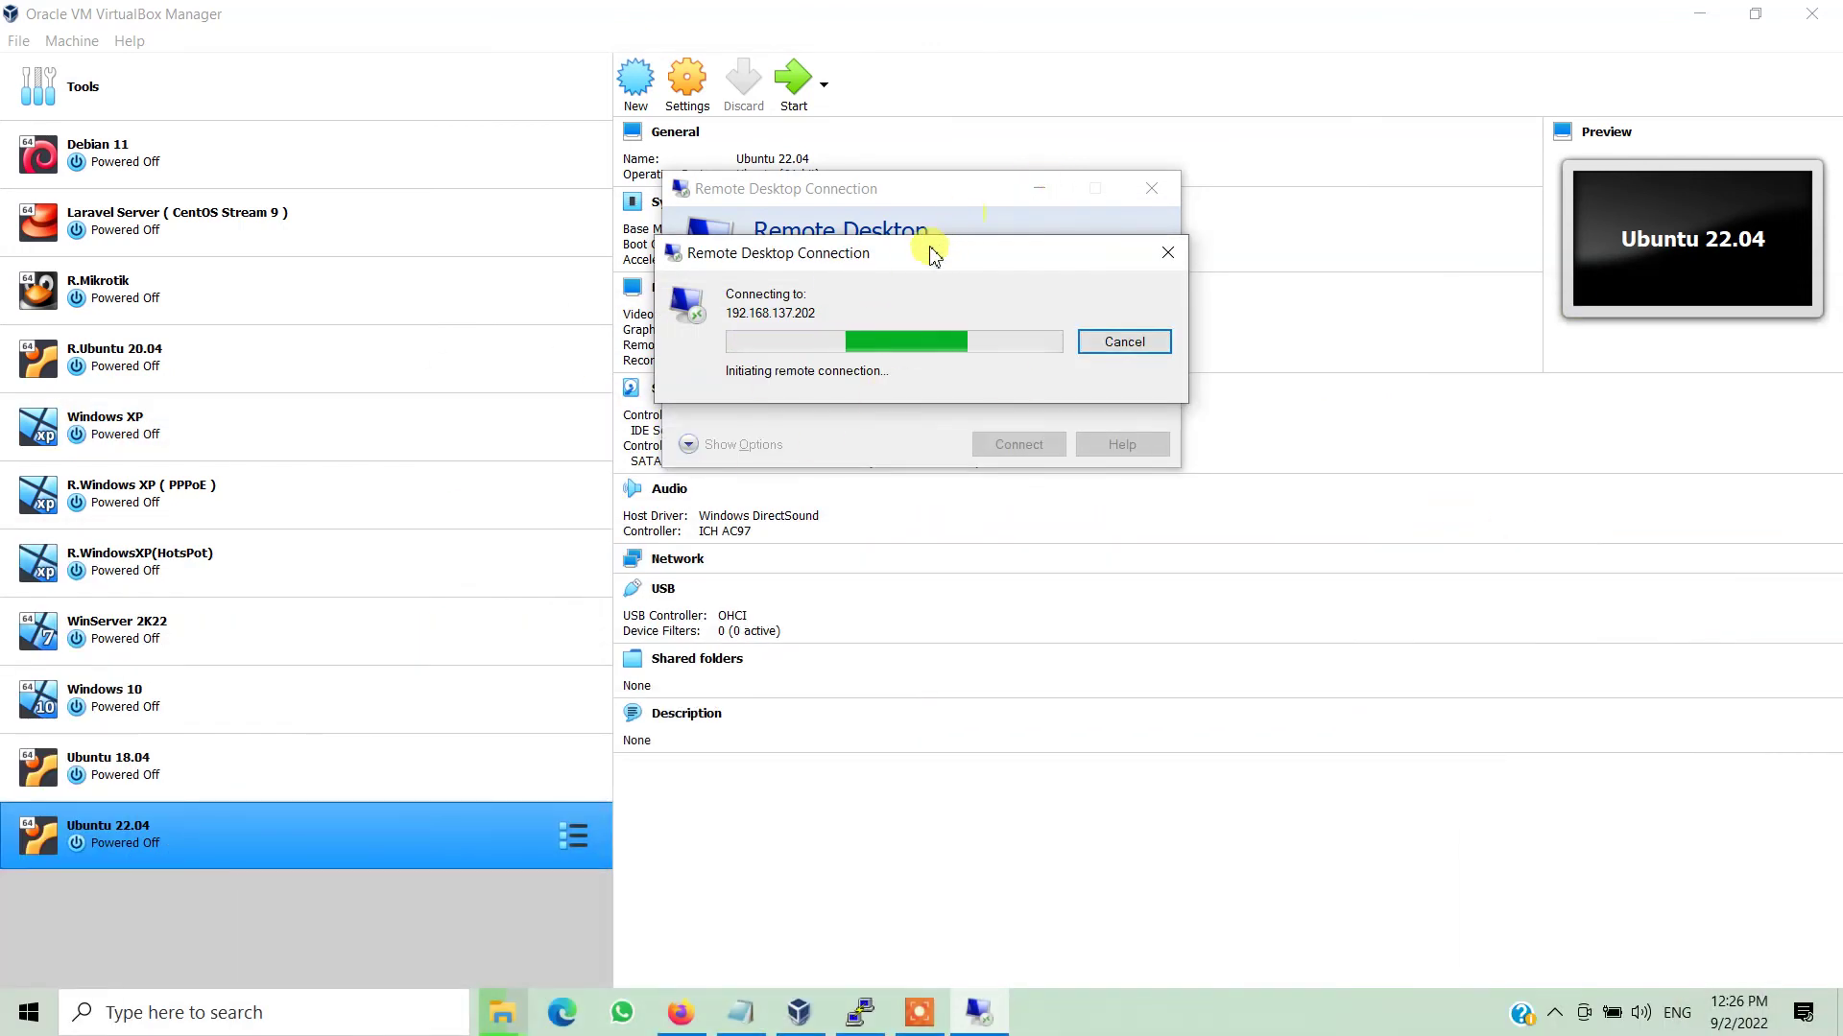
Start the Ubuntu 22.04 virtual machine in VirtualBox with a normal start.
right_click(240, 844)
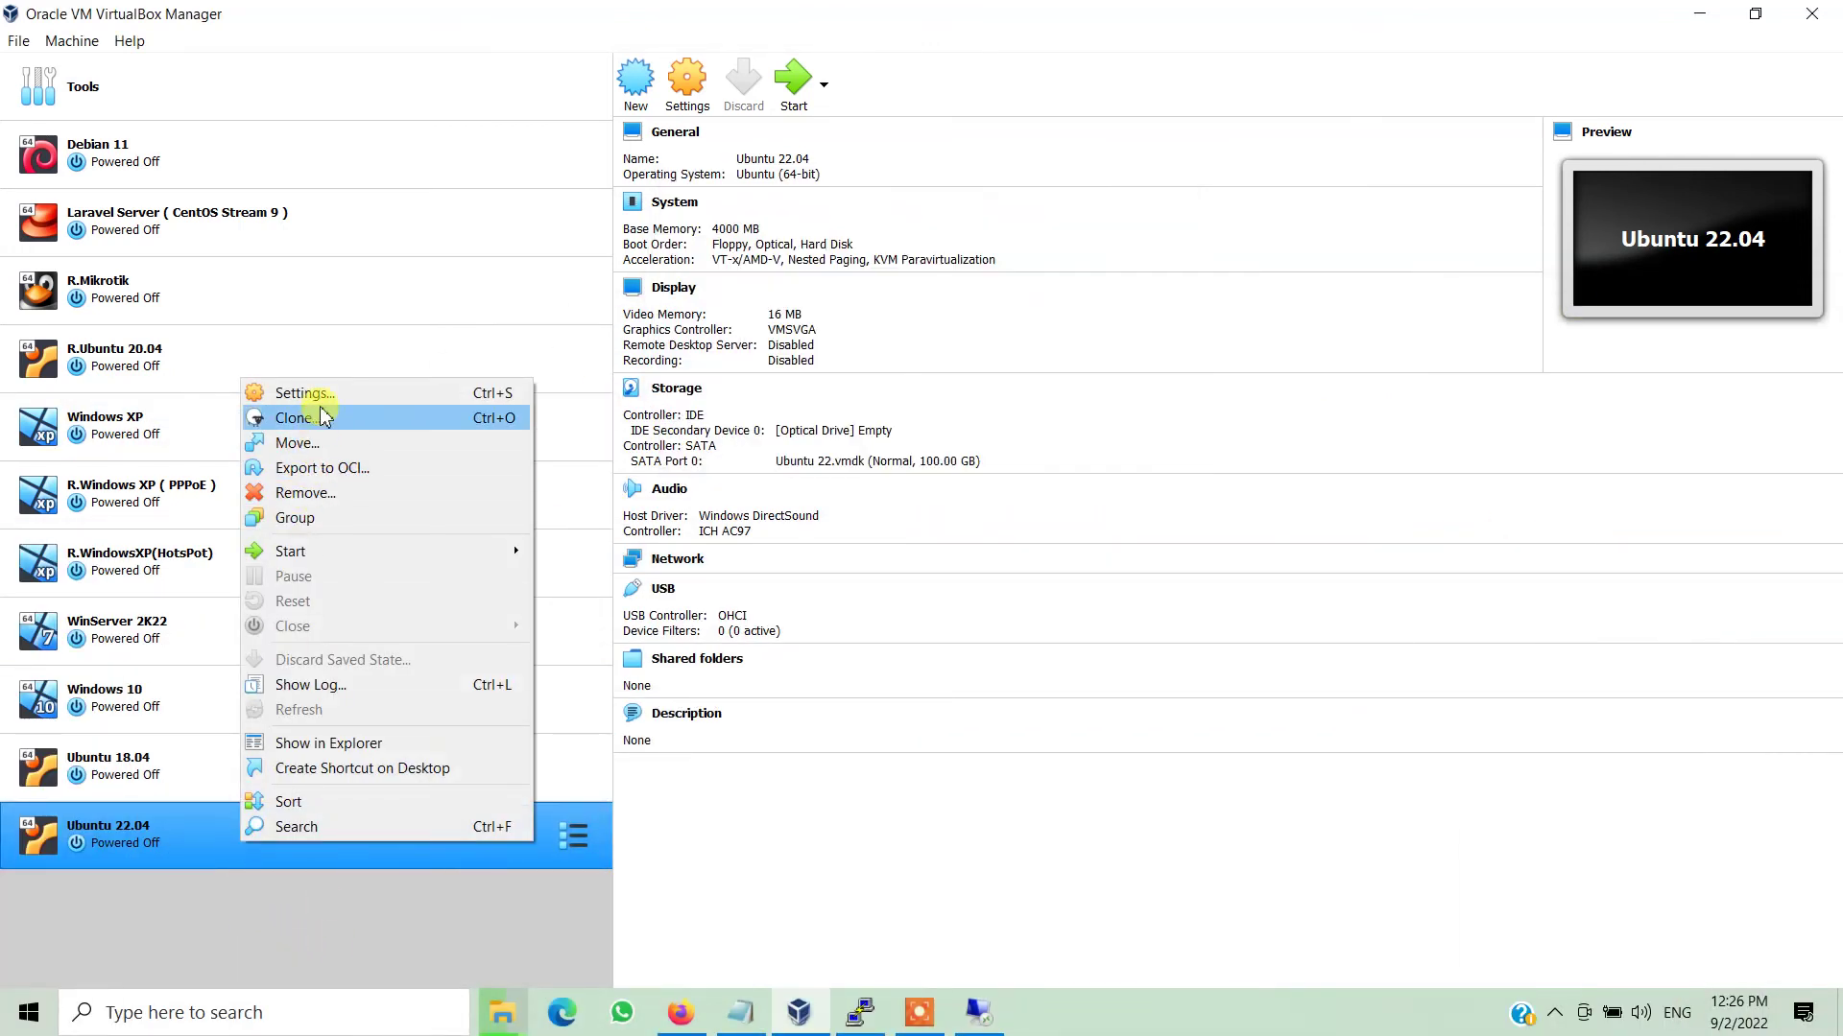
mouse_move(328, 555)
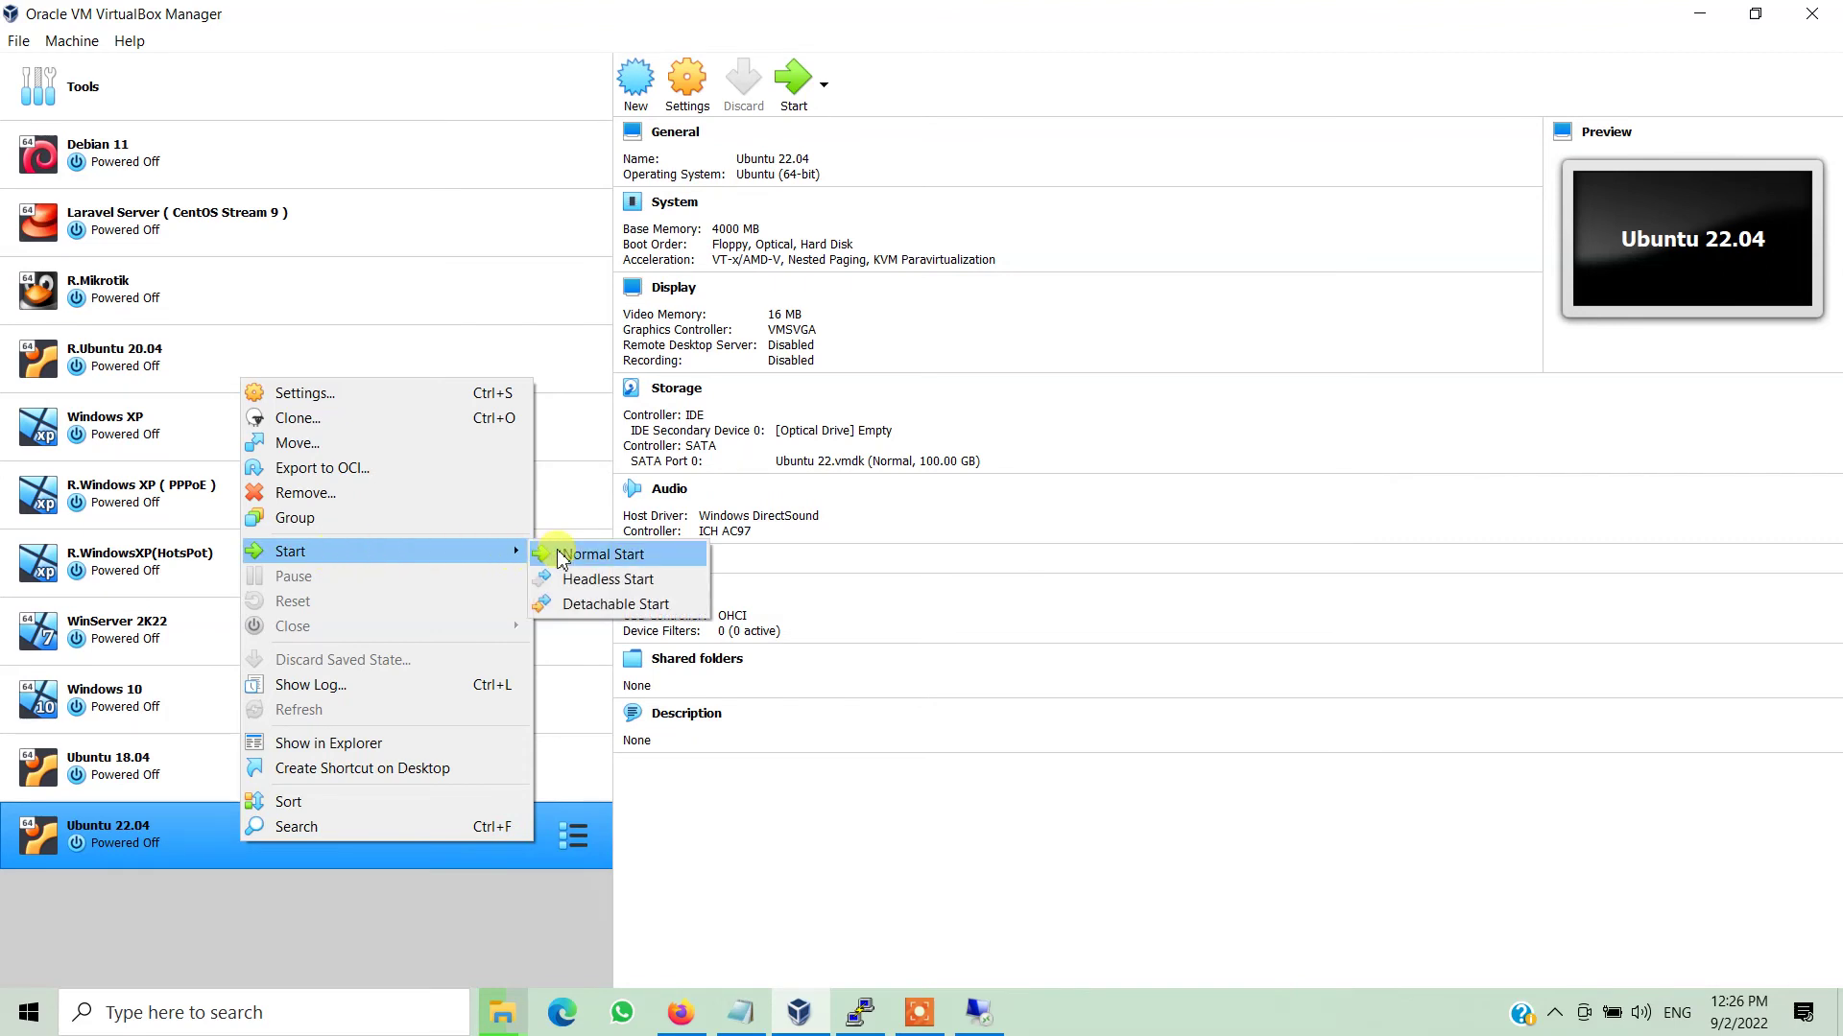
left_click(595, 555)
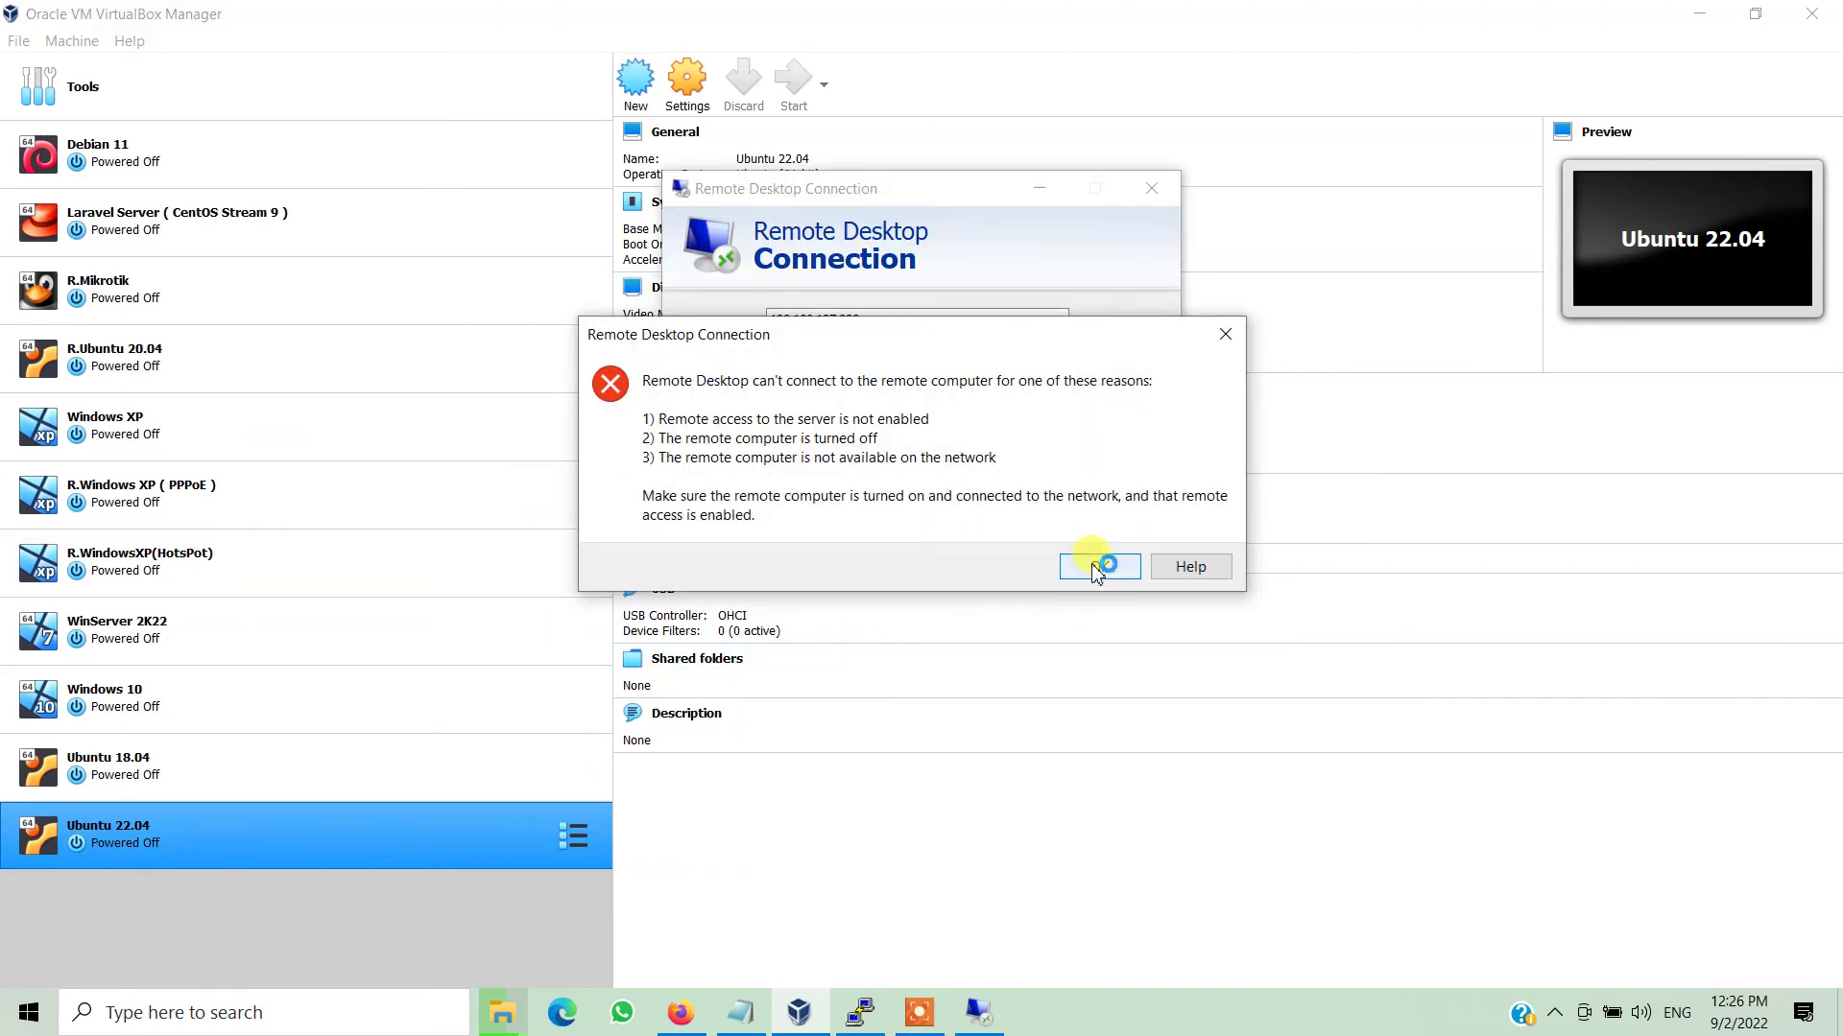
Dismiss the Remote Desktop connection error and close the keyboard auto-capture notice.
left_click_drag(952, 341, 1190, 447)
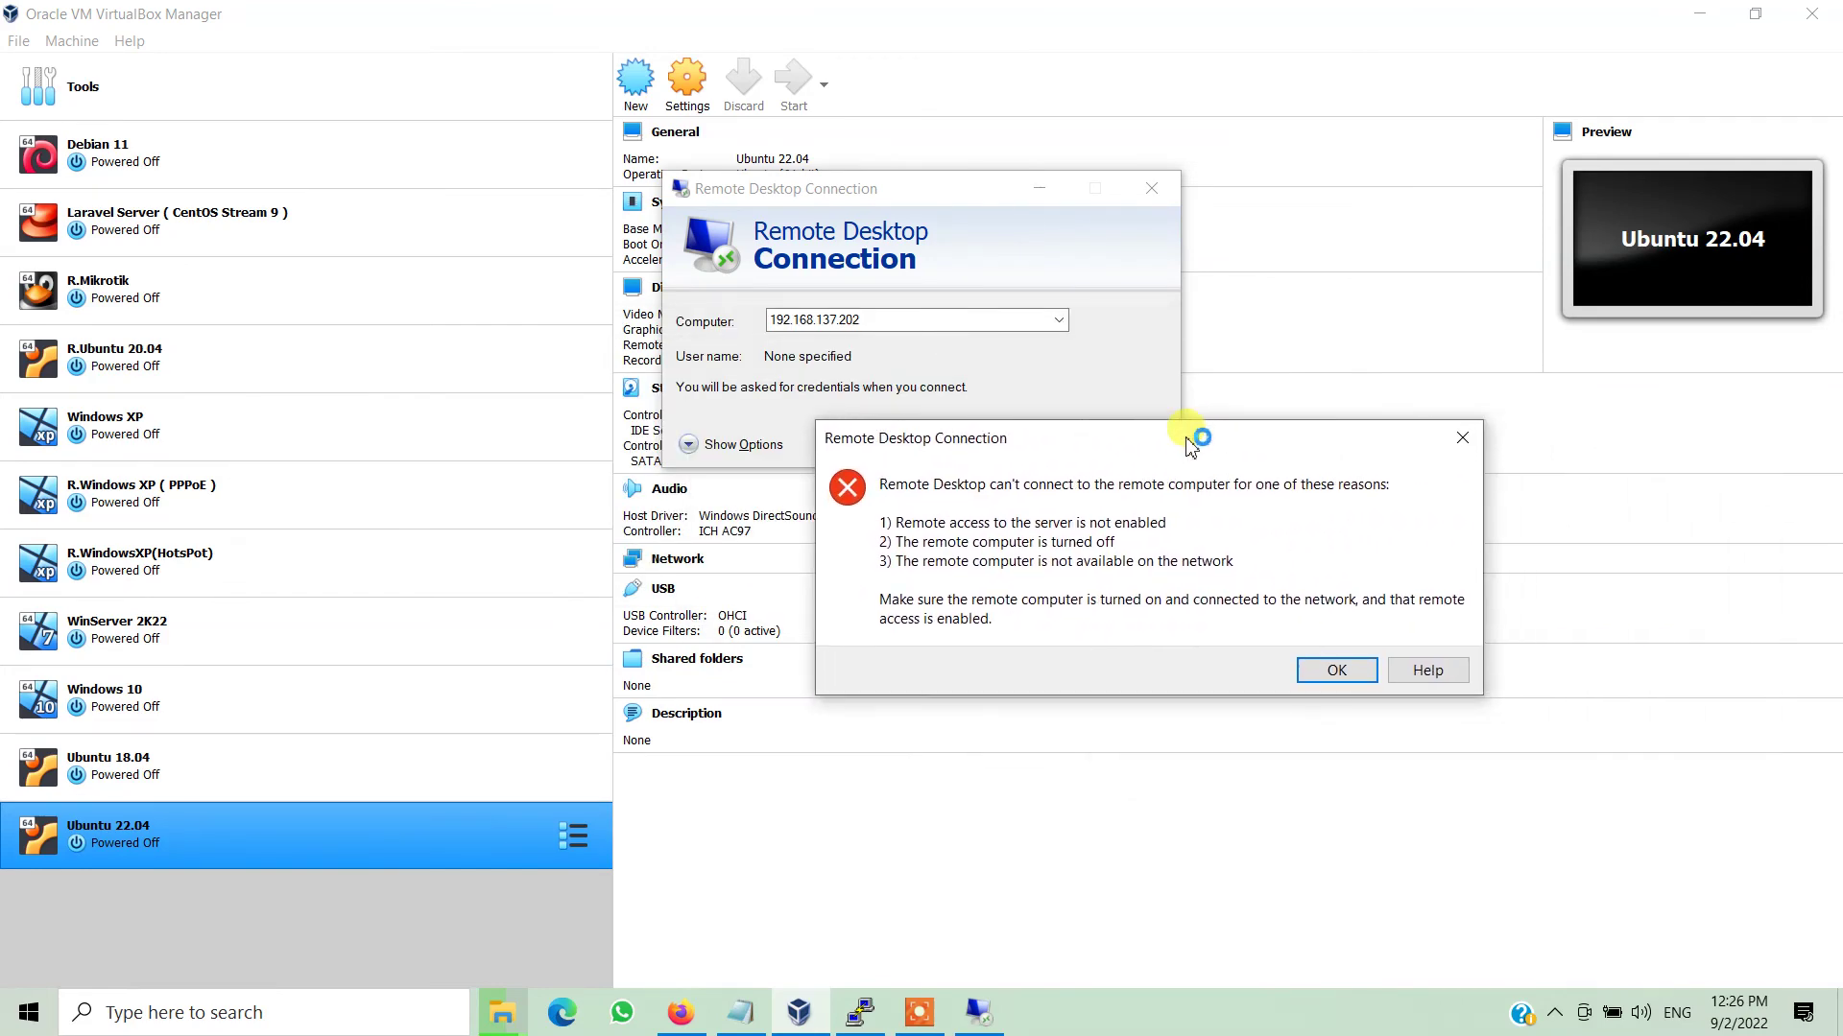
left_click(1338, 670)
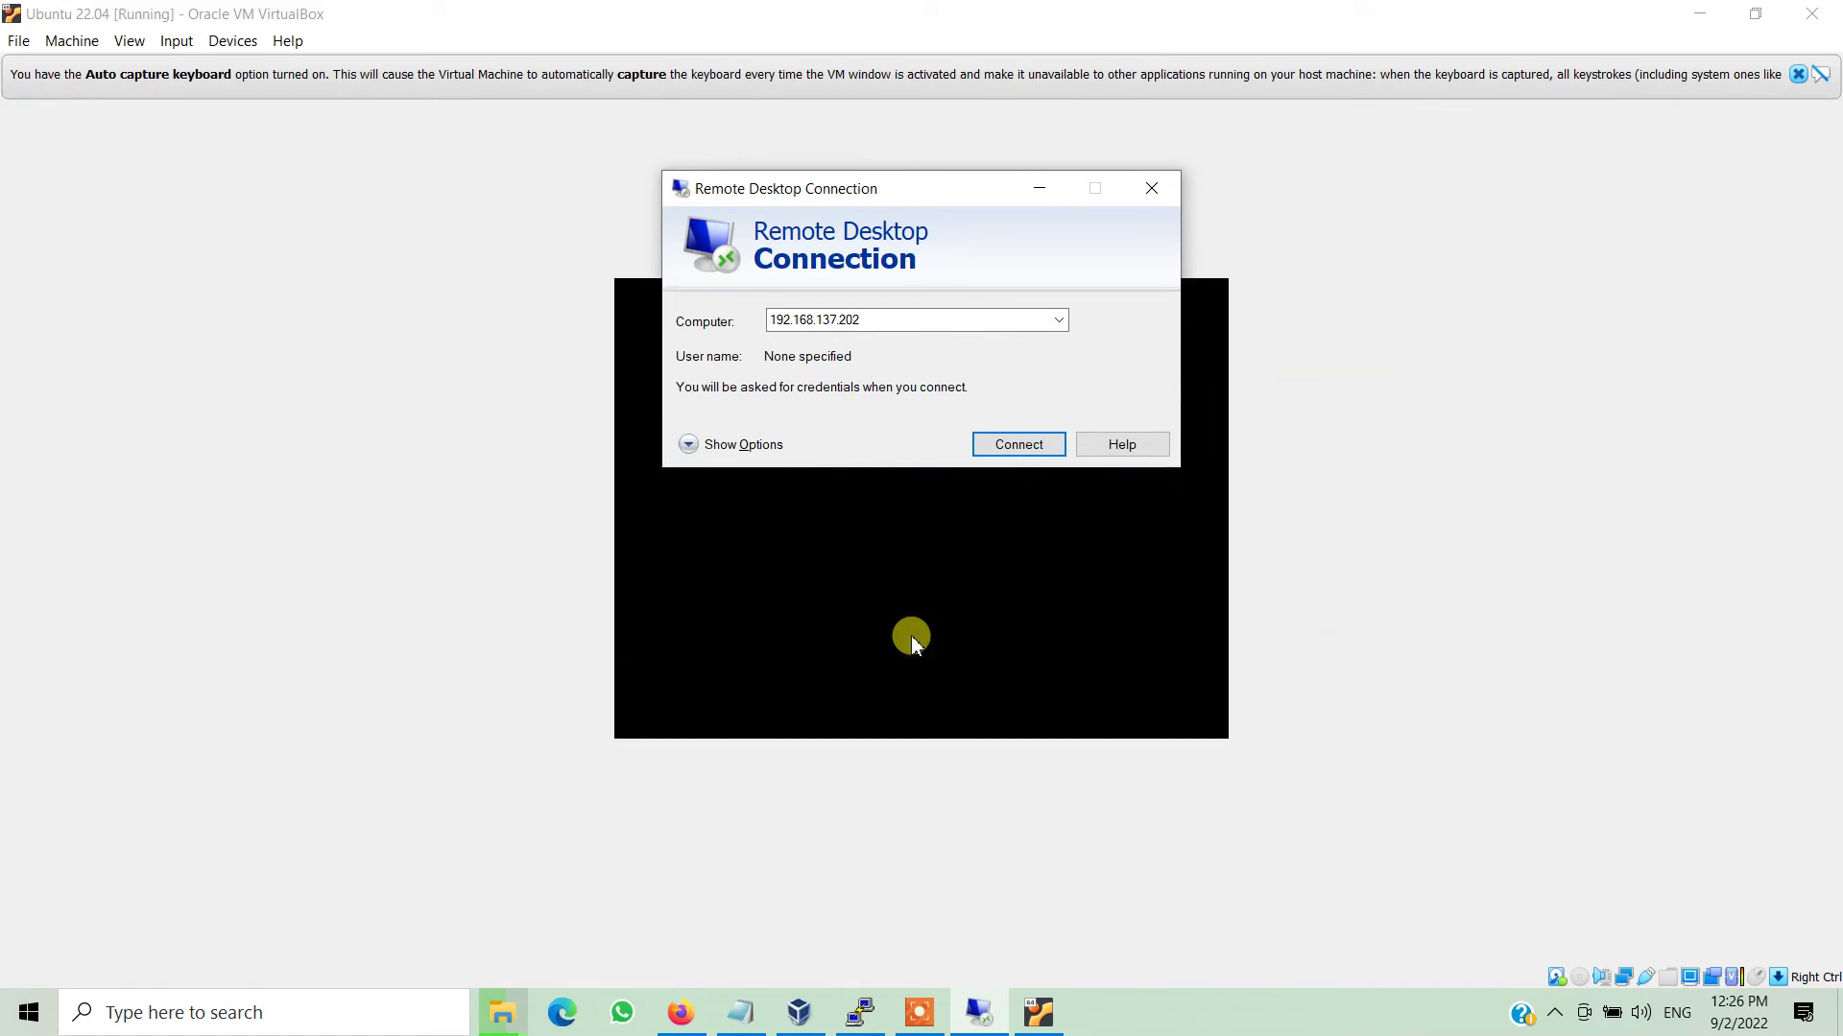
left_click(1798, 74)
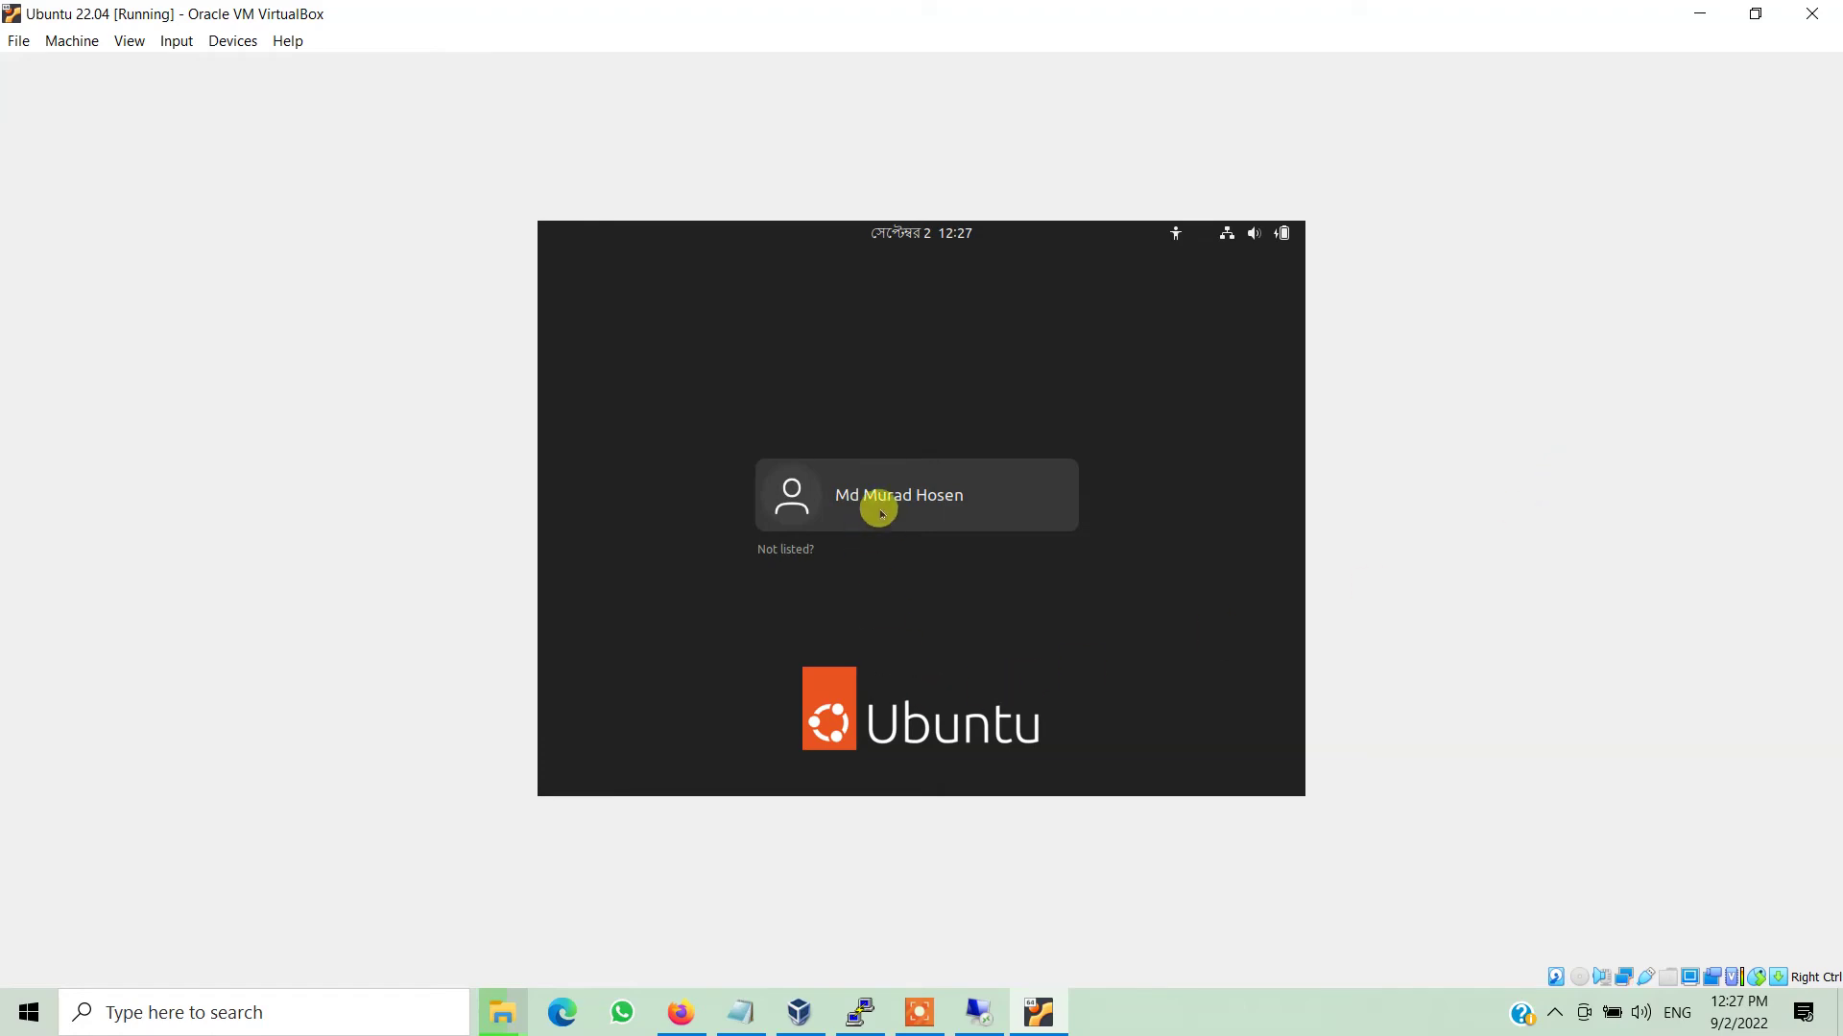
Connect to 192.168.137.202 and sign in at the xrdp Login dialog with the account password.
left_click(881, 513)
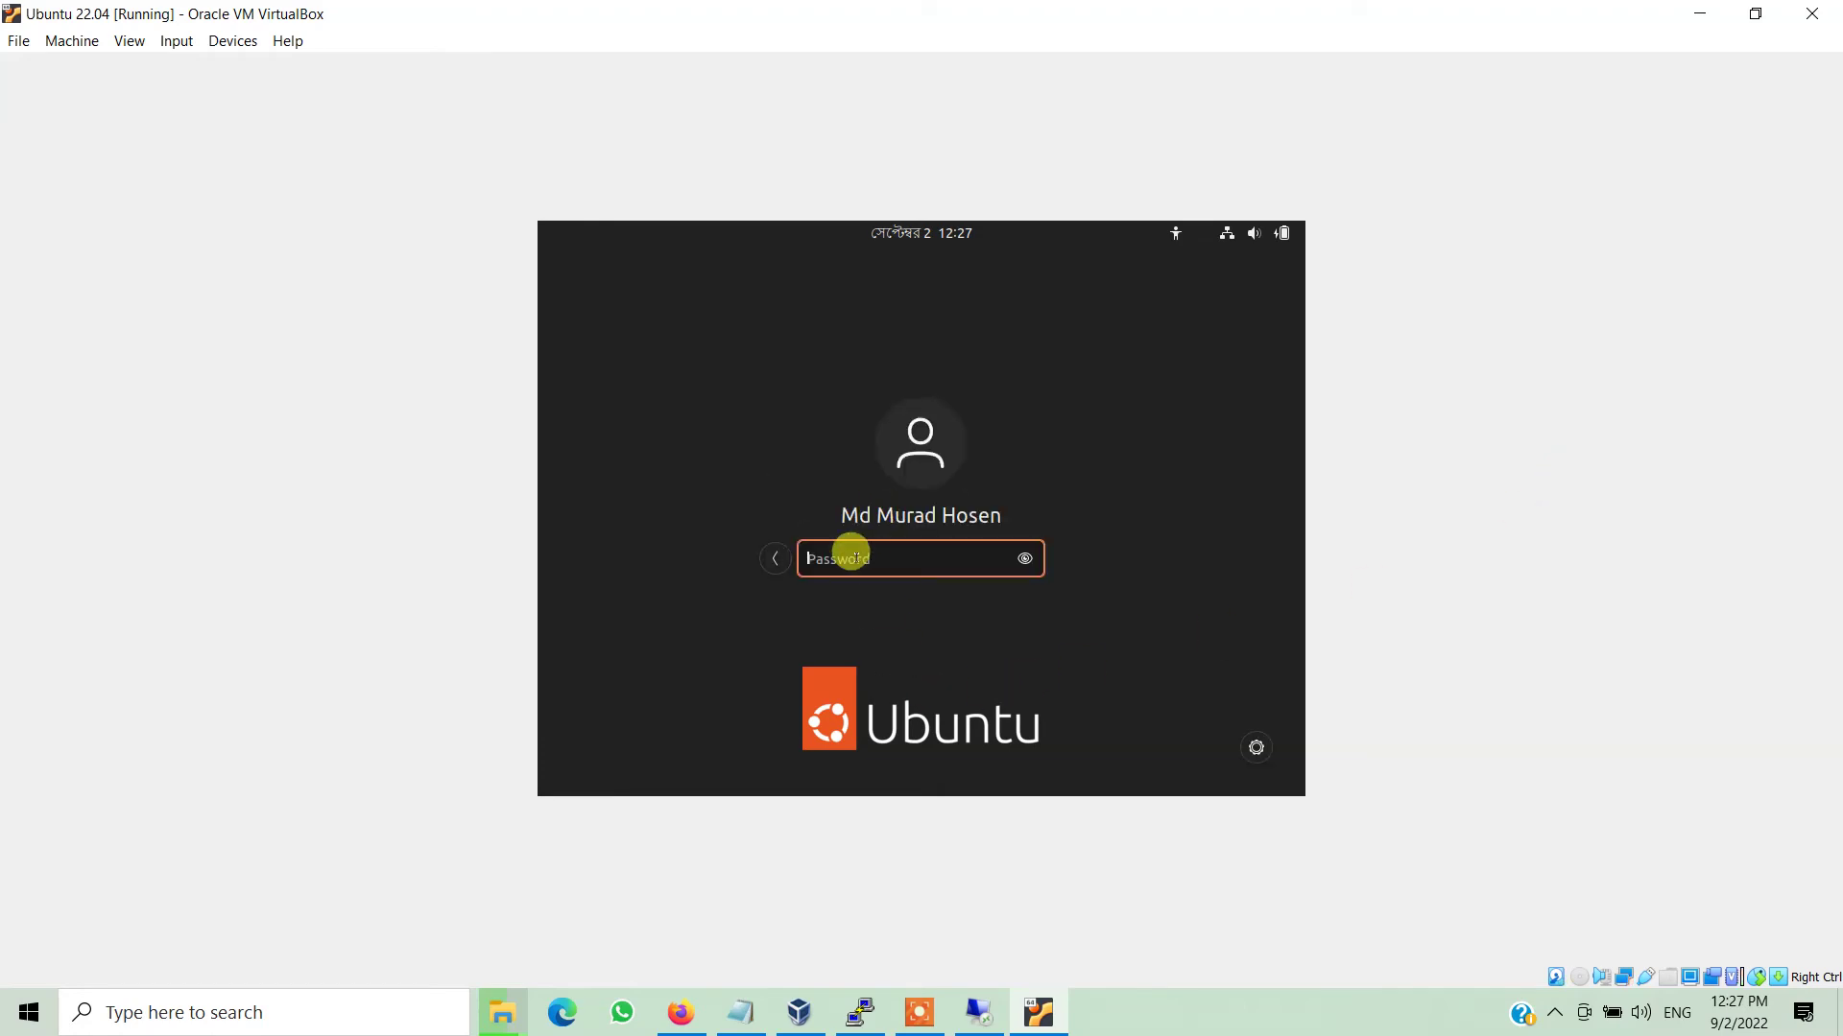
left_click(978, 1012)
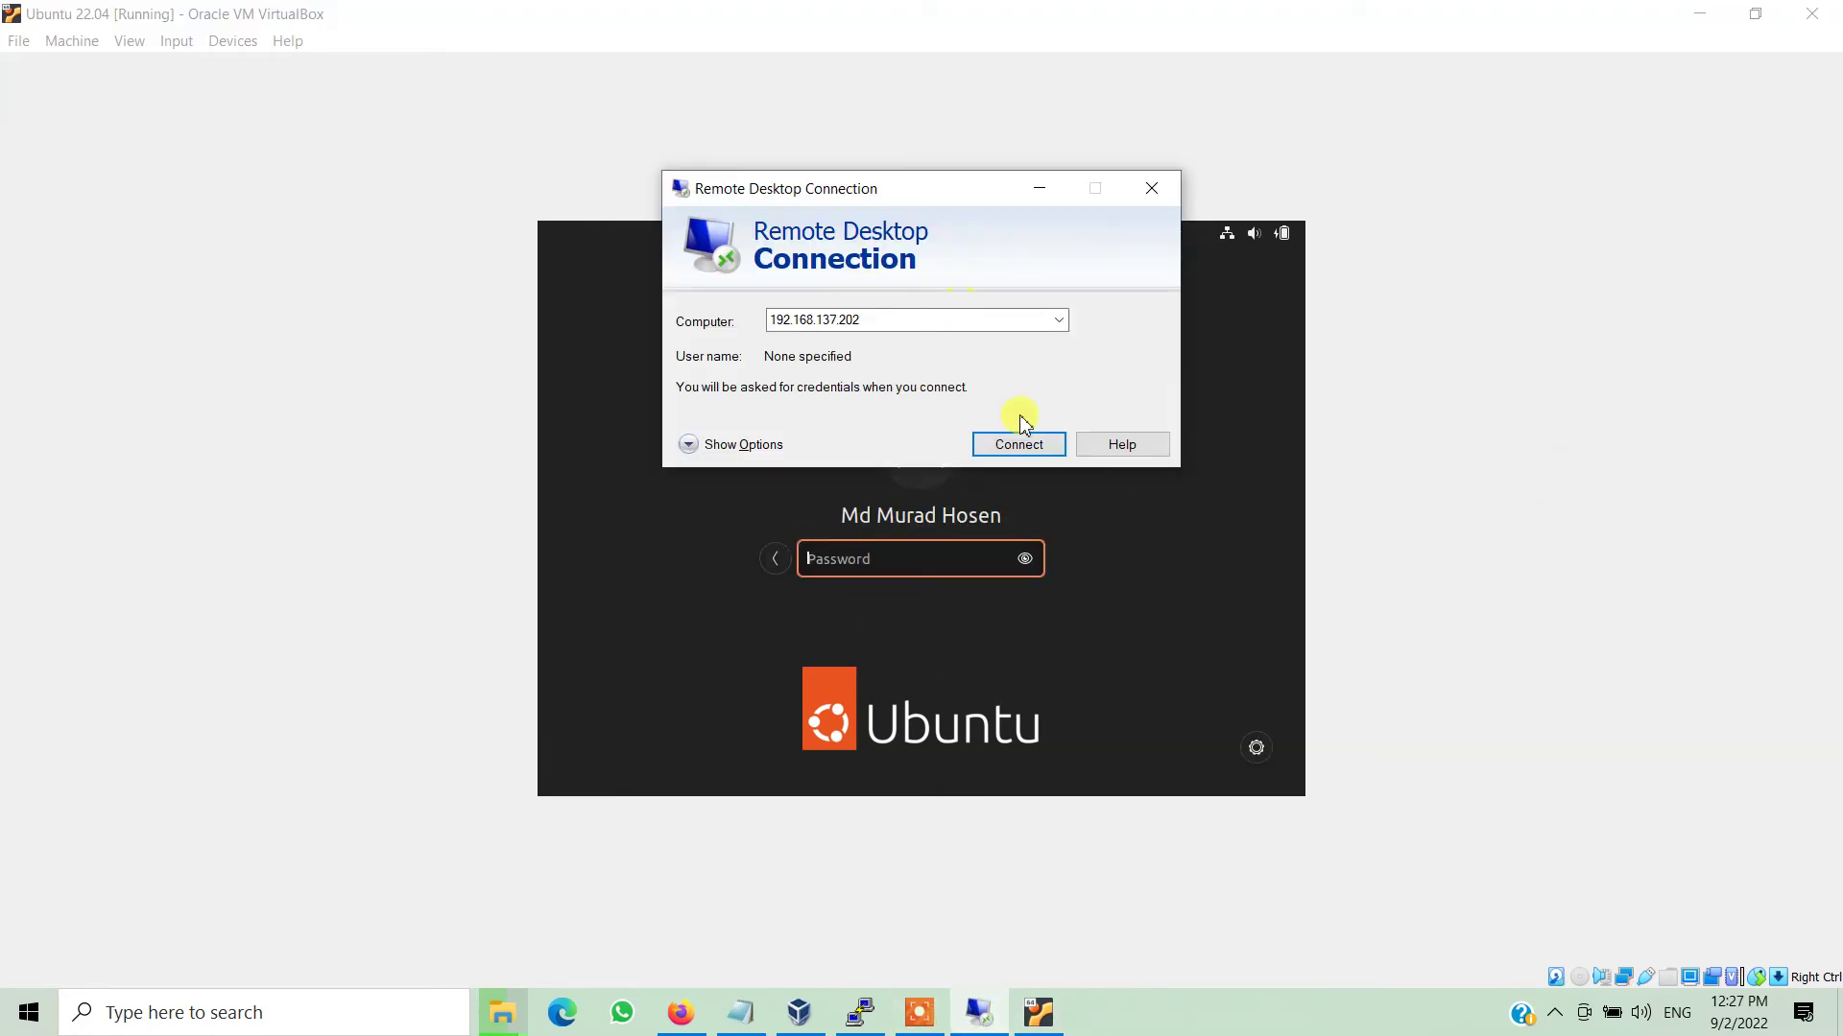
left_click(1018, 444)
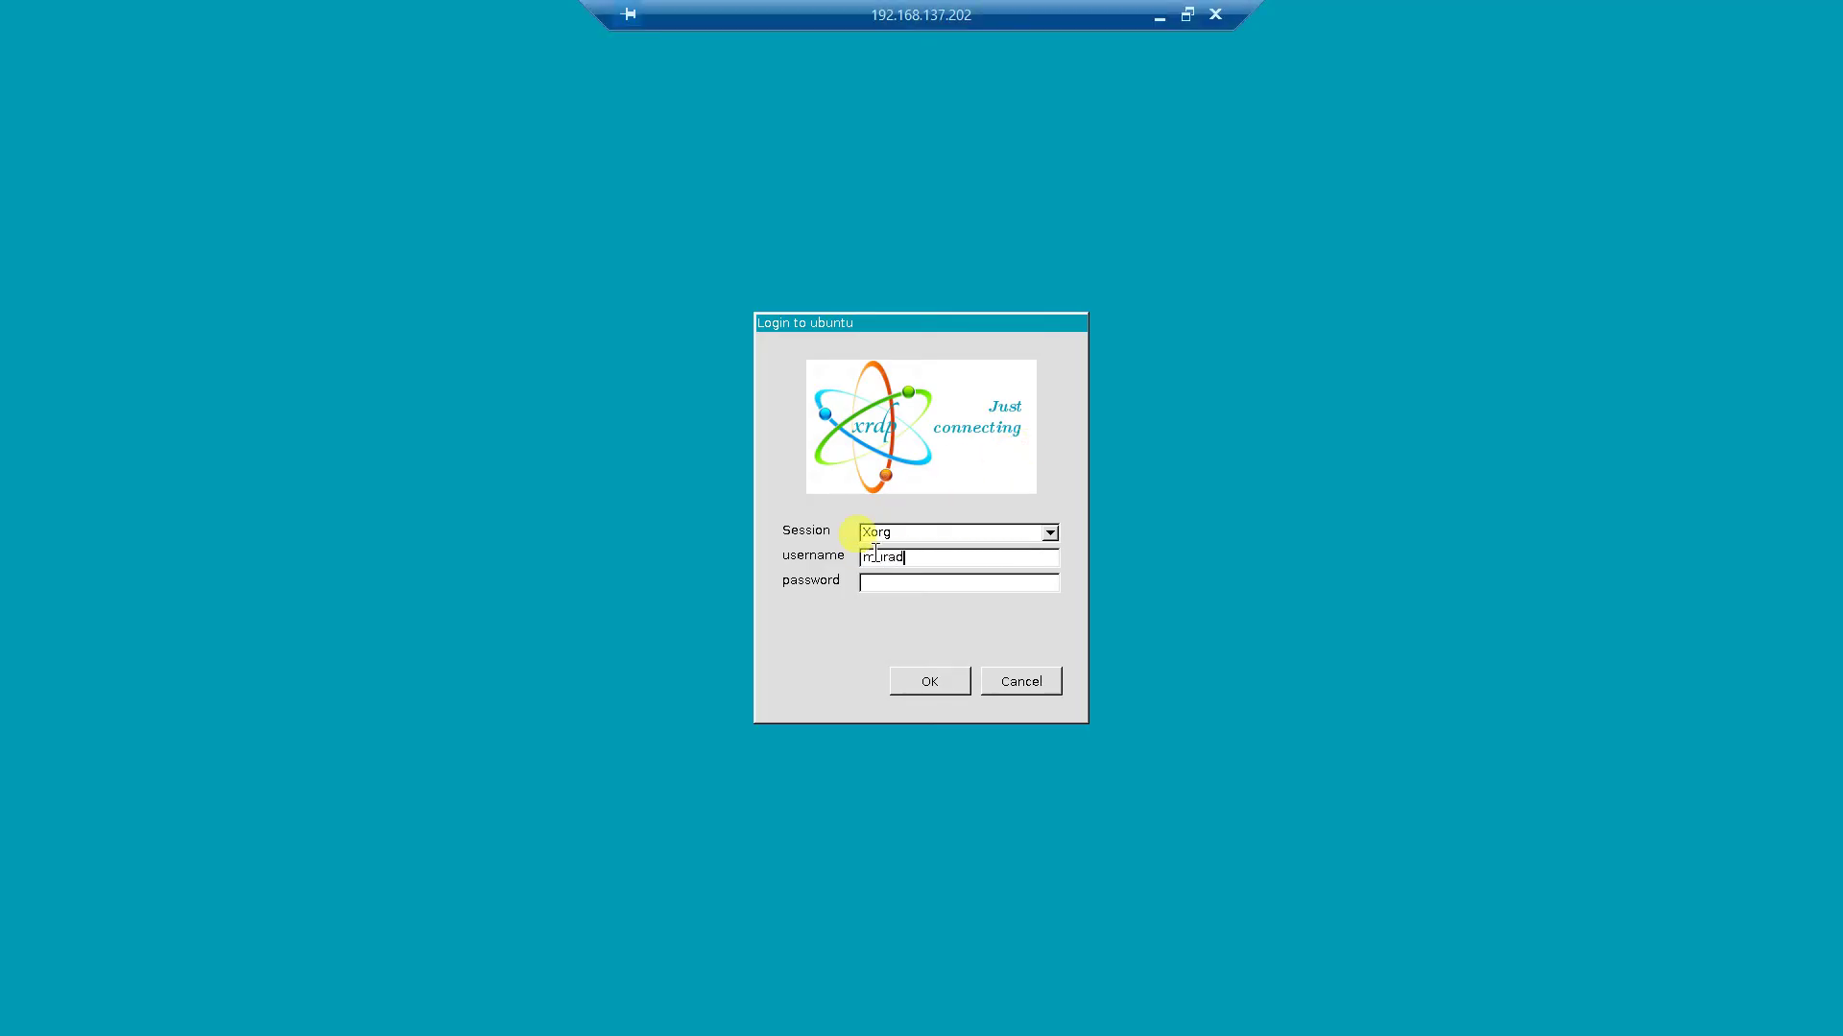
key("Tab")
type("******")
left_click(939, 681)
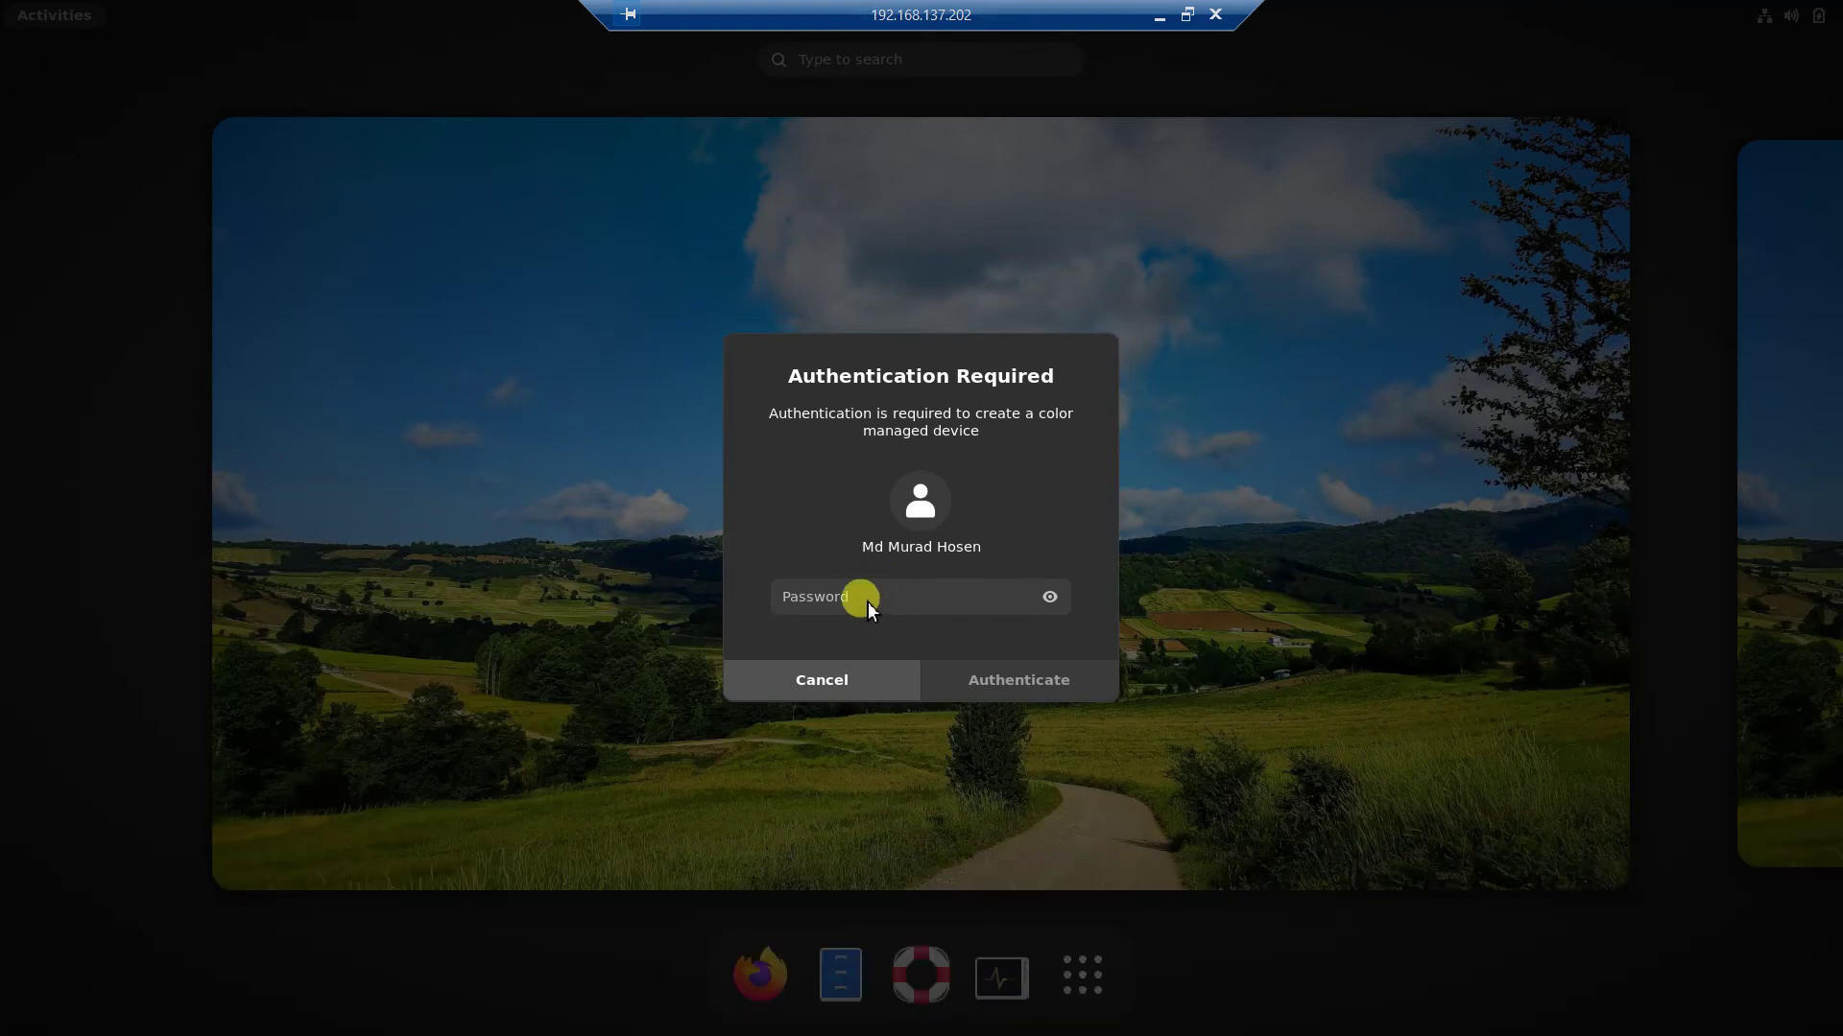
Approve the colour-device authentication prompt with the user's password.
left_click(869, 596)
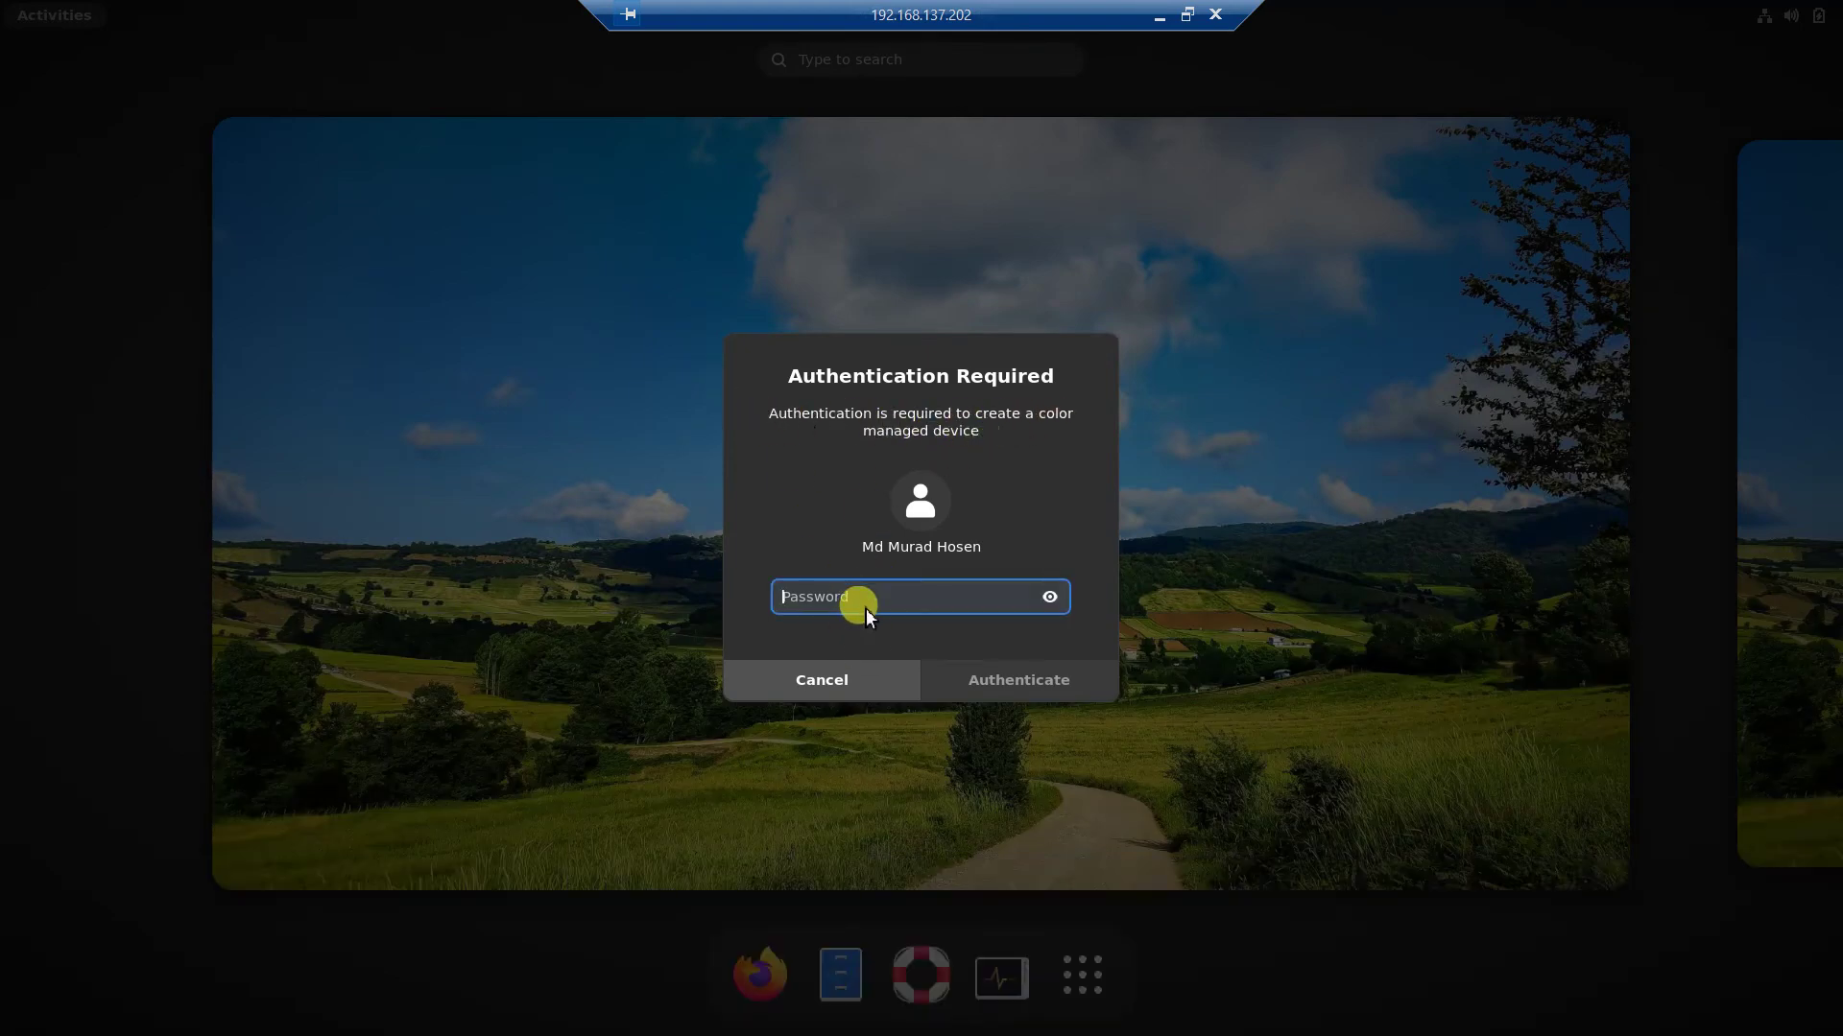
type("*")
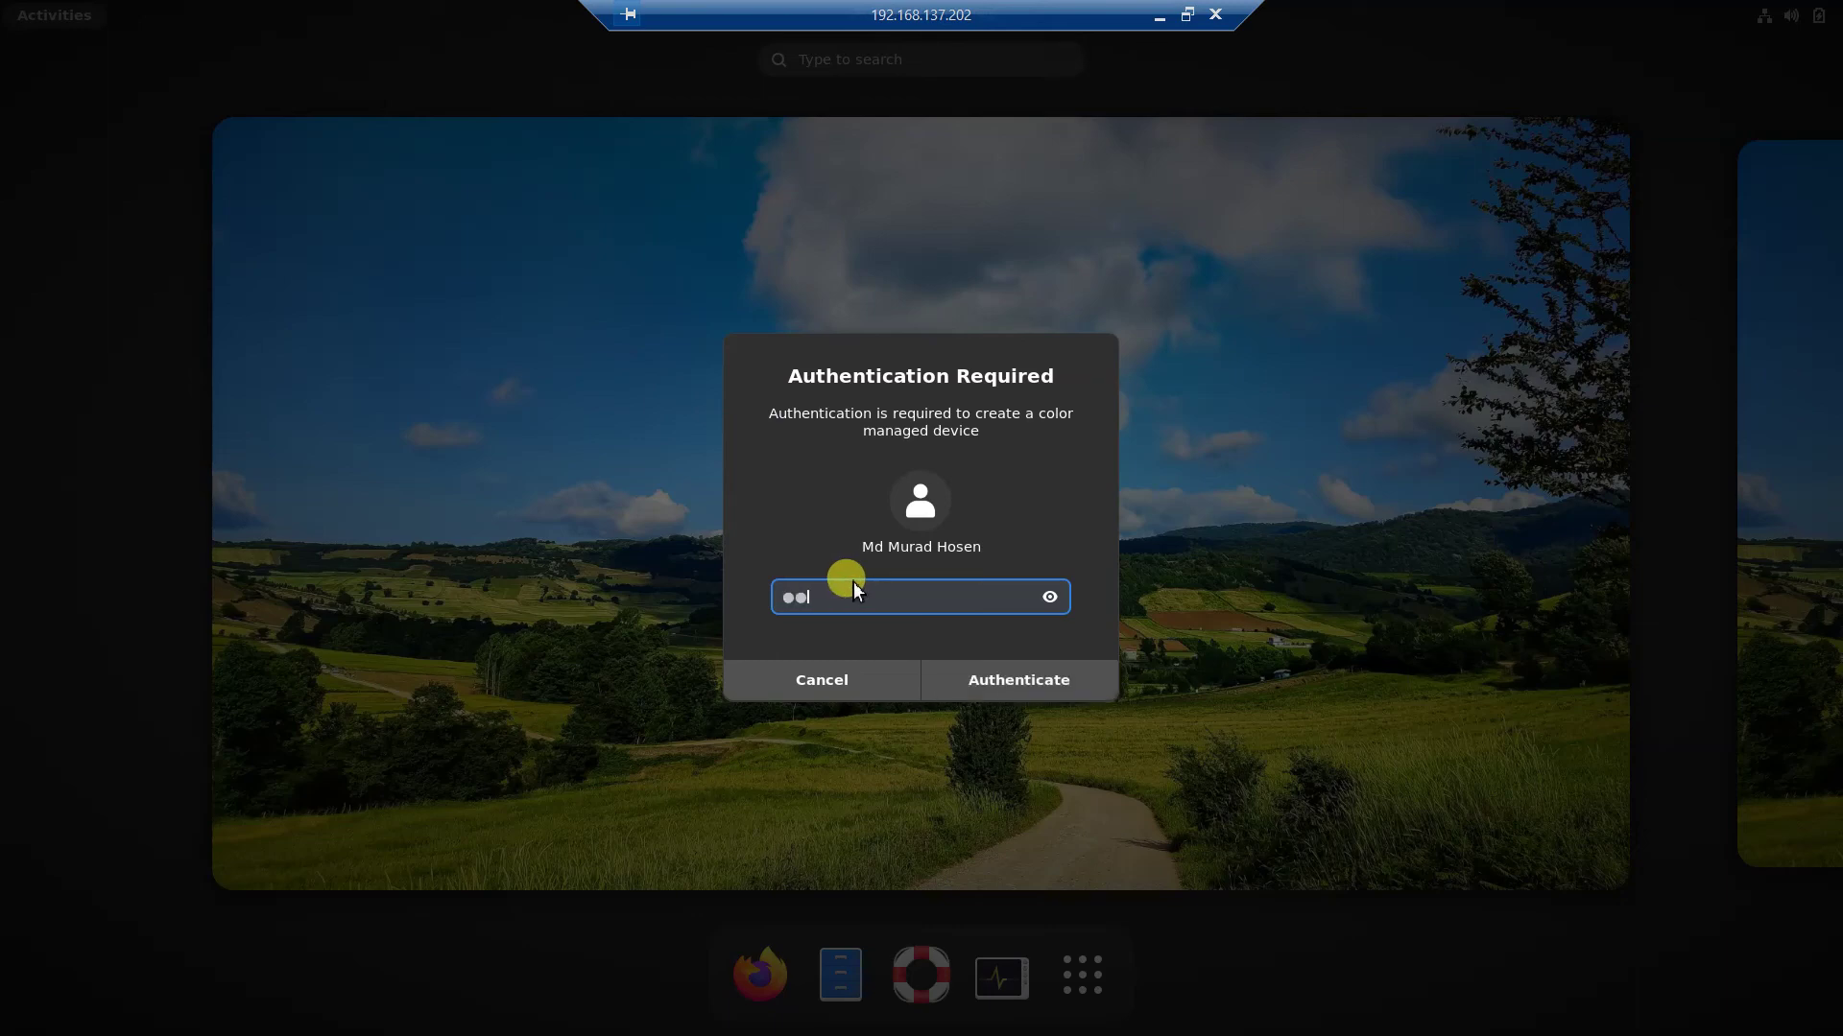
type("******")
left_click(977, 666)
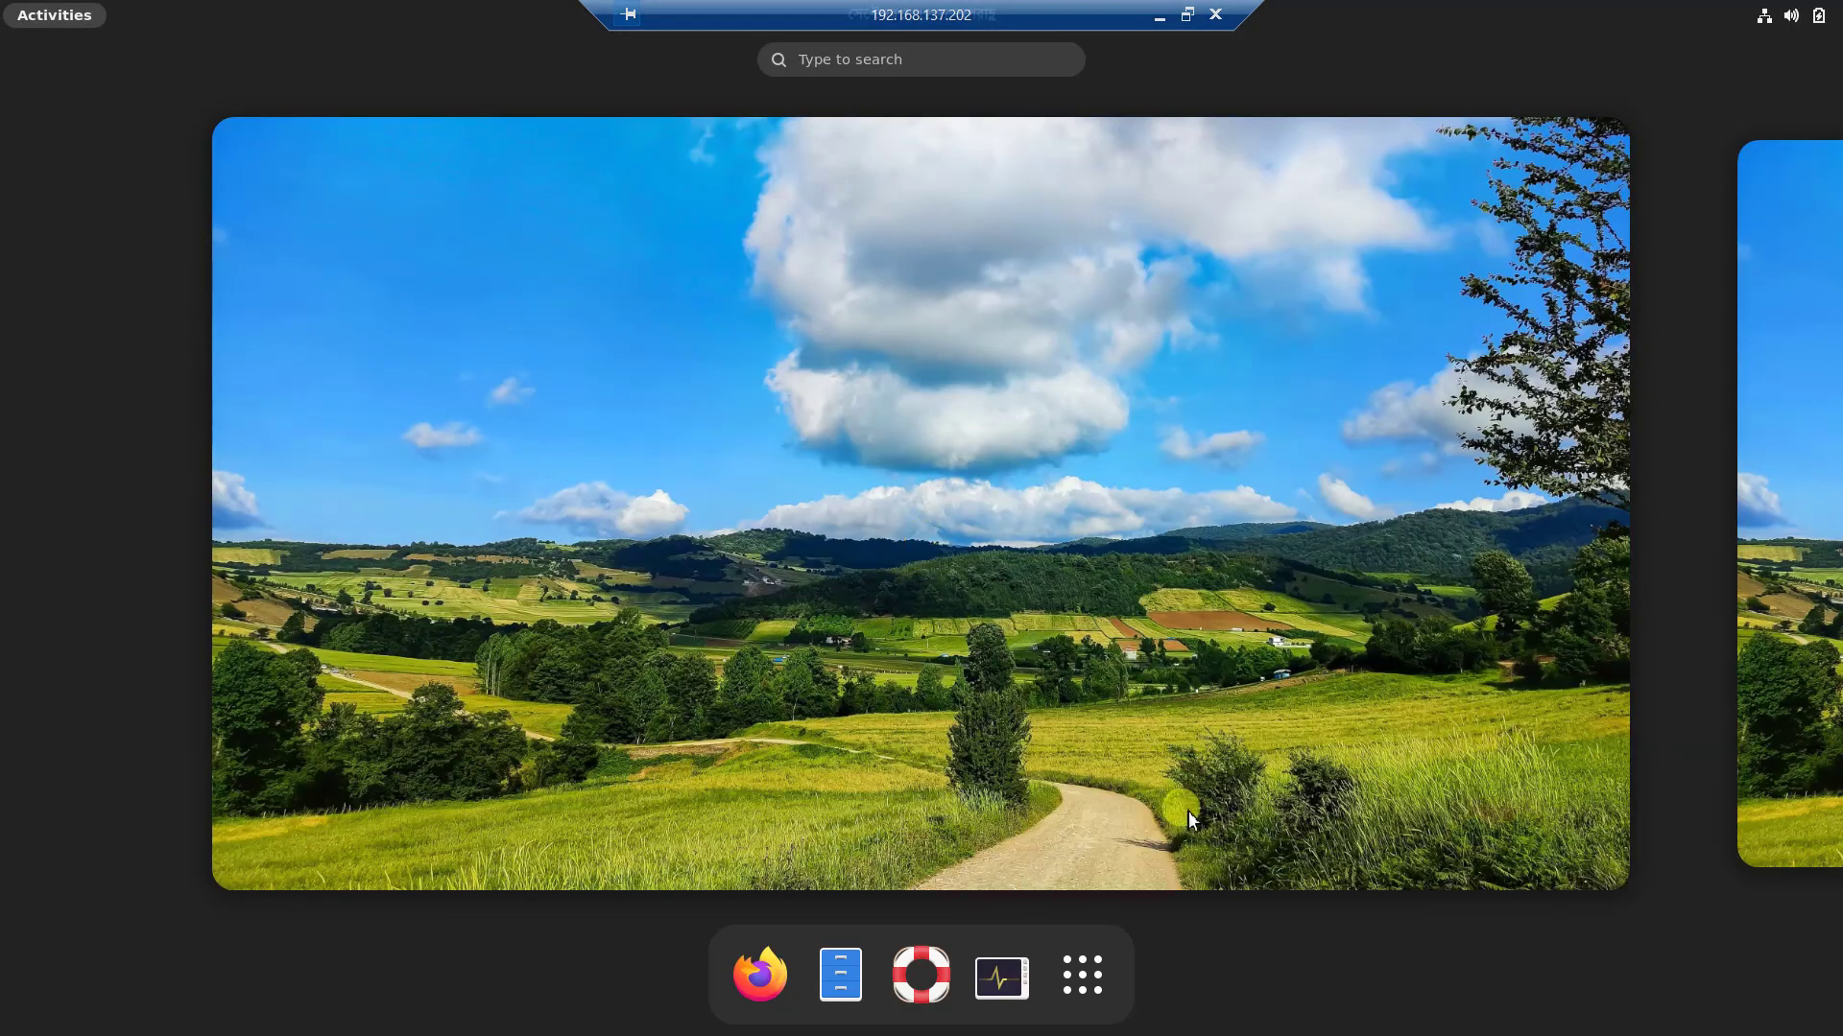
Launch System Monitor from the dock and view its Resources and File Systems tabs.
left_click(1002, 976)
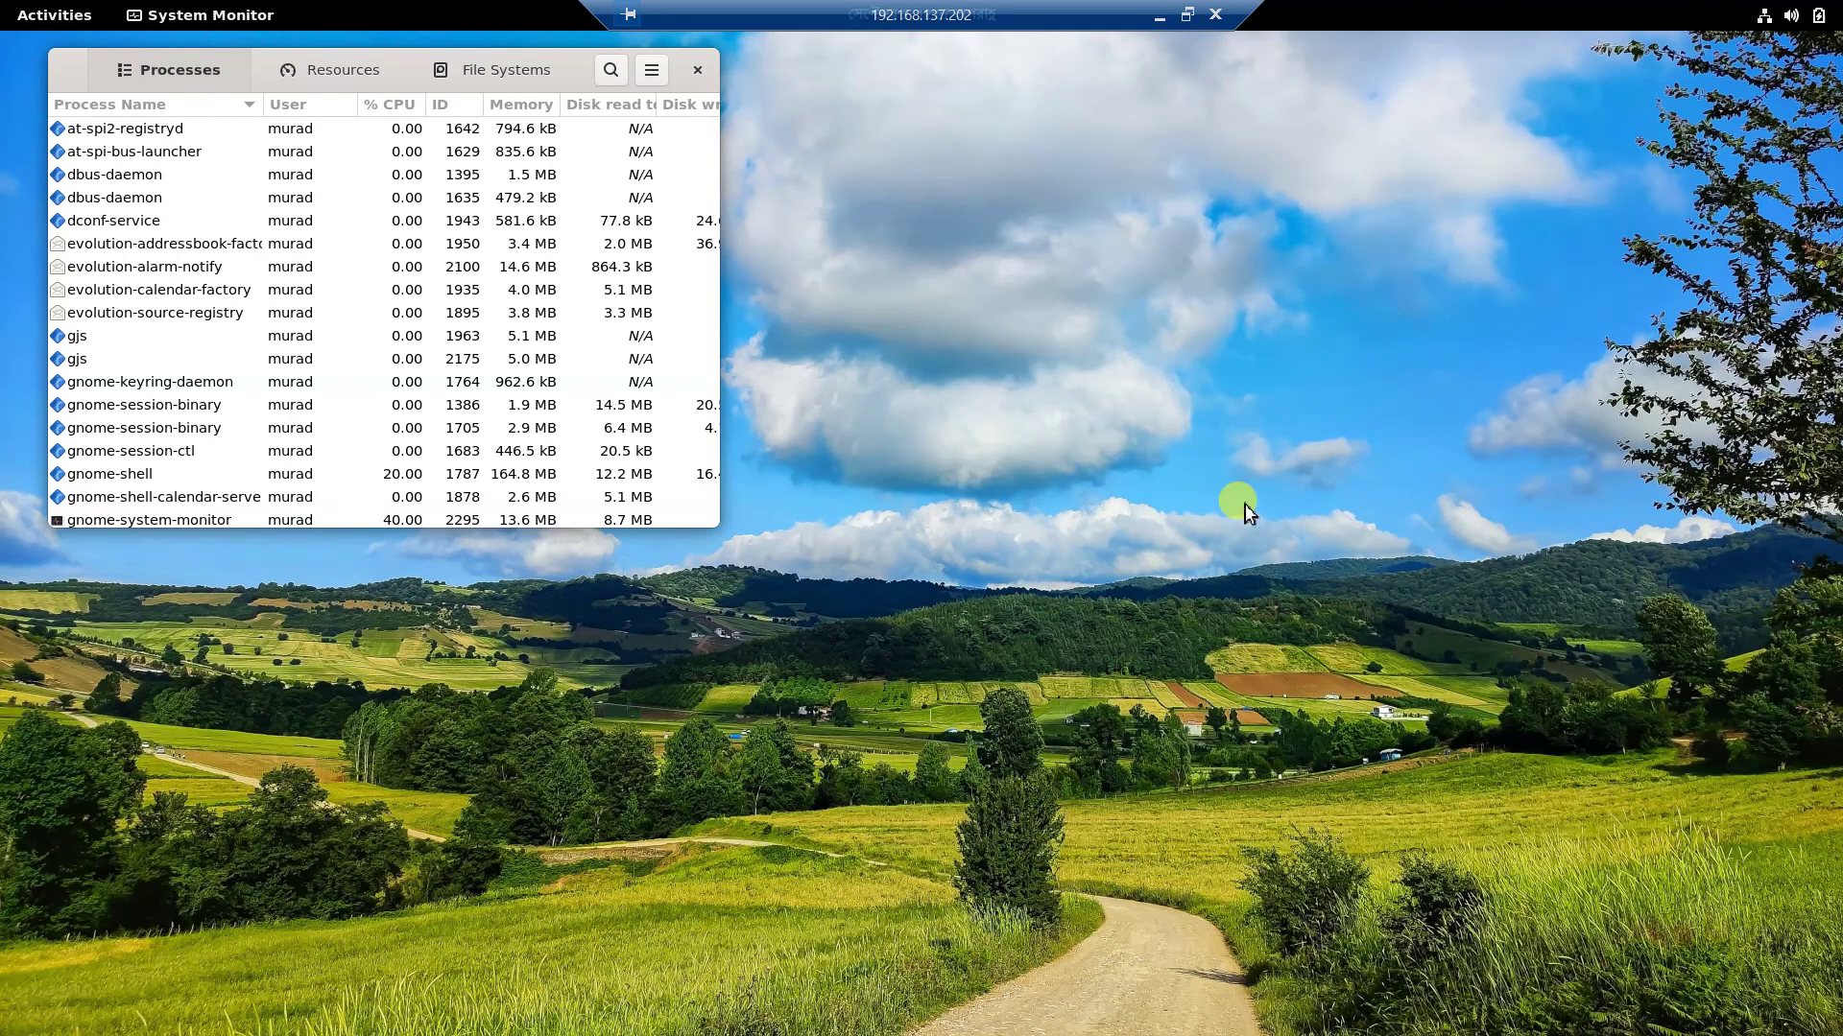
left_click(346, 69)
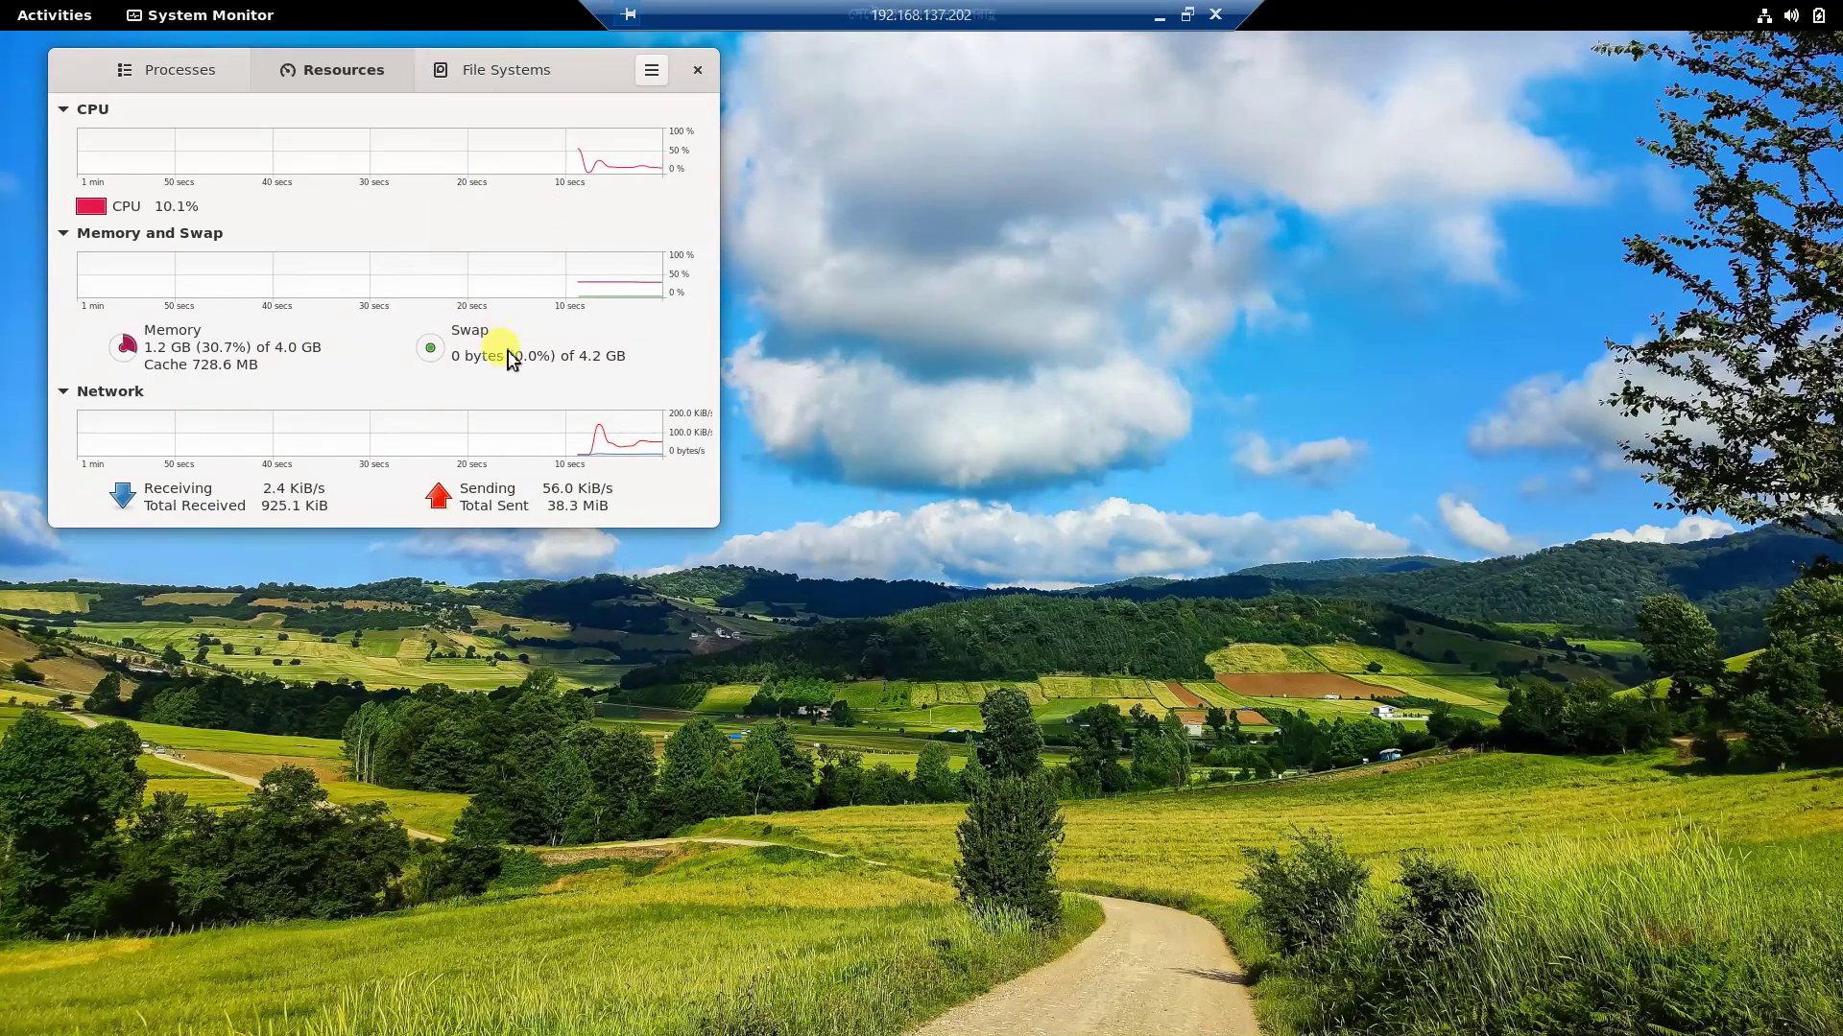
left_click(464, 67)
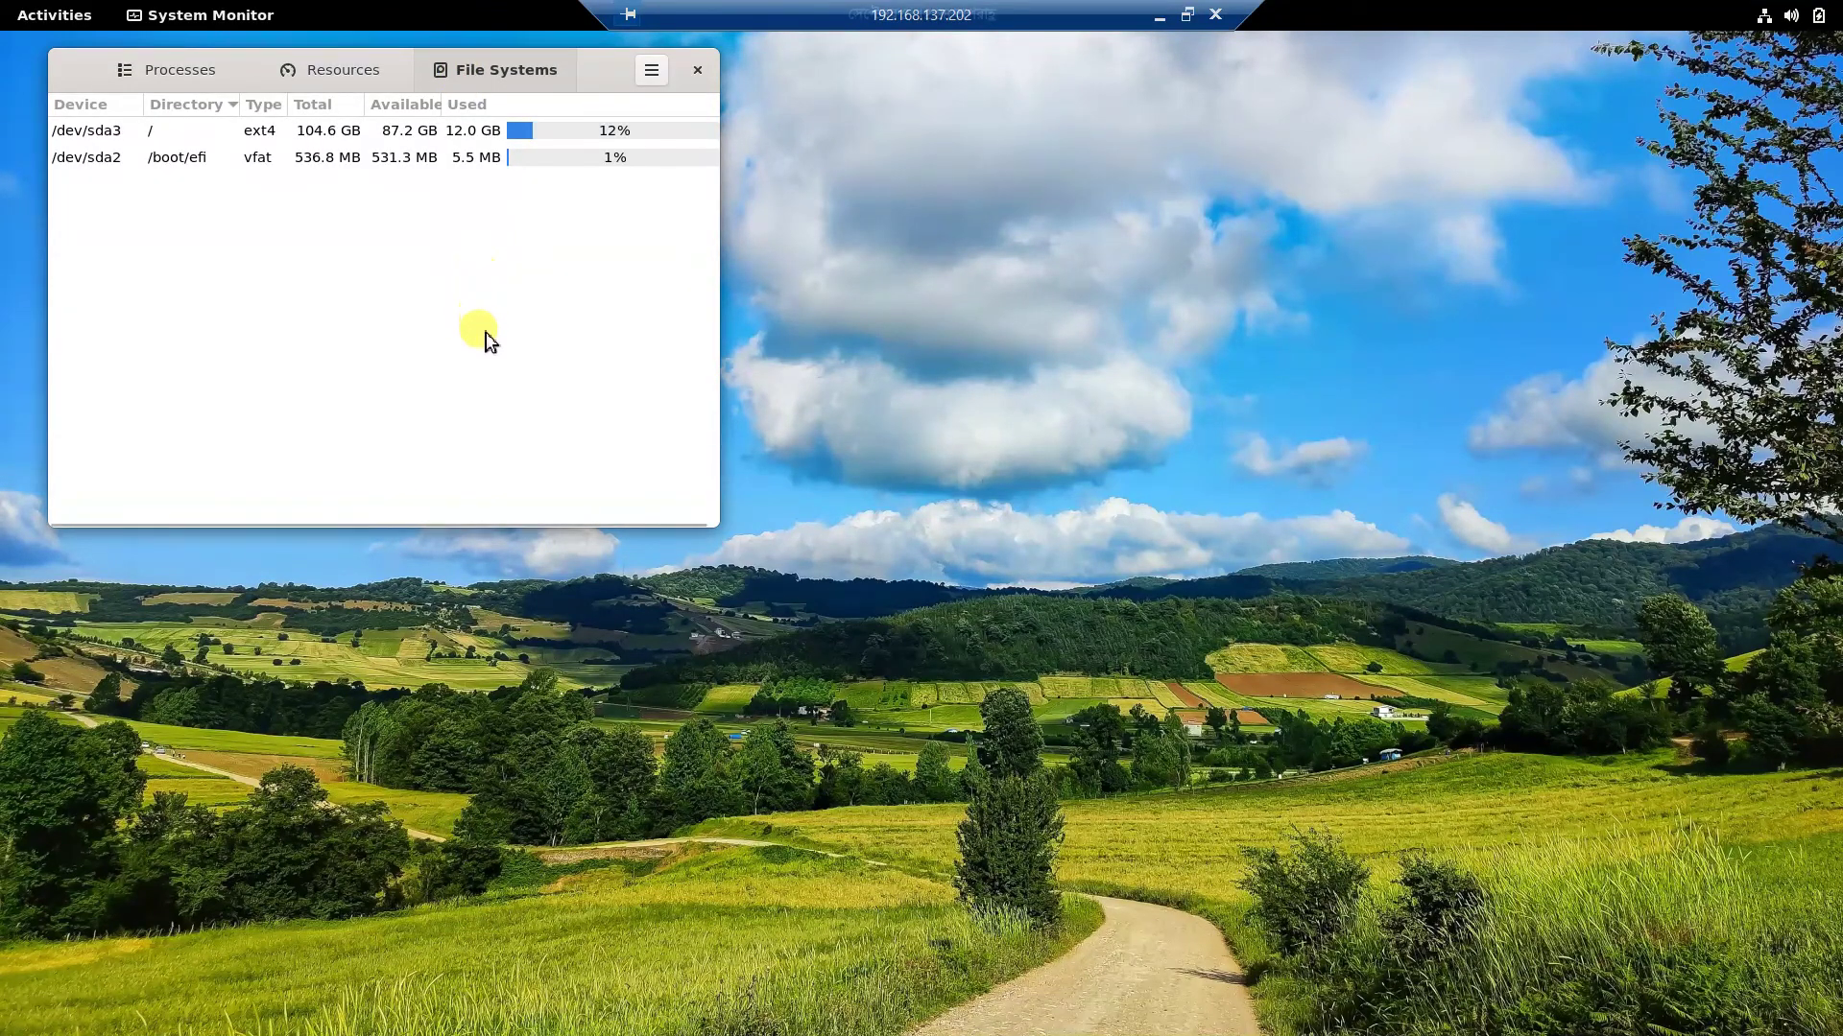
Return to the Processes tab and scroll through the running processes list.
left_click(196, 70)
scroll(341, 424, "down", 10)
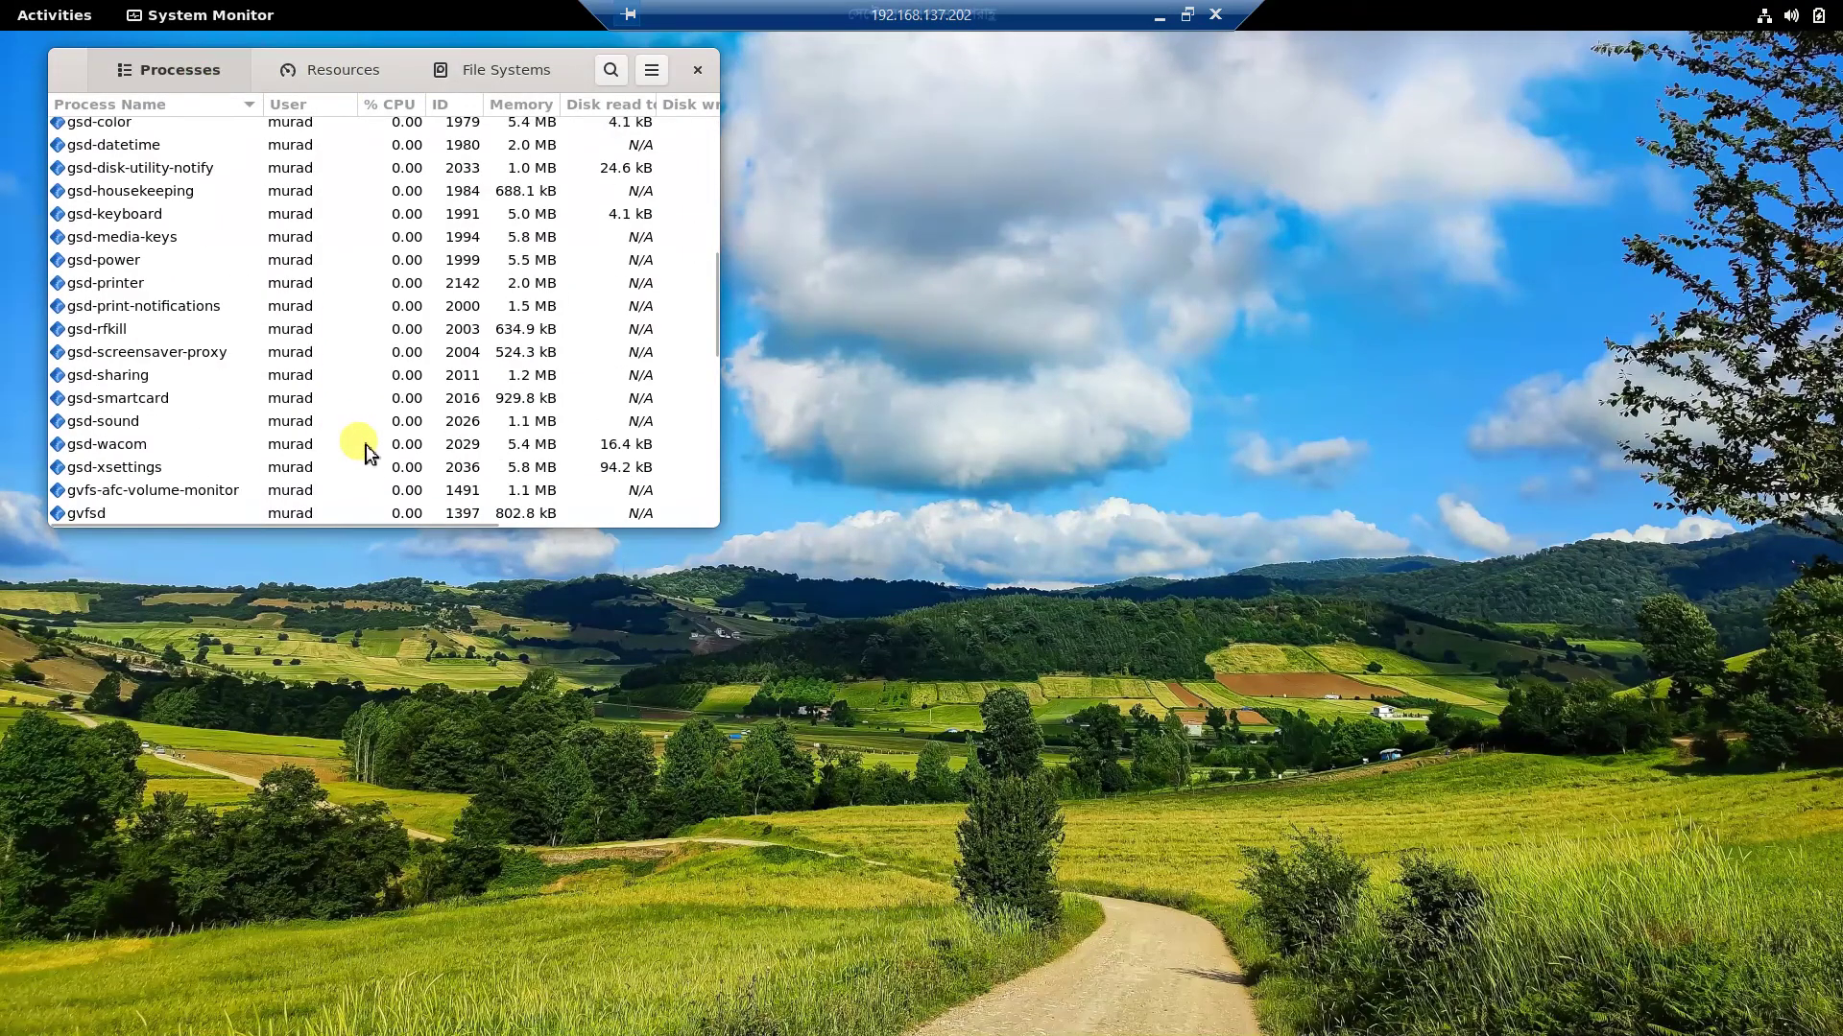
scroll(375, 458, "down", 5)
scroll(374, 459, "up", 10)
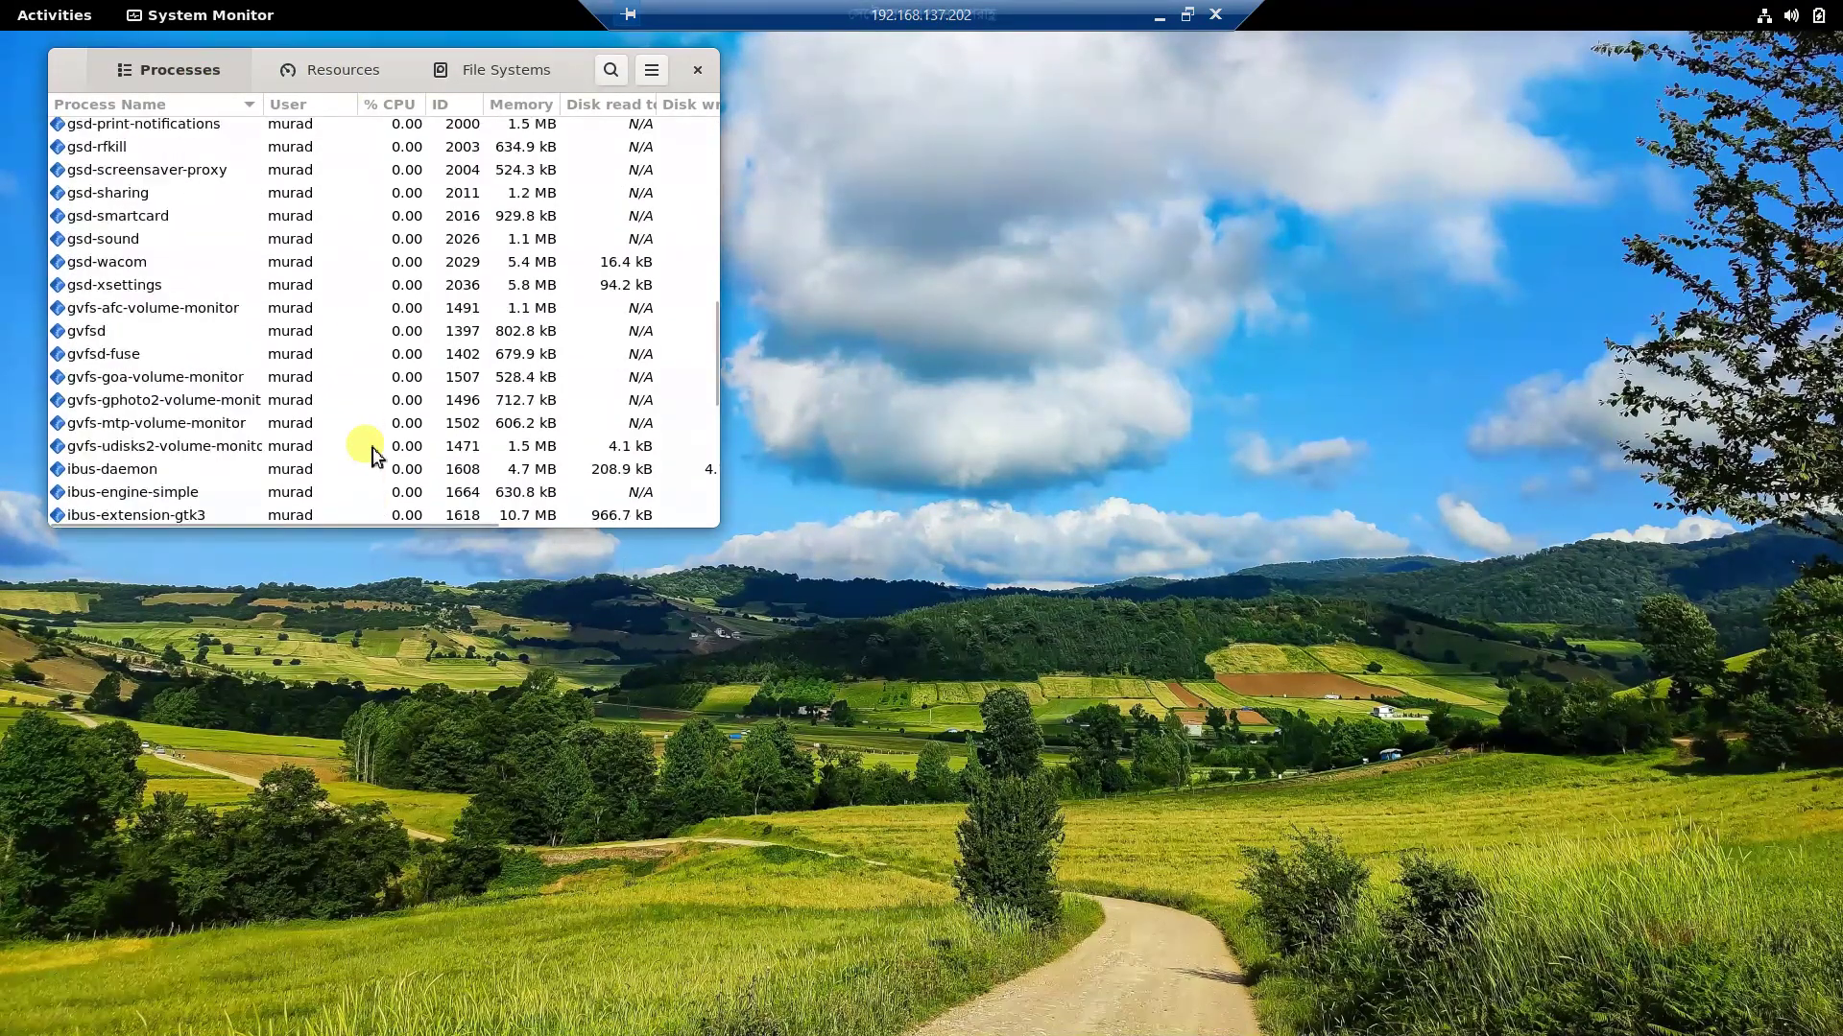
scroll(370, 451, "up", 5)
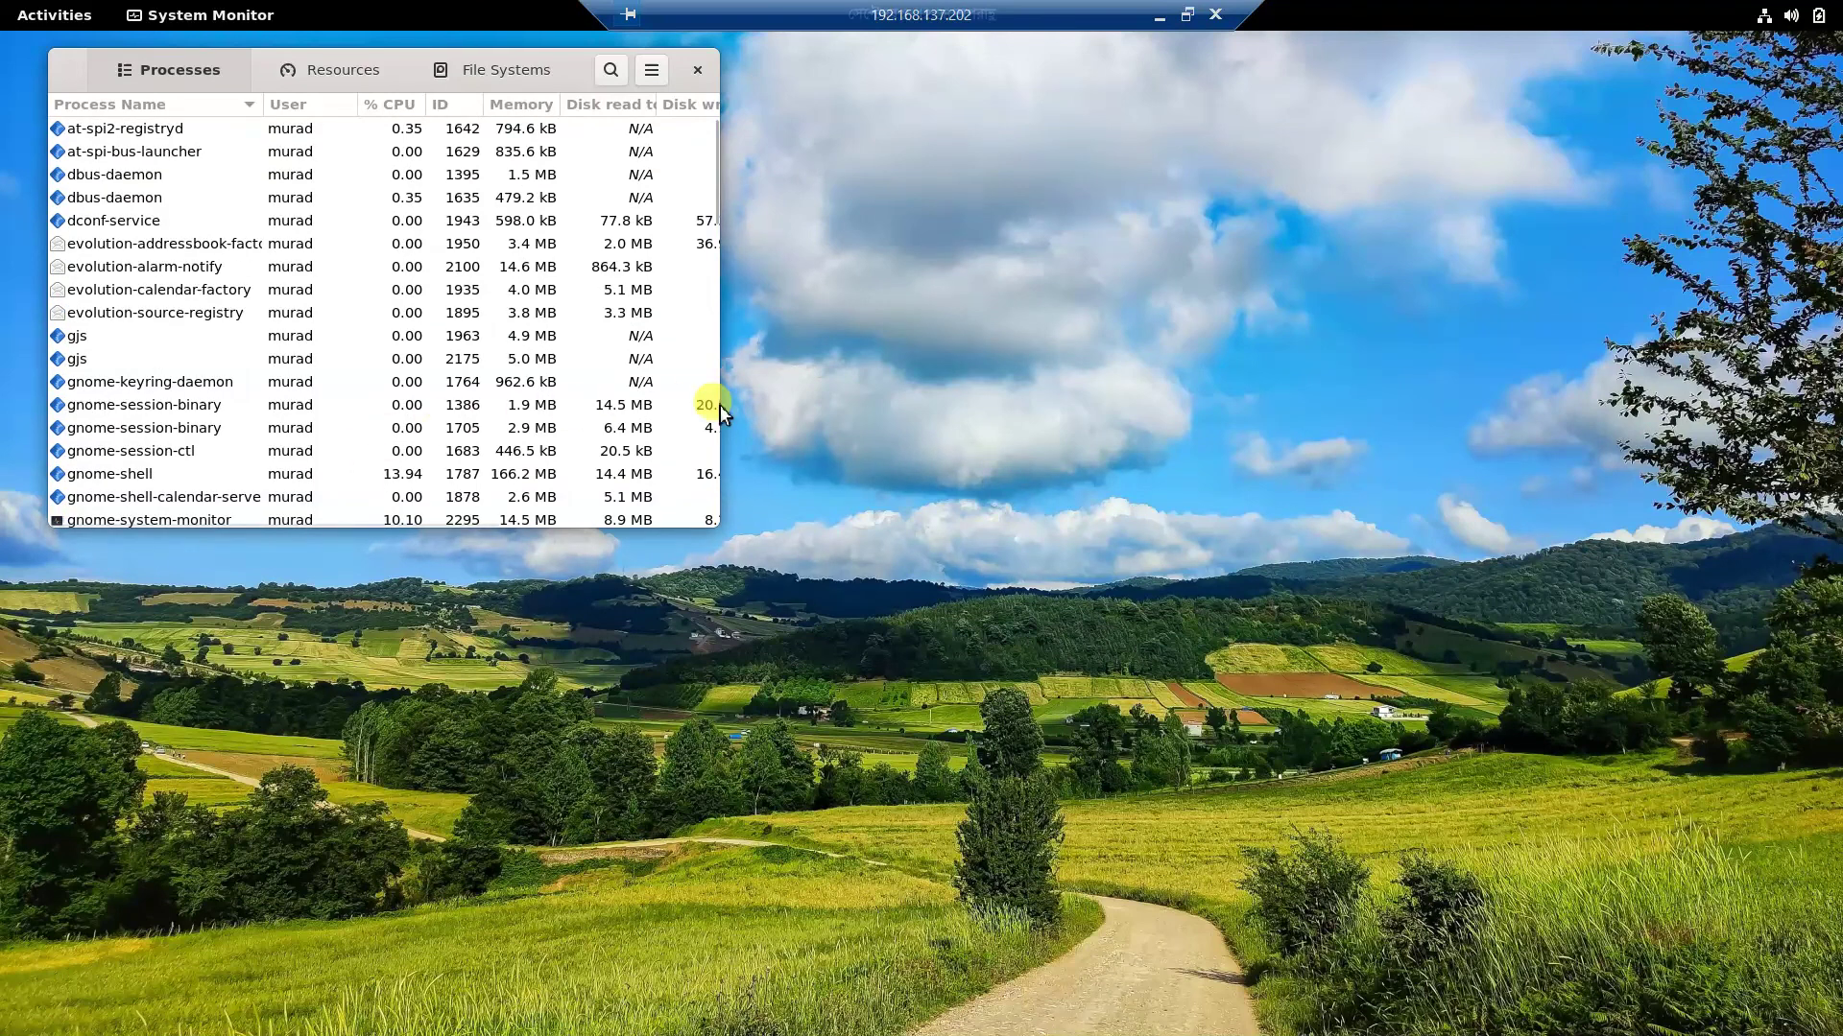
scroll(154, 230, "down", 2)
scroll(182, 316, "up", 2)
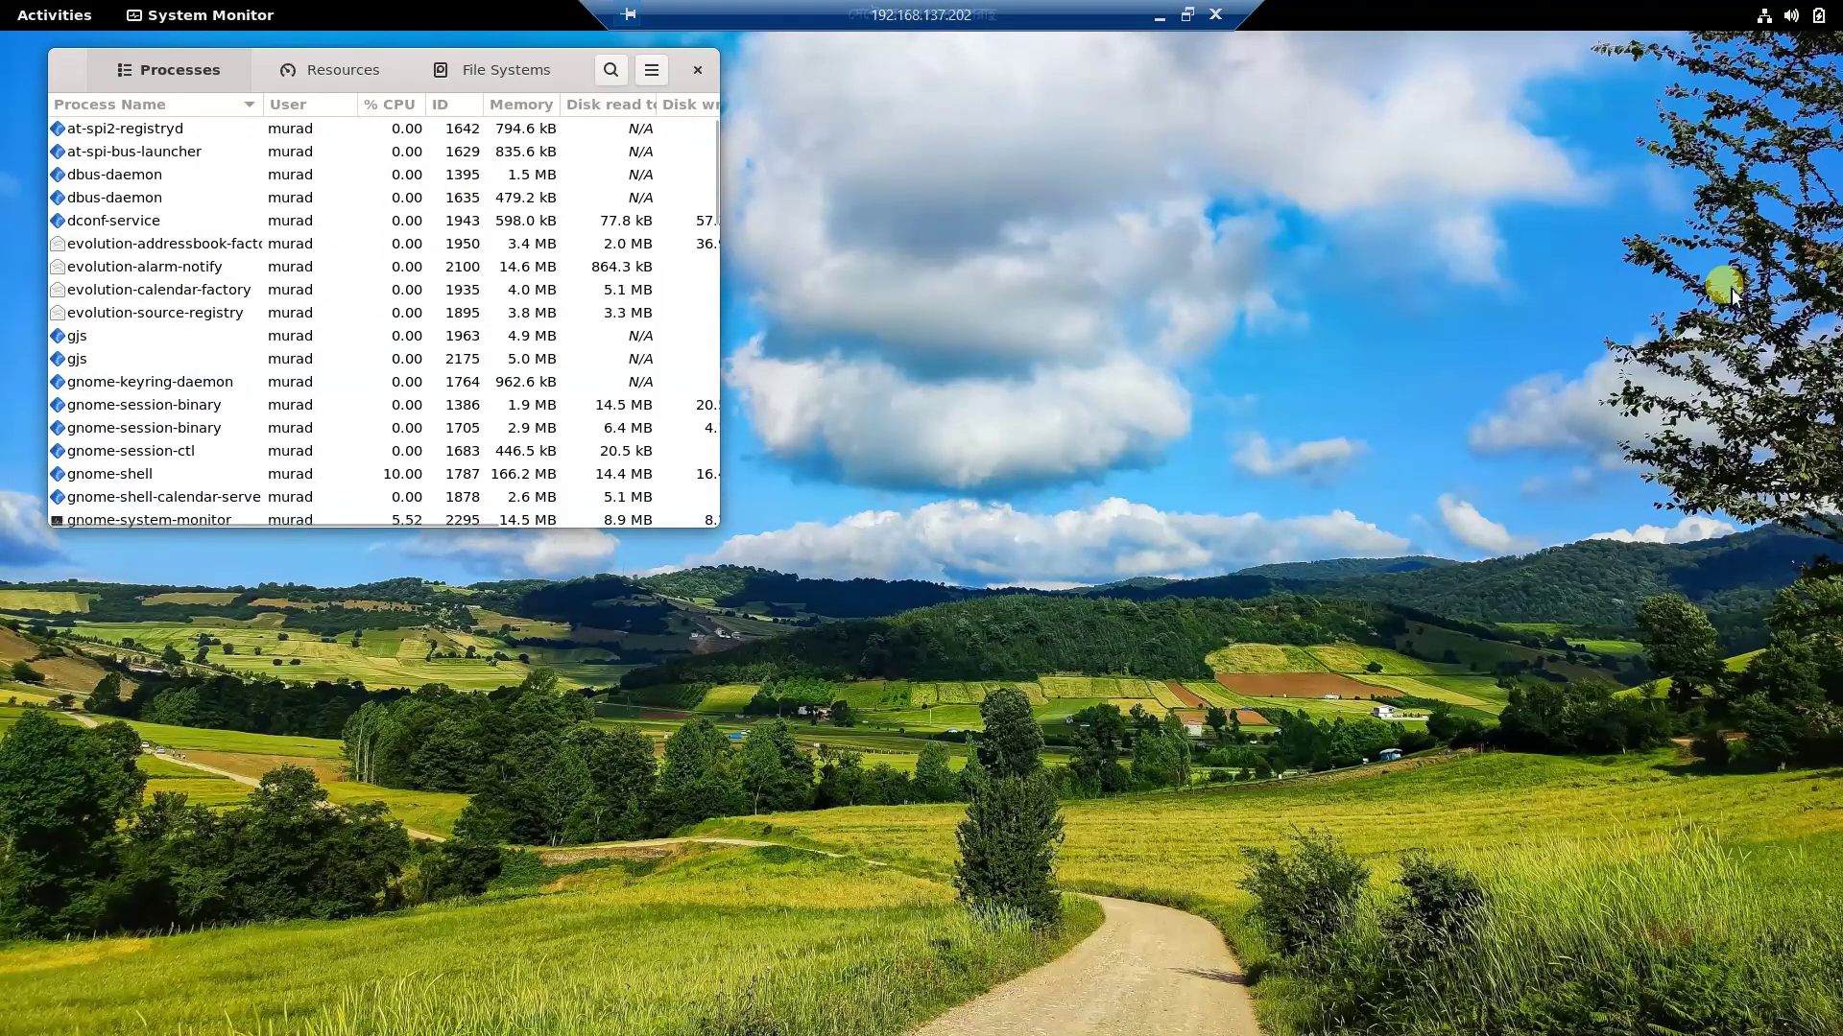
left_click(1791, 15)
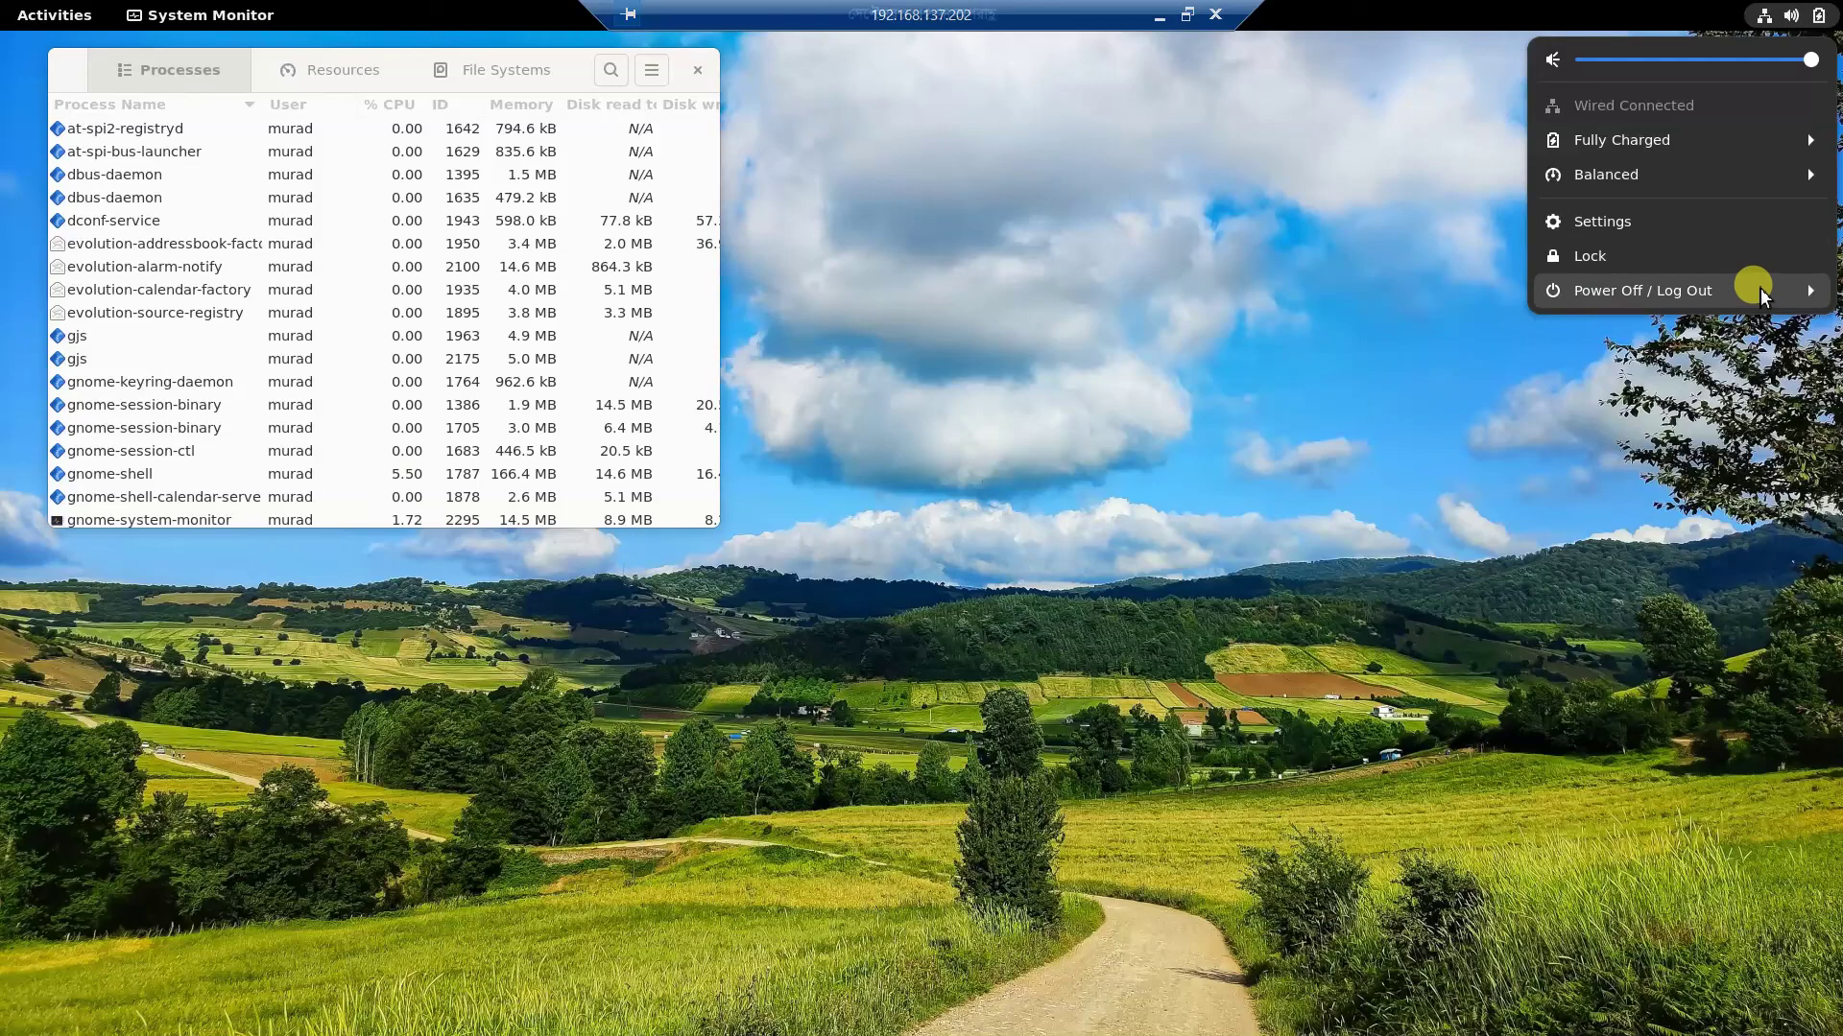
Lock the remote session, then log in on the VirtualBox VM console with its password.
left_click(1724, 257)
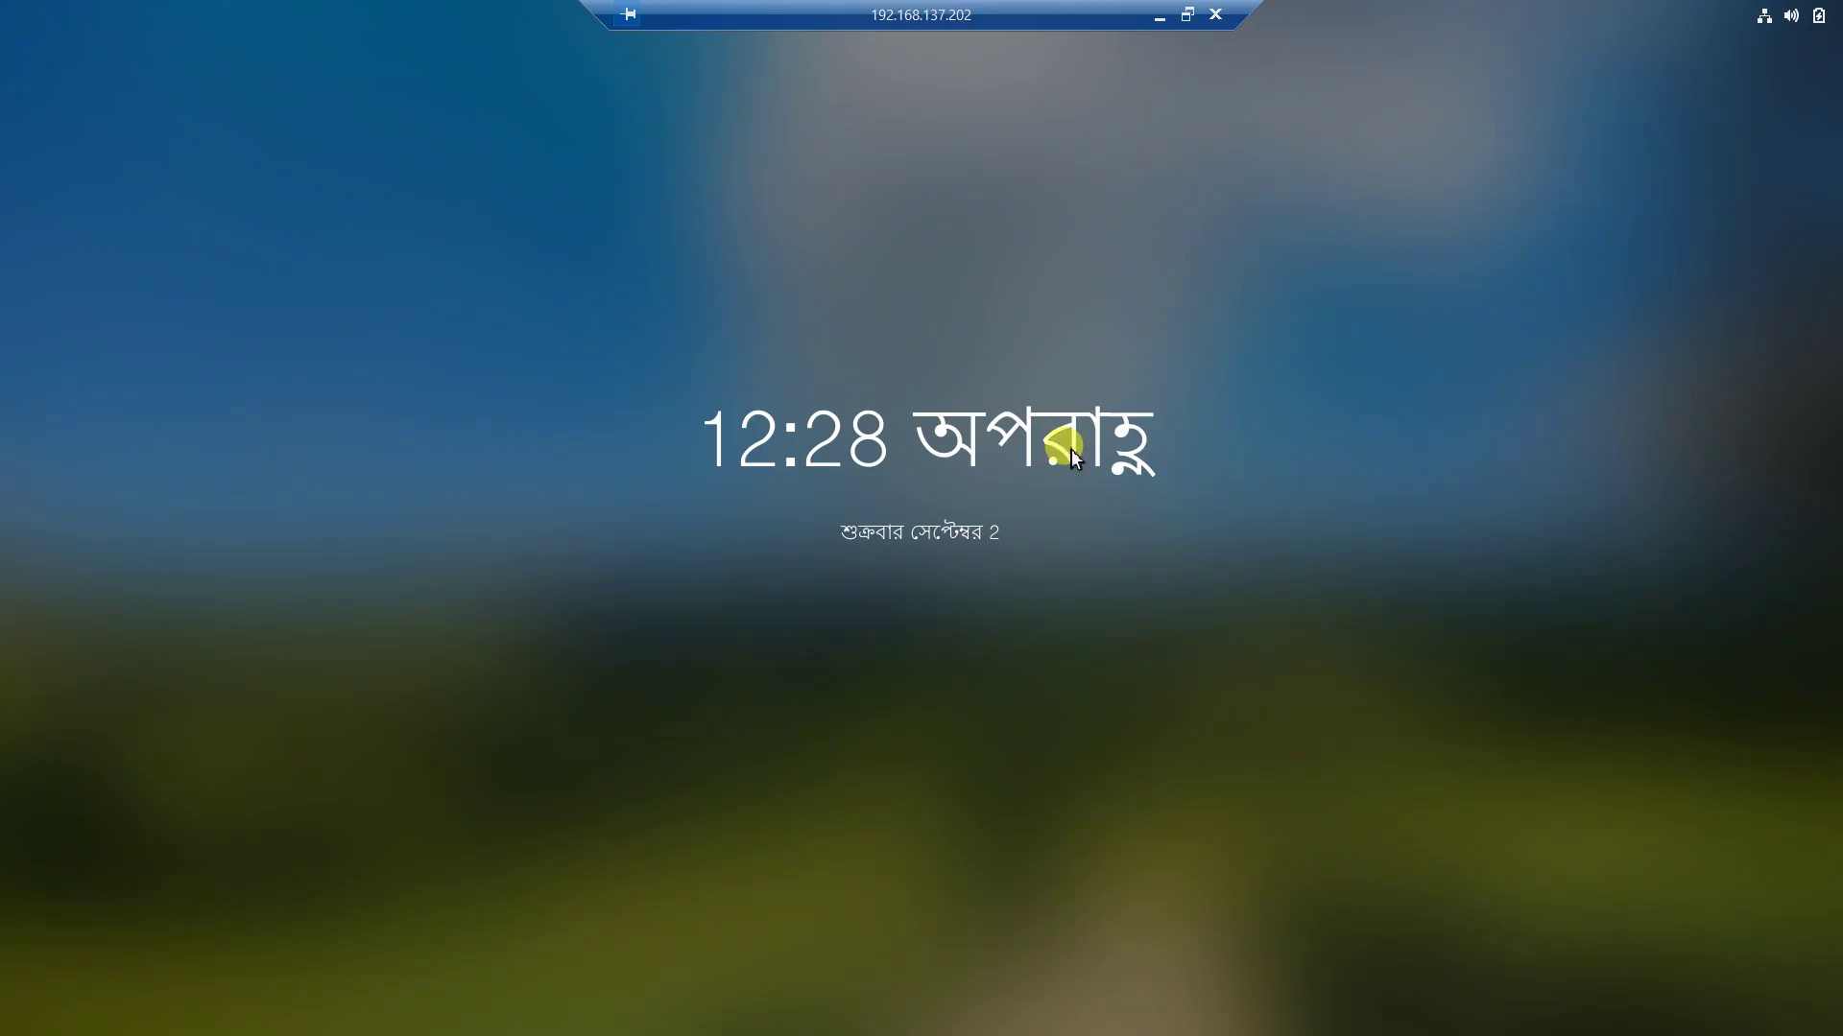
left_click(1158, 16)
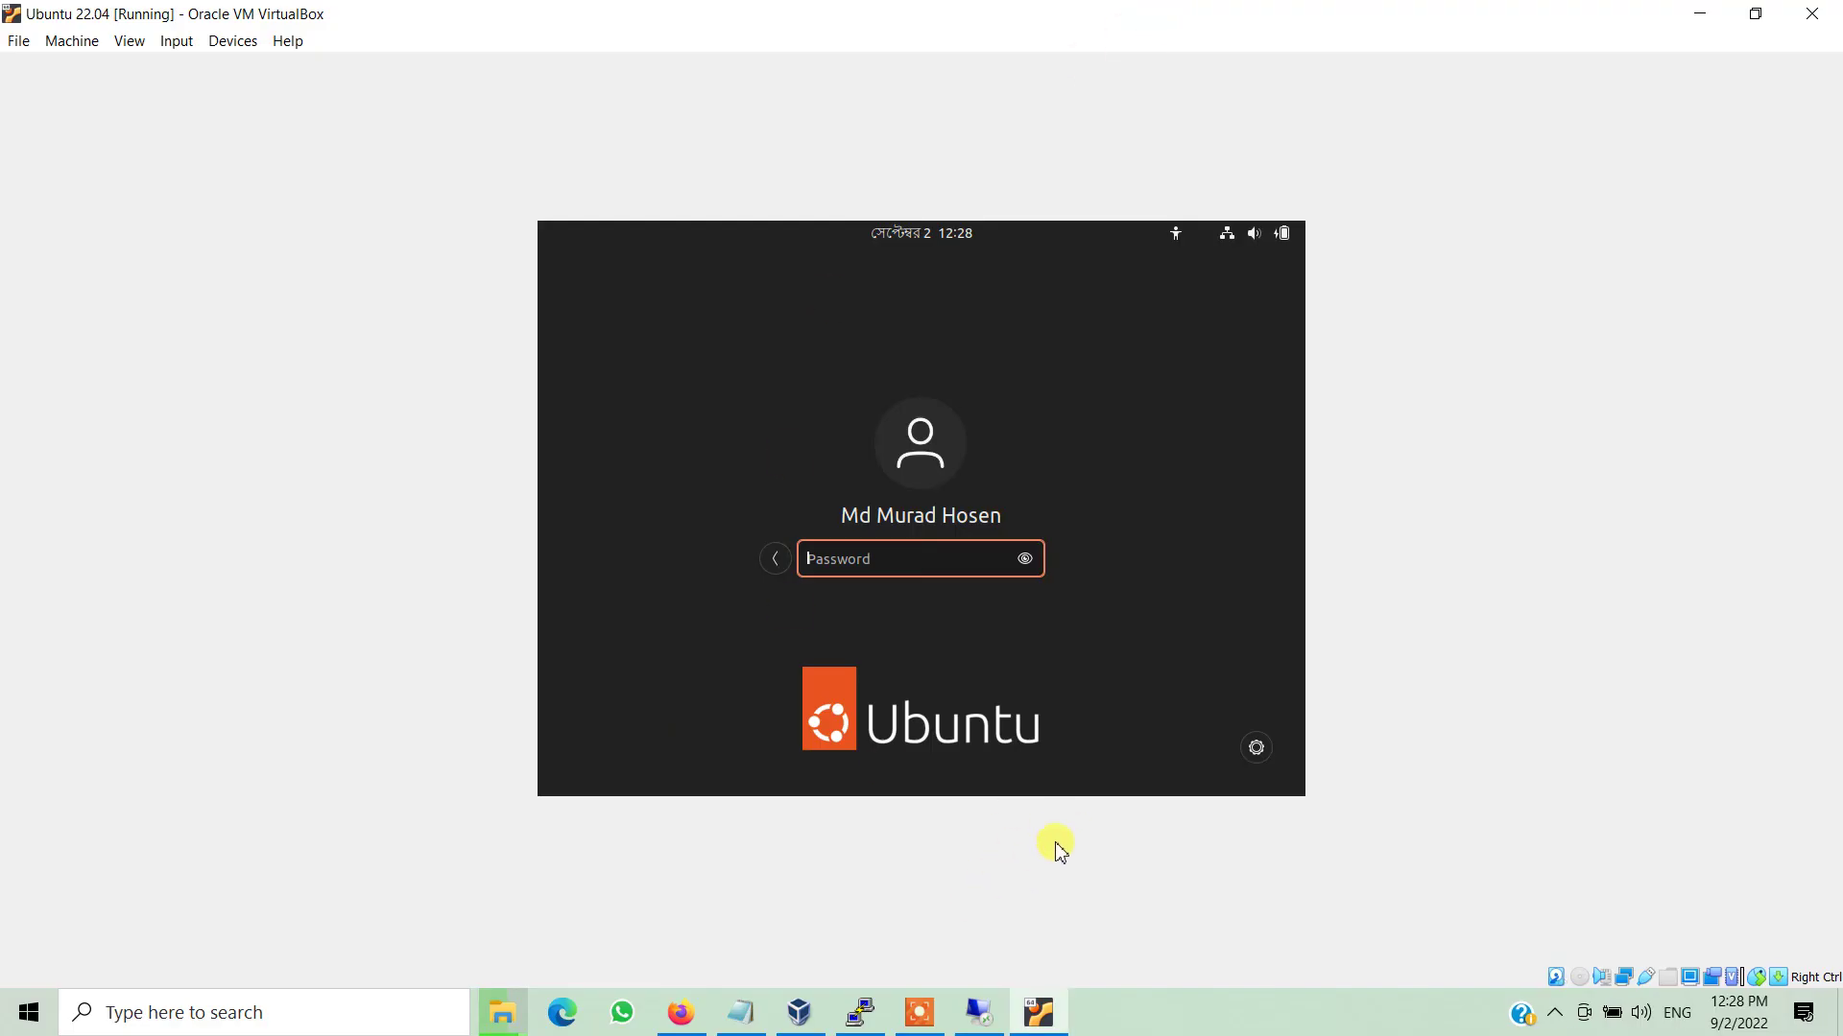
left_click(844, 542)
type("12345")
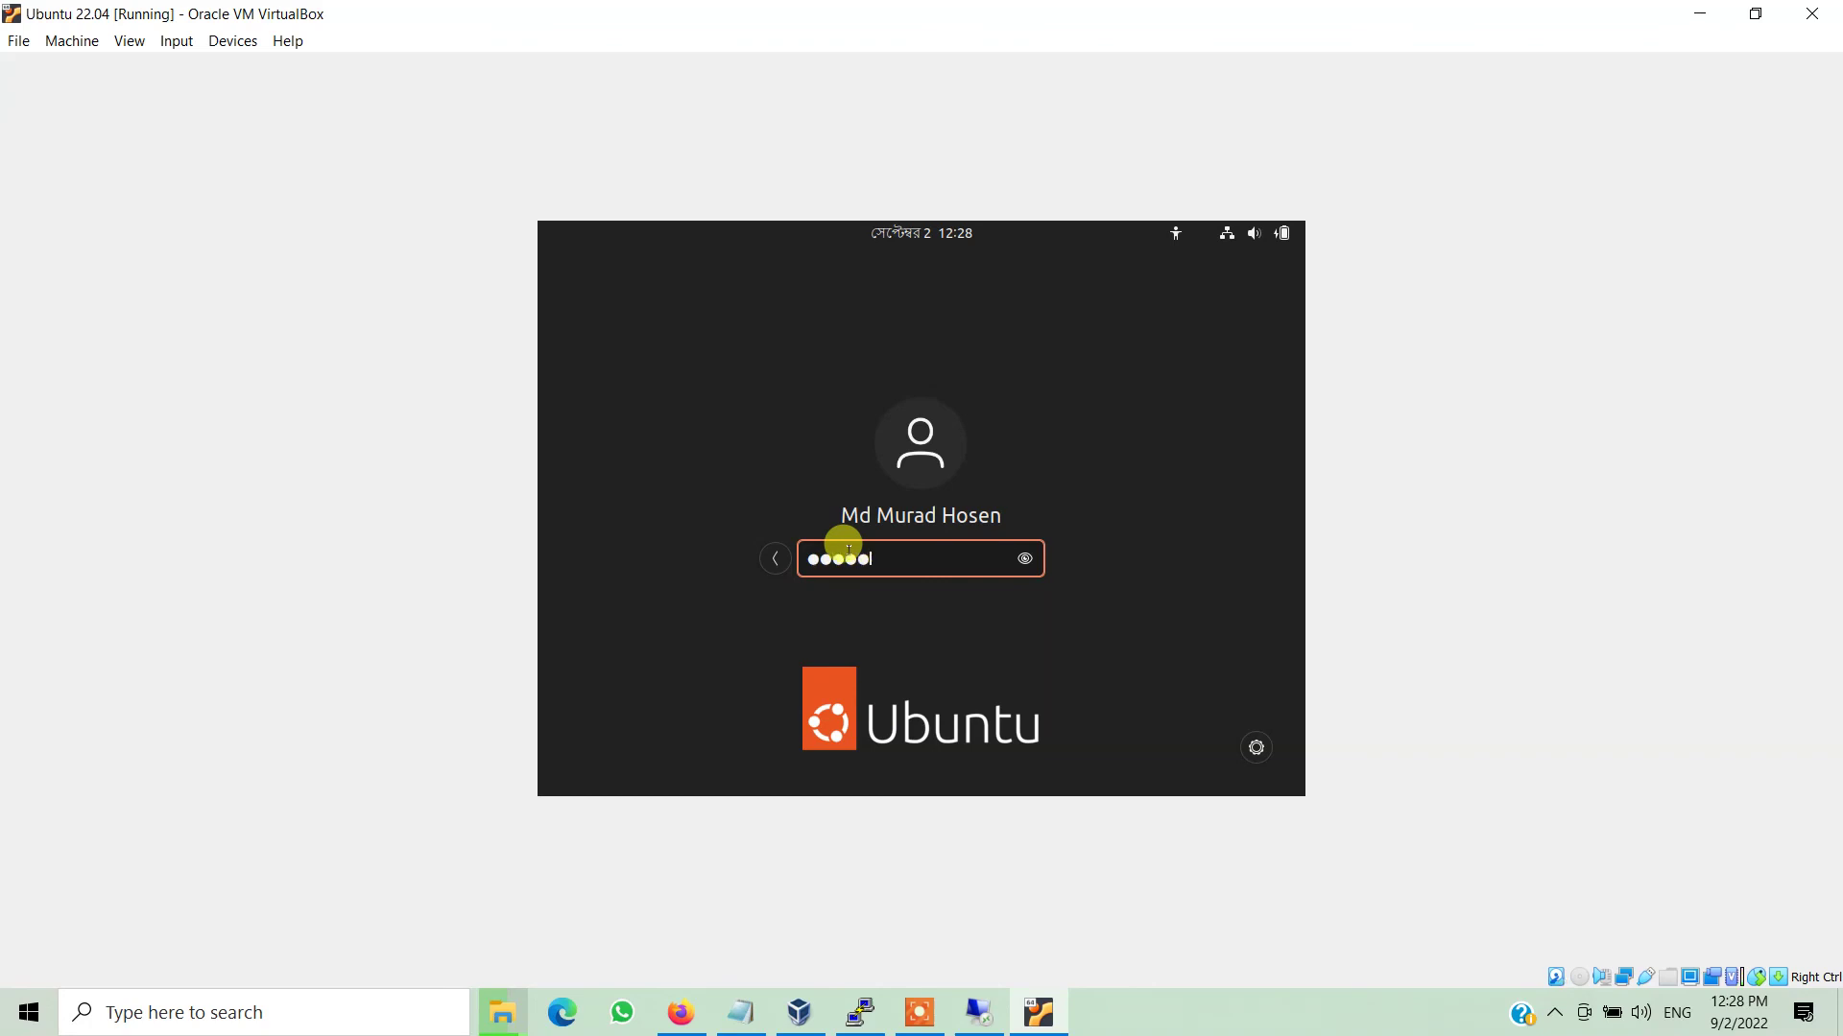
type("6")
key("Return")
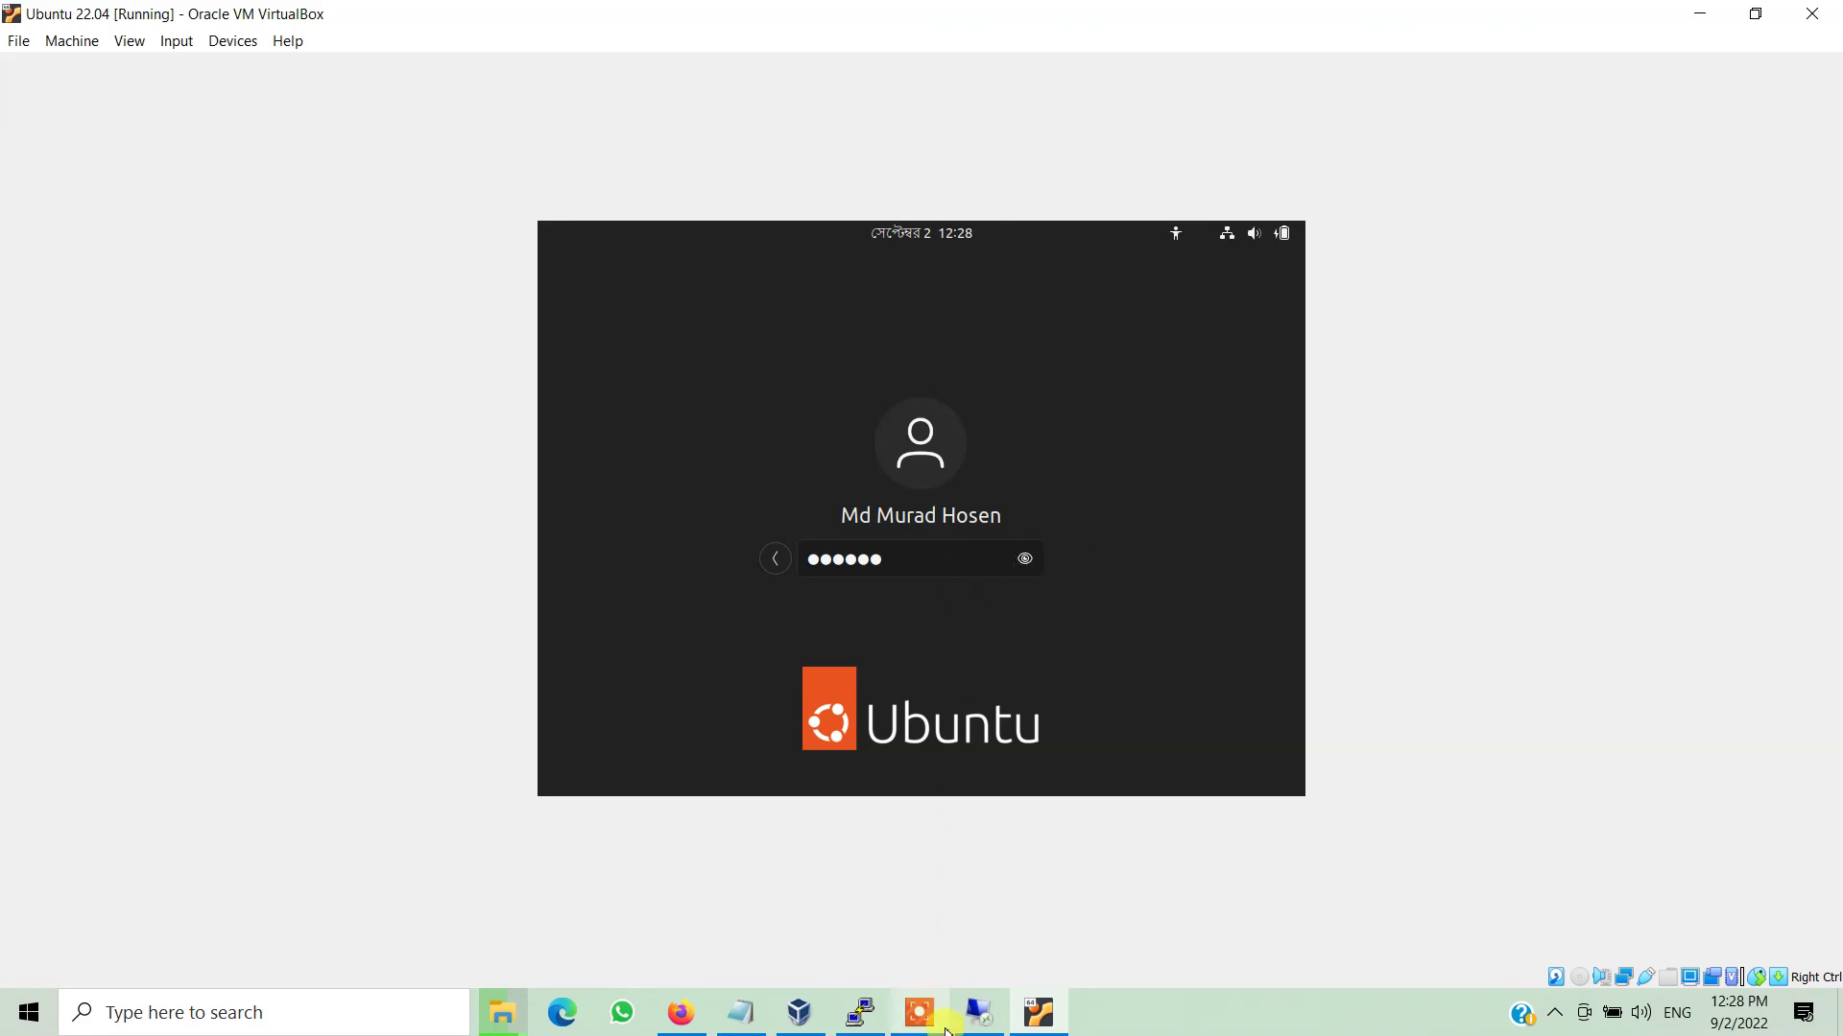
Restore the Remote Desktop window, unlock the session with the password, and minimize it again.
left_click(974, 1023)
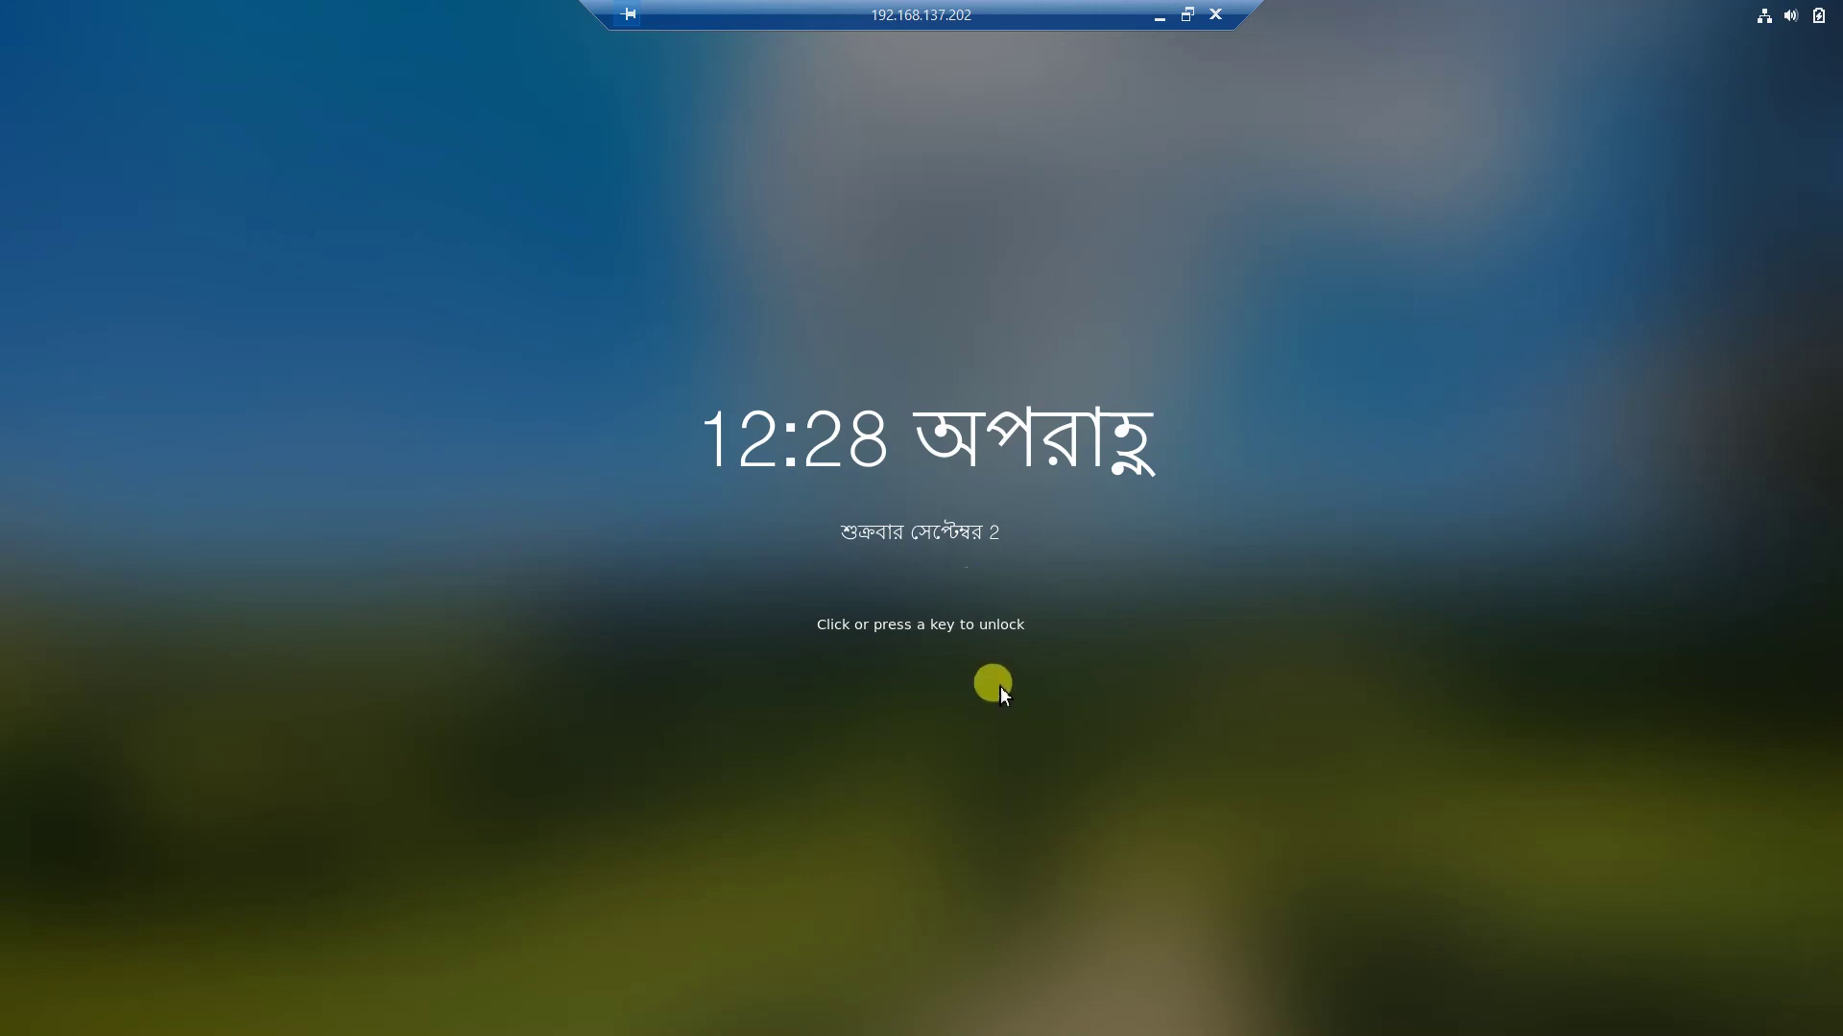
left_click(992, 683)
type("1")
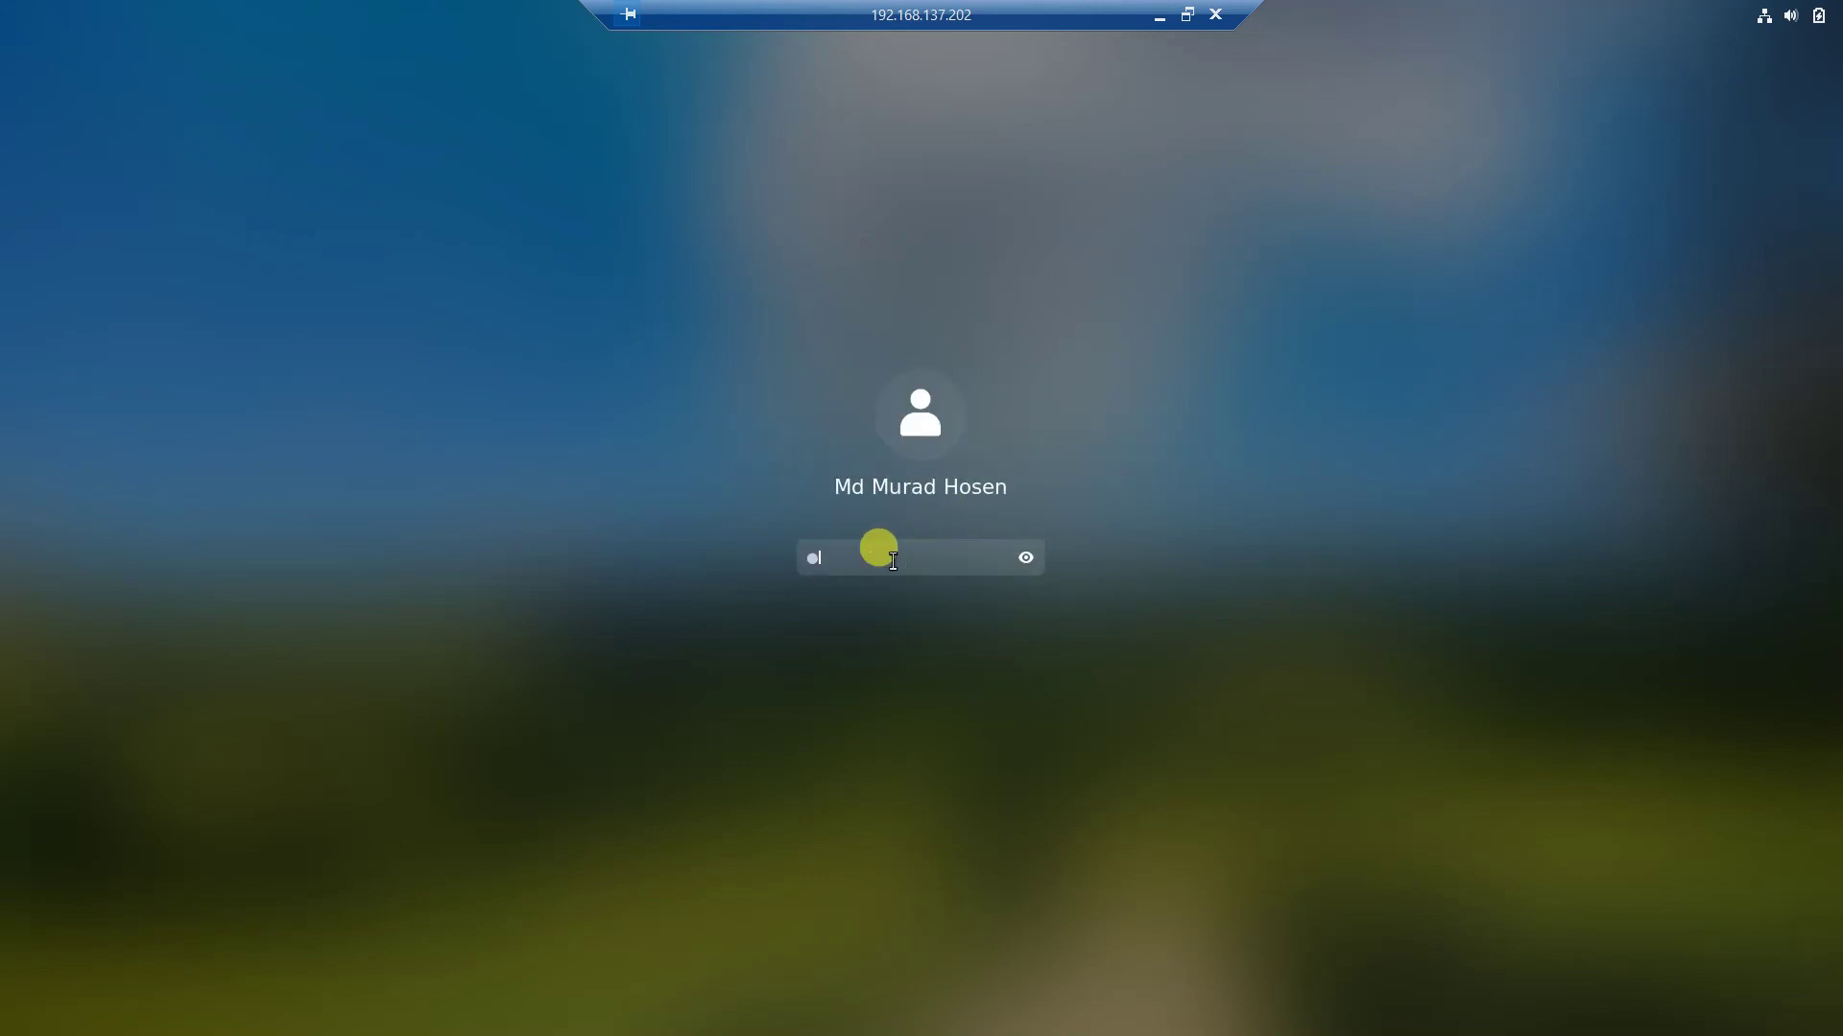
key("Return")
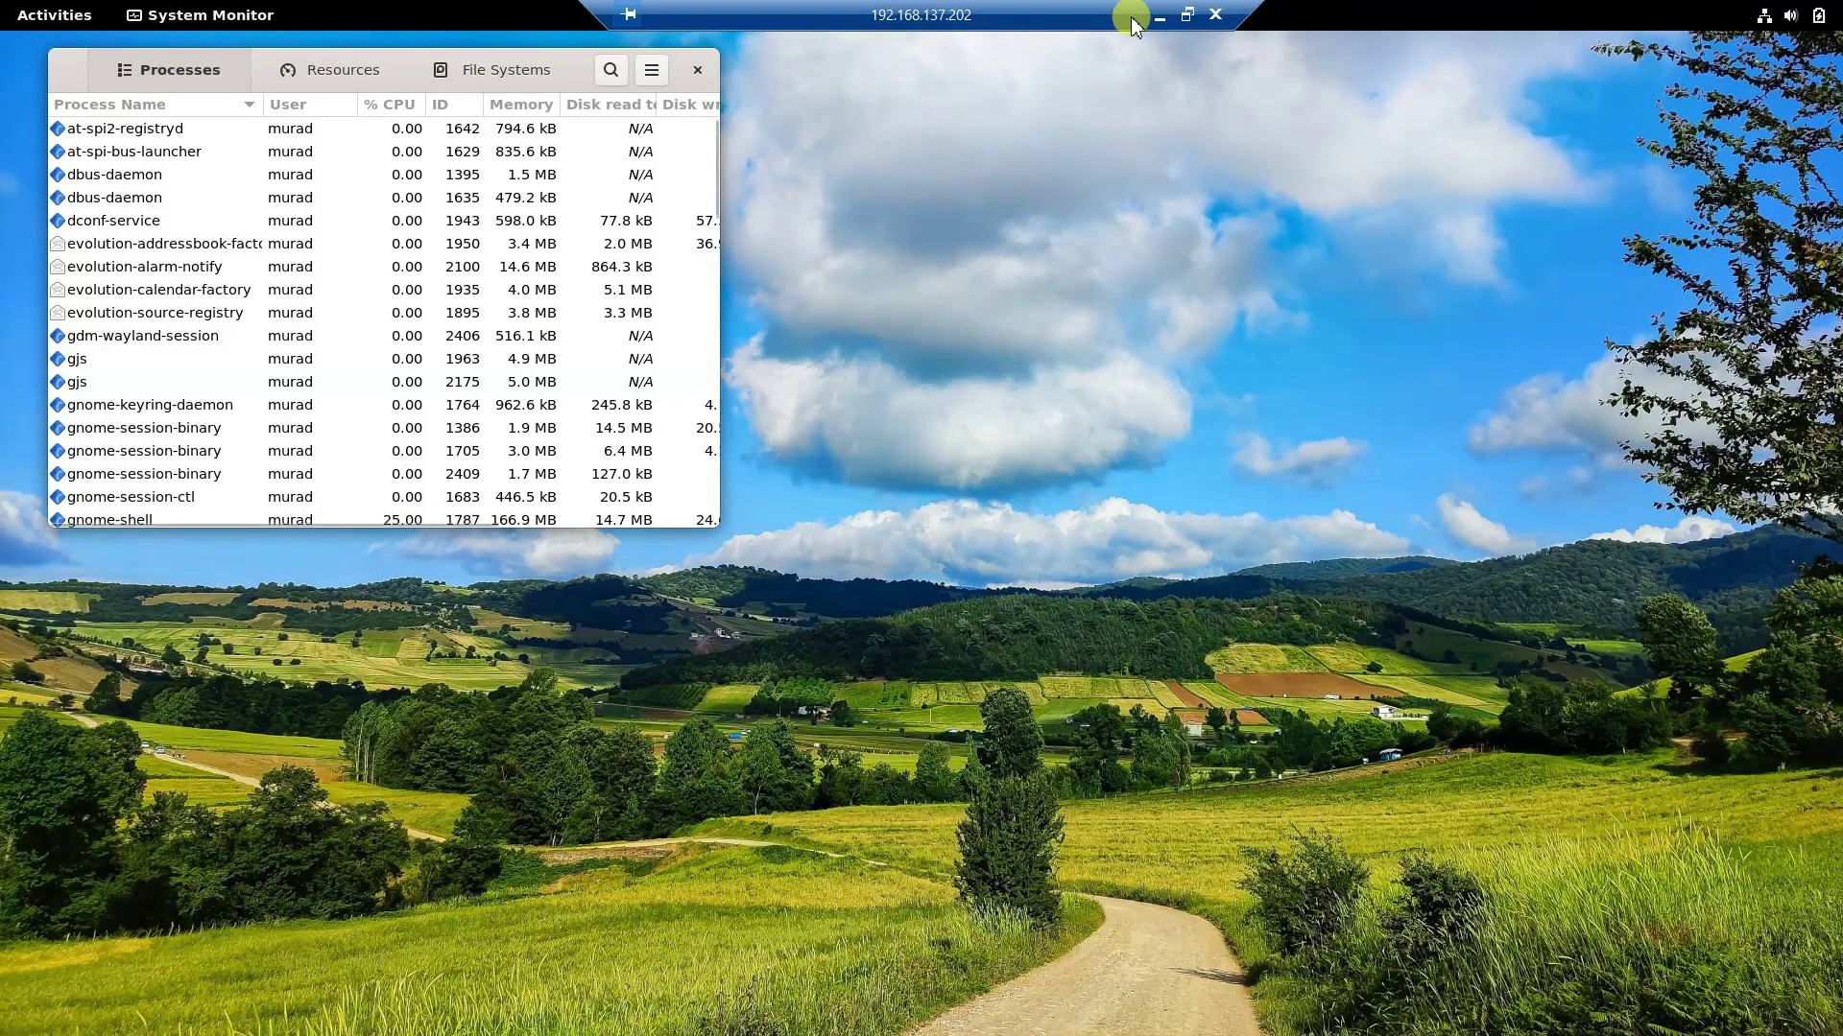
left_click(1160, 15)
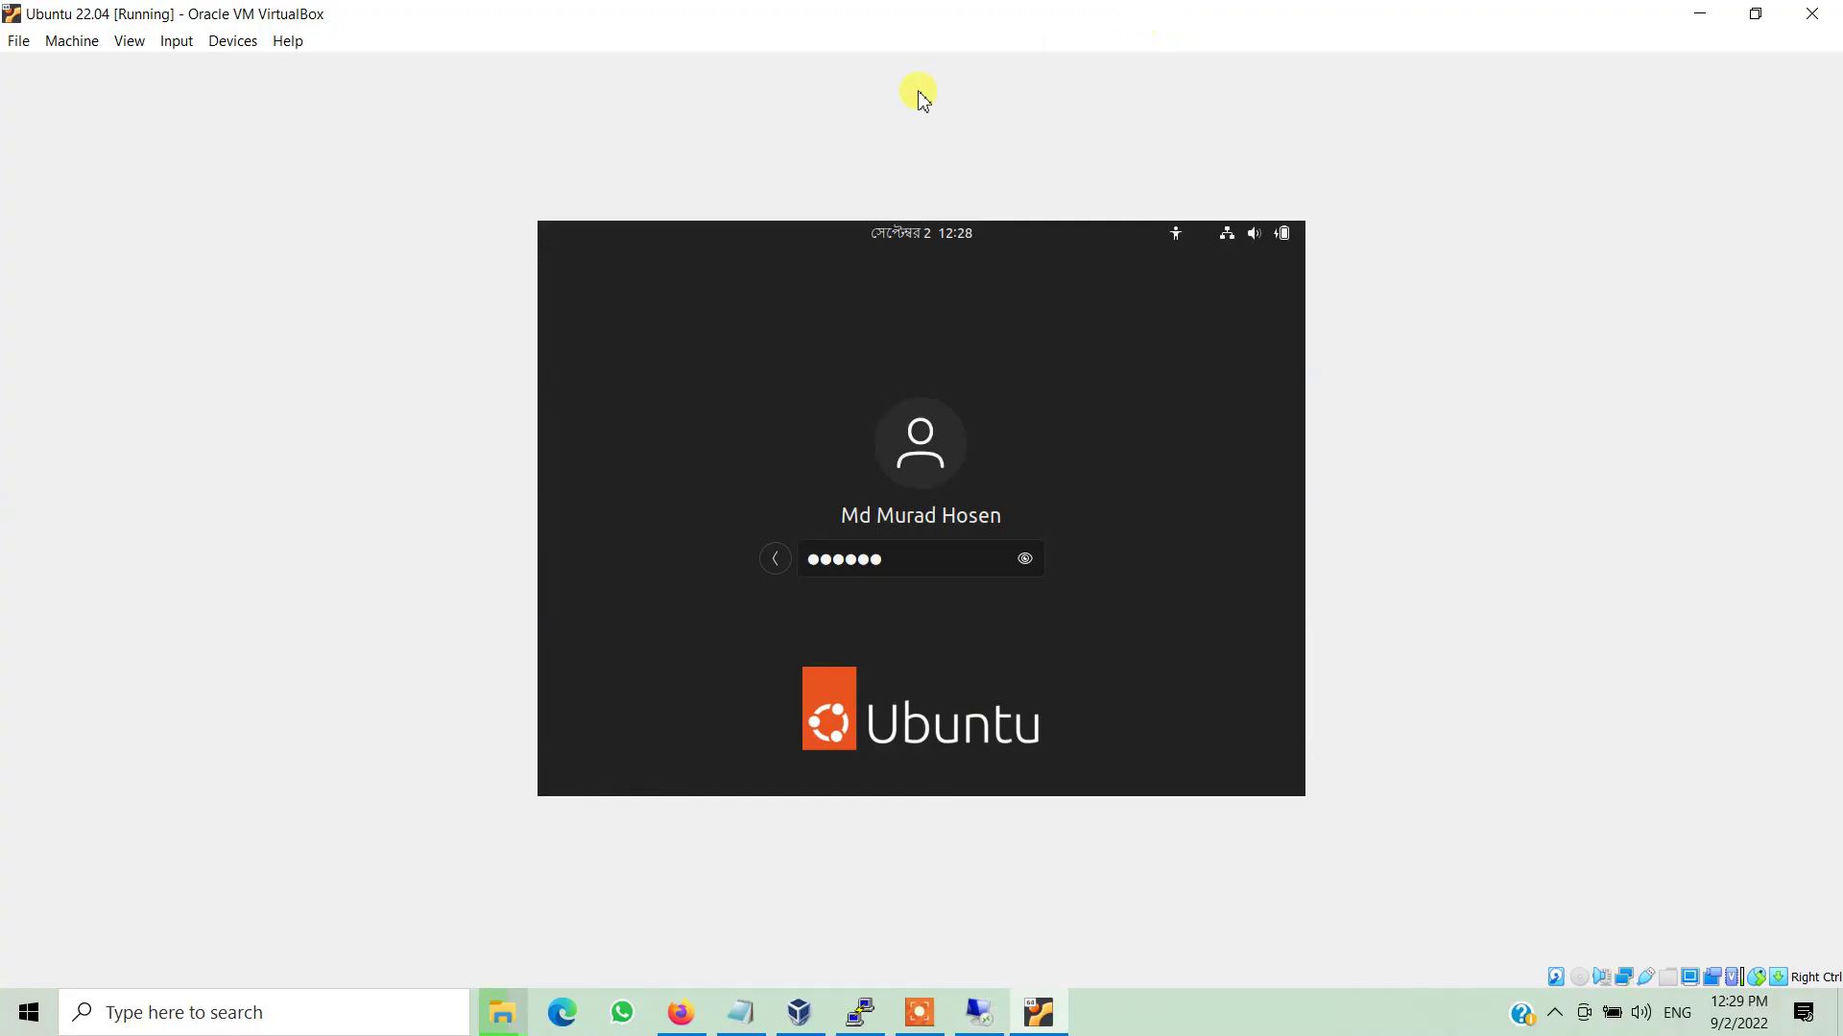
left_click(918, 1015)
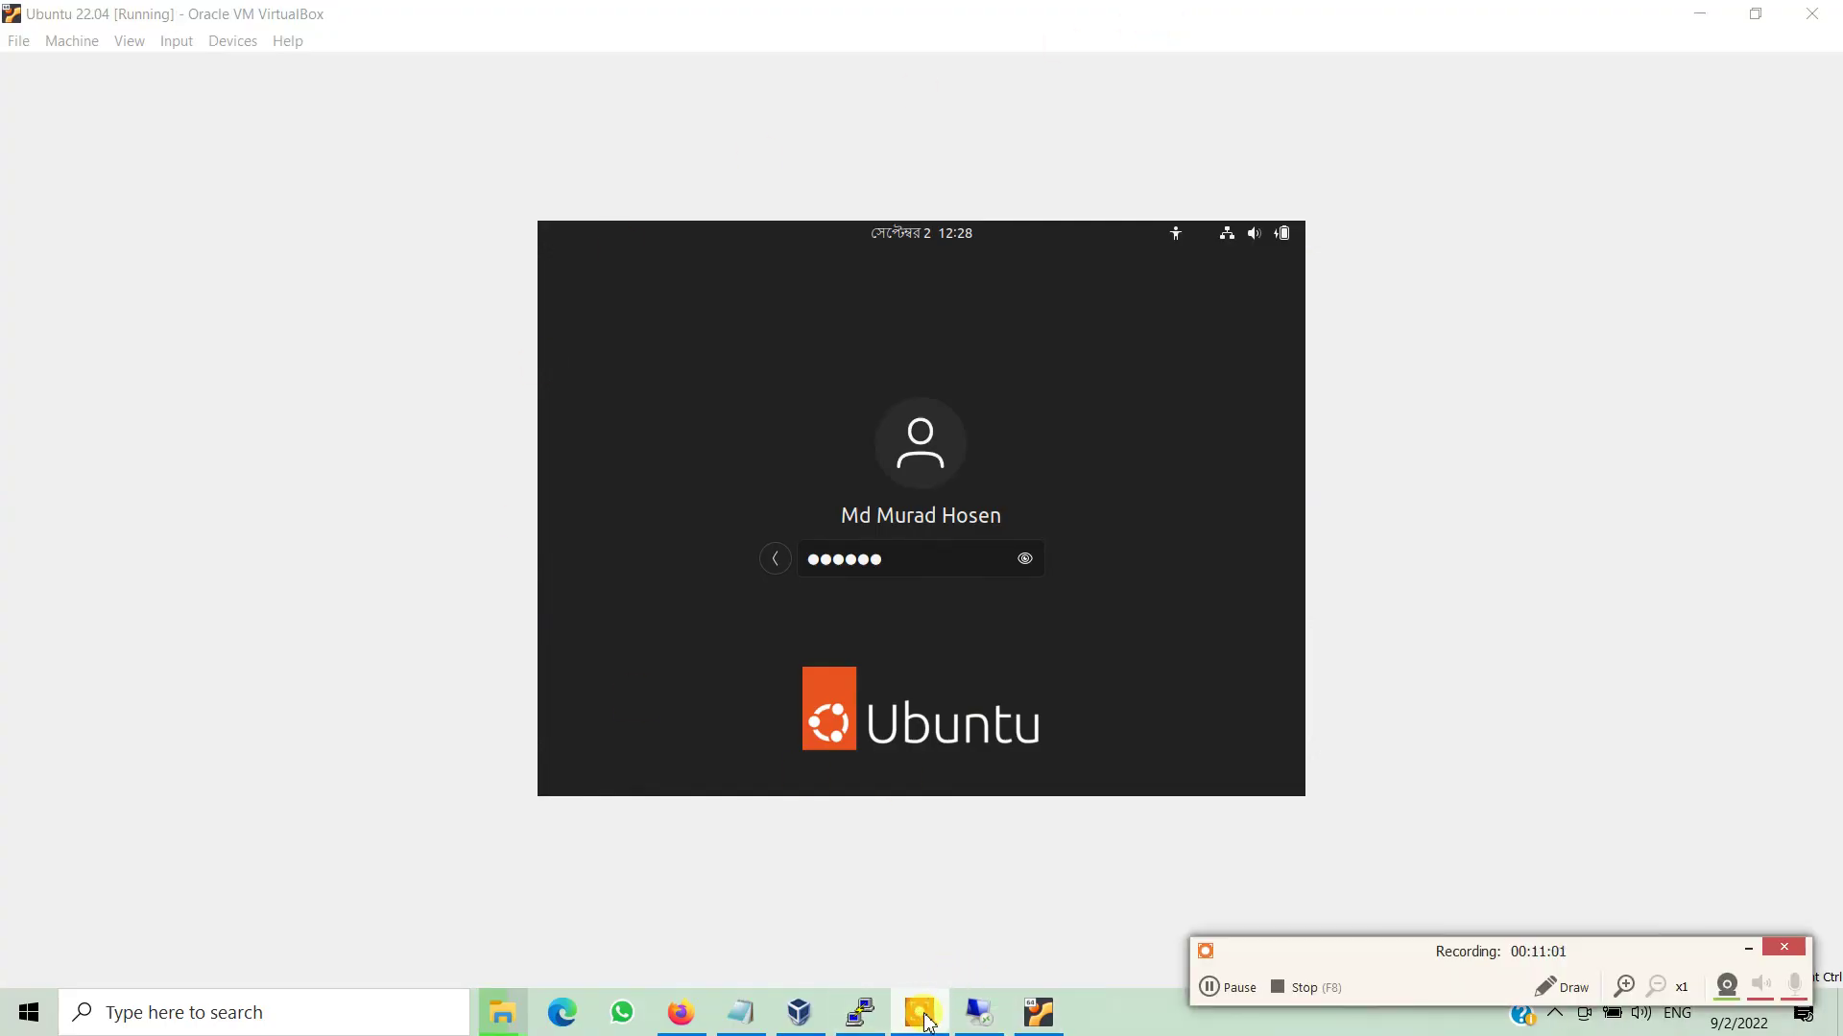